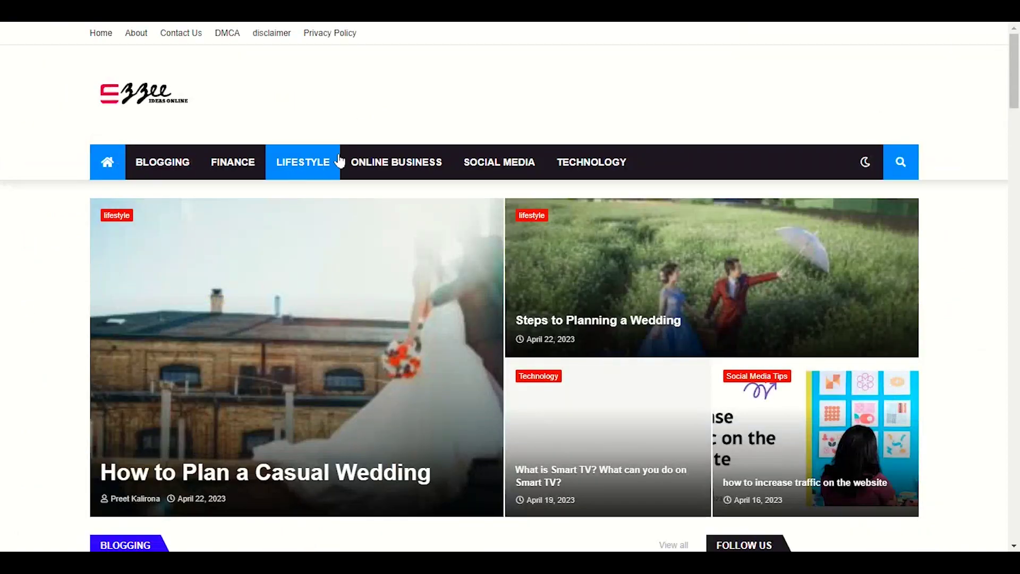
# Examine the ezzeeideas.com homepage from the header through the Read More section, checking its layout and ad placements
pyautogui.scroll(-10, 303, 316)
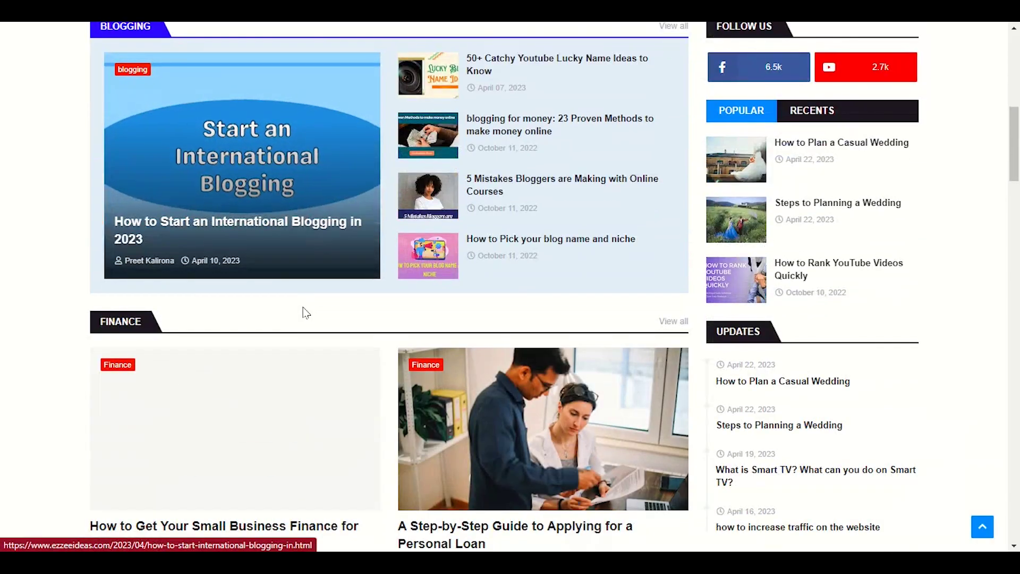
pyautogui.scroll(-4, 304, 313)
pyautogui.scroll(-10, 303, 314)
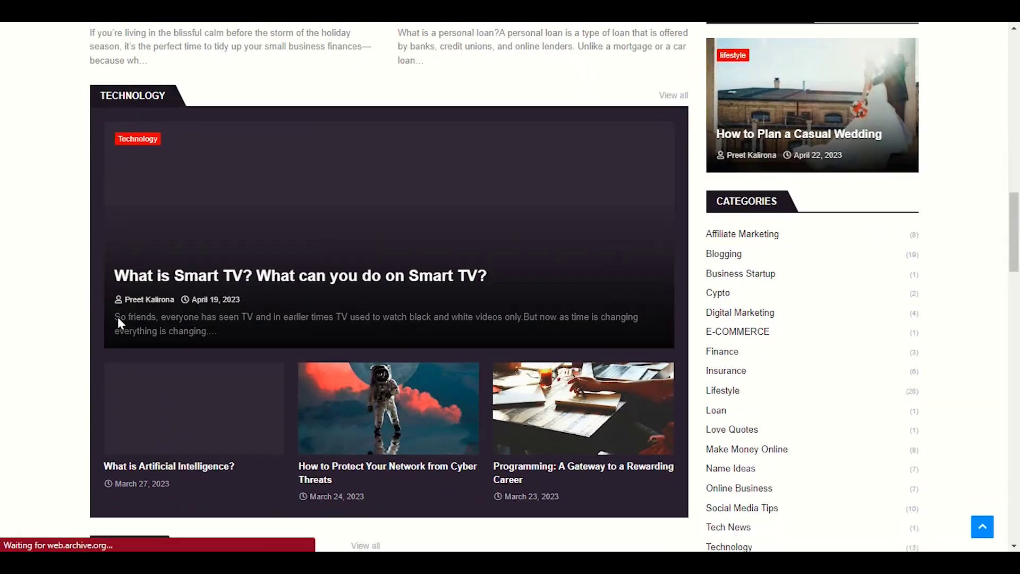
pyautogui.scroll(-4, 45, 287)
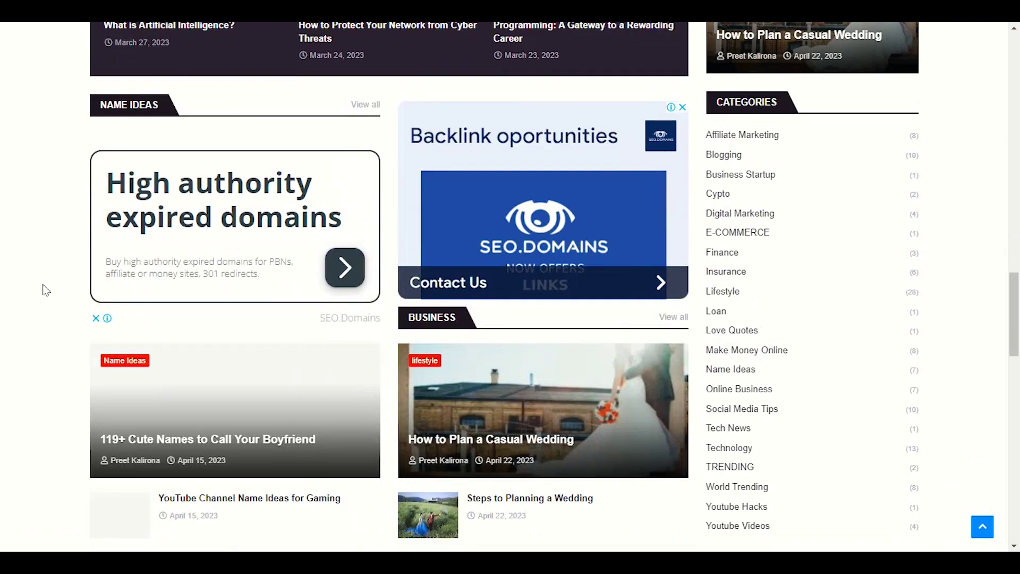
pyautogui.scroll(5, 46, 290)
pyautogui.scroll(10, 3, 297)
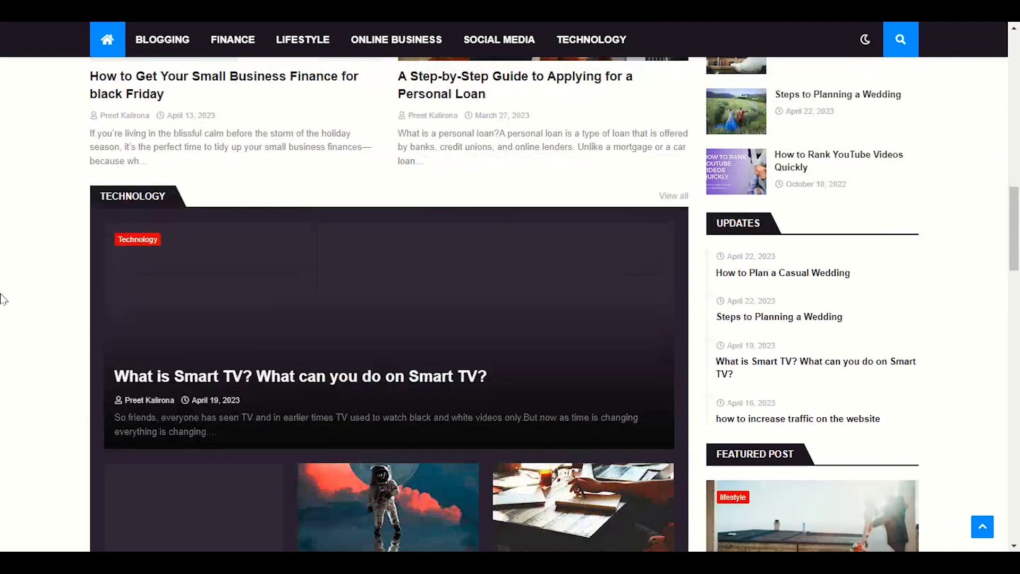
pyautogui.scroll(4, 3, 263)
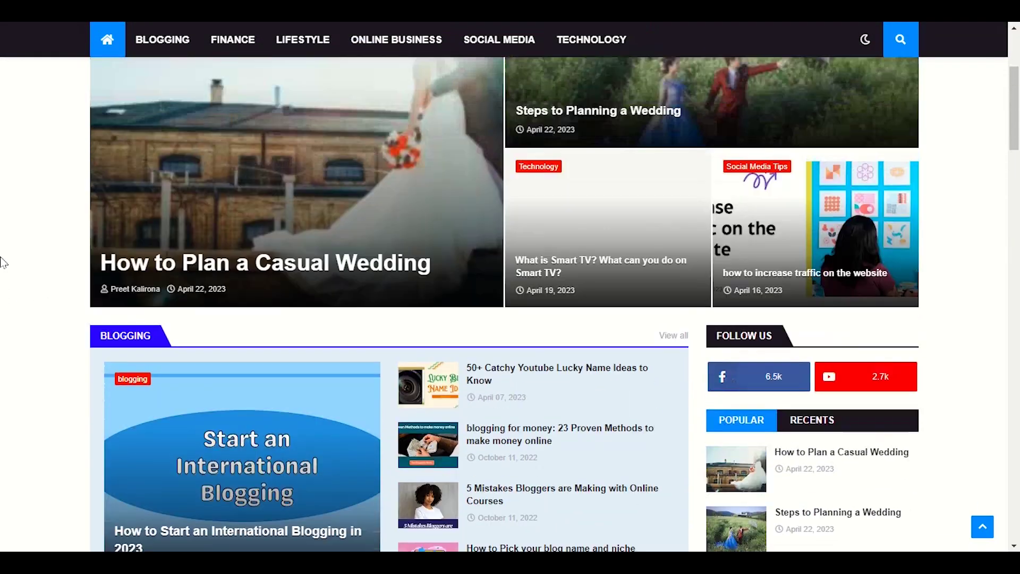
pyautogui.scroll(-10, 2, 263)
pyautogui.scroll(-15, 3, 263)
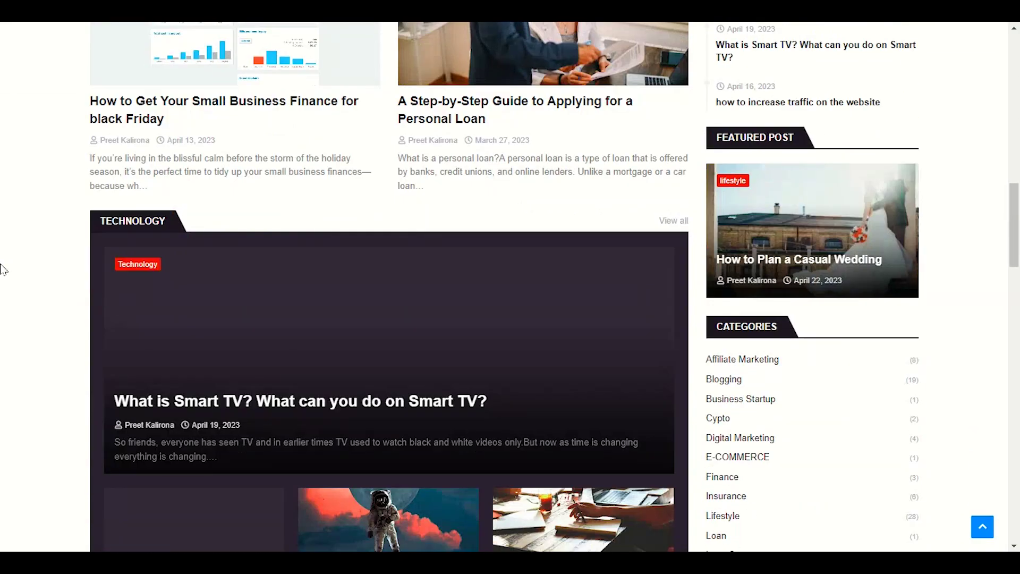
pyautogui.scroll(-10, 2, 261)
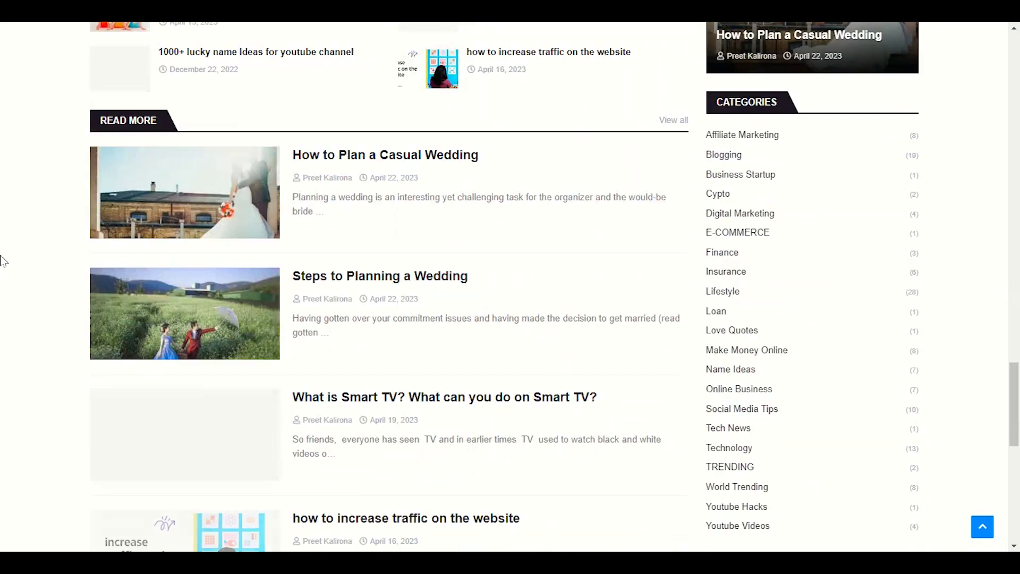
pyautogui.scroll(12, 2, 261)
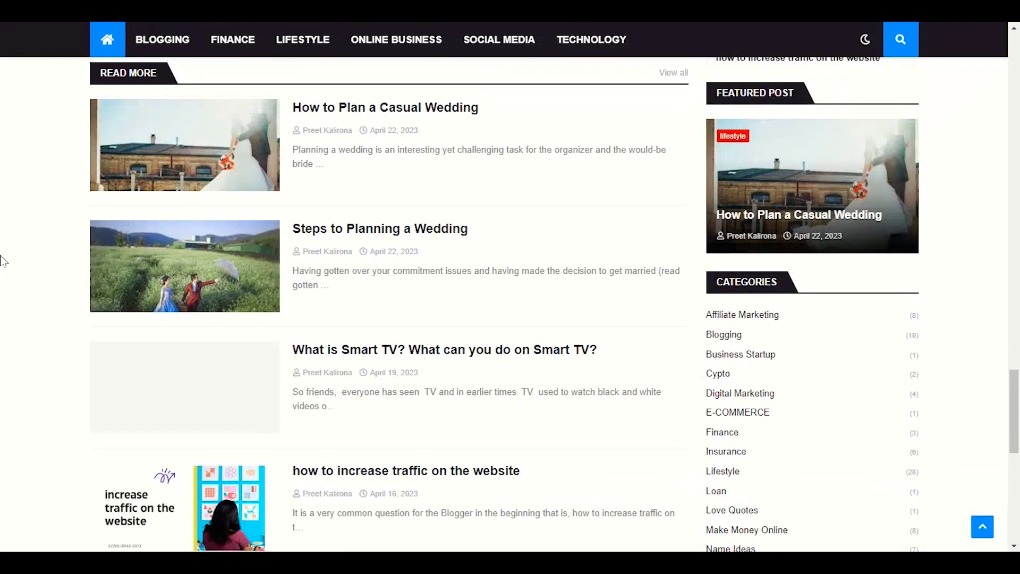
pyautogui.scroll(5, 3, 261)
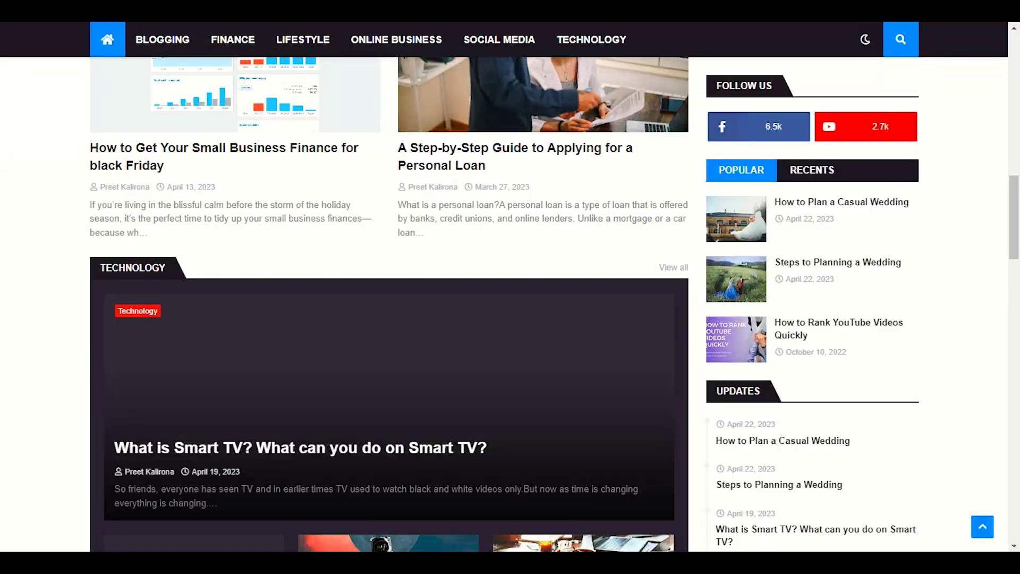
pyautogui.scroll(10, 79, 329)
pyautogui.scroll(5, 72, 329)
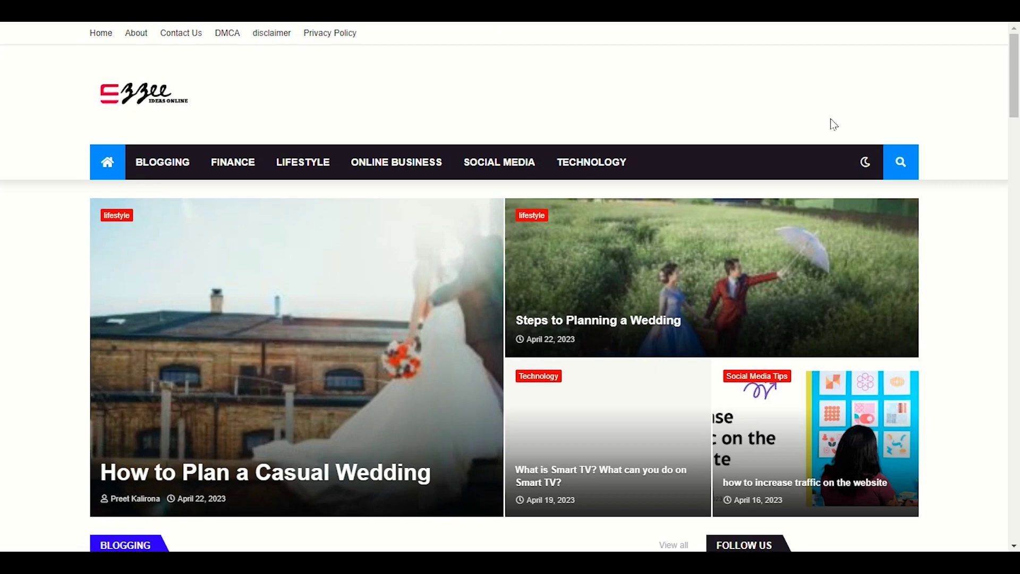
# Review the homepage again down to the footer, focusing on ads around the Technology, Name Ideas and Business sections
pyautogui.scroll(-8, 774, 105)
pyautogui.scroll(-7, 949, 368)
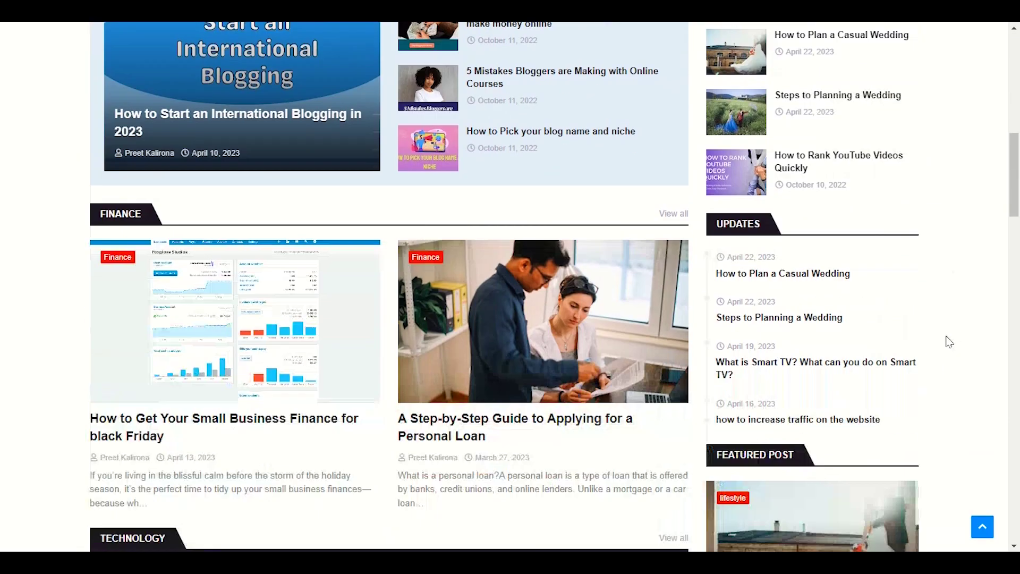
pyautogui.scroll(-20, 49, 301)
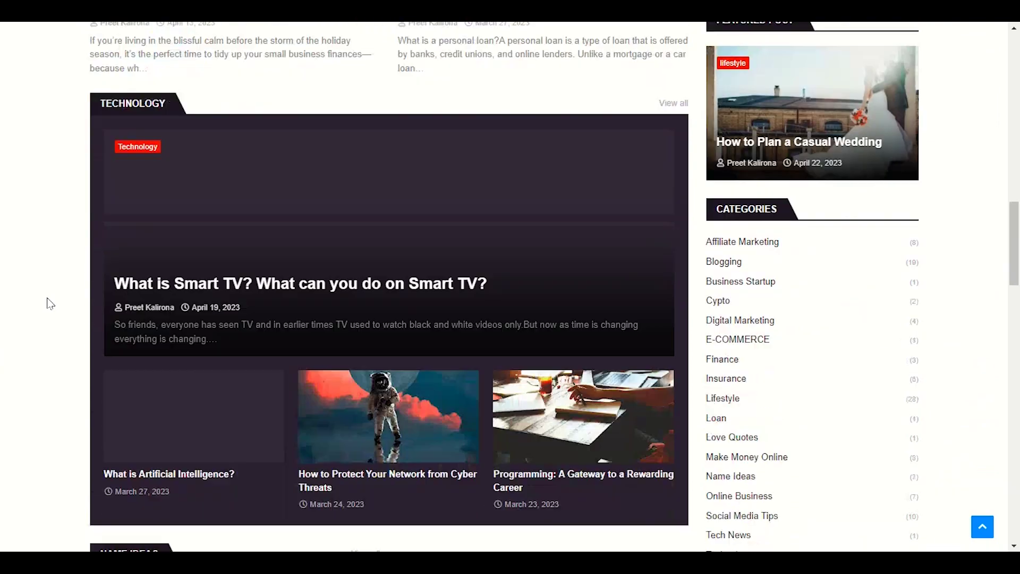
pyautogui.scroll(-2, 48, 325)
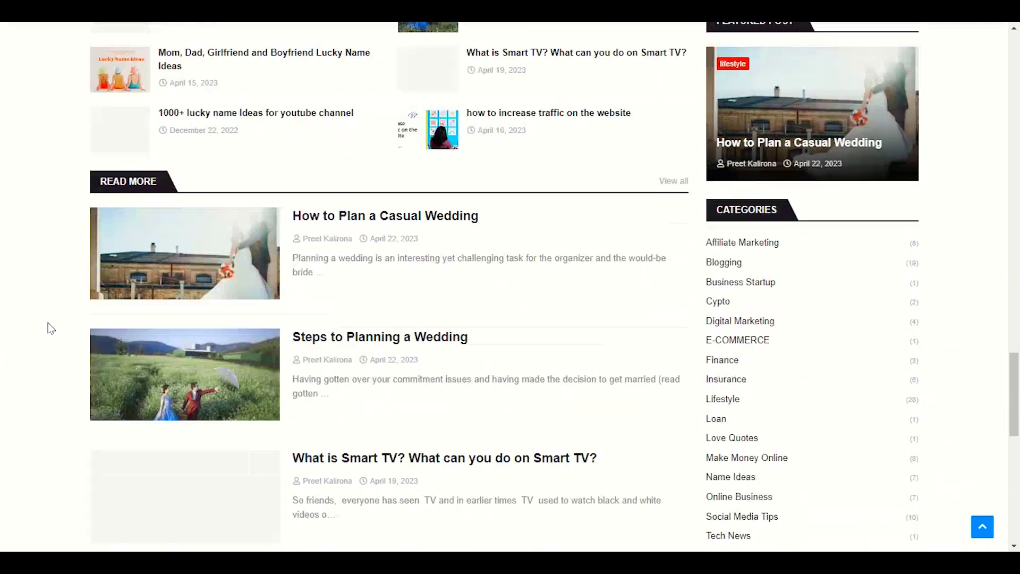
pyautogui.scroll(10, 48, 335)
pyautogui.scroll(-1, 45, 351)
pyautogui.scroll(-14, 43, 368)
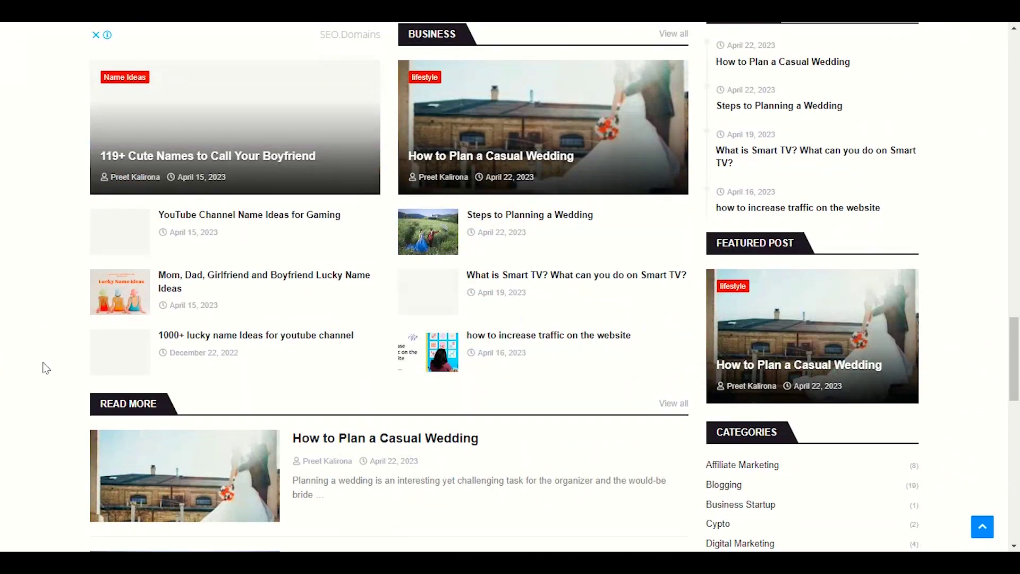
pyautogui.scroll(-5, 46, 369)
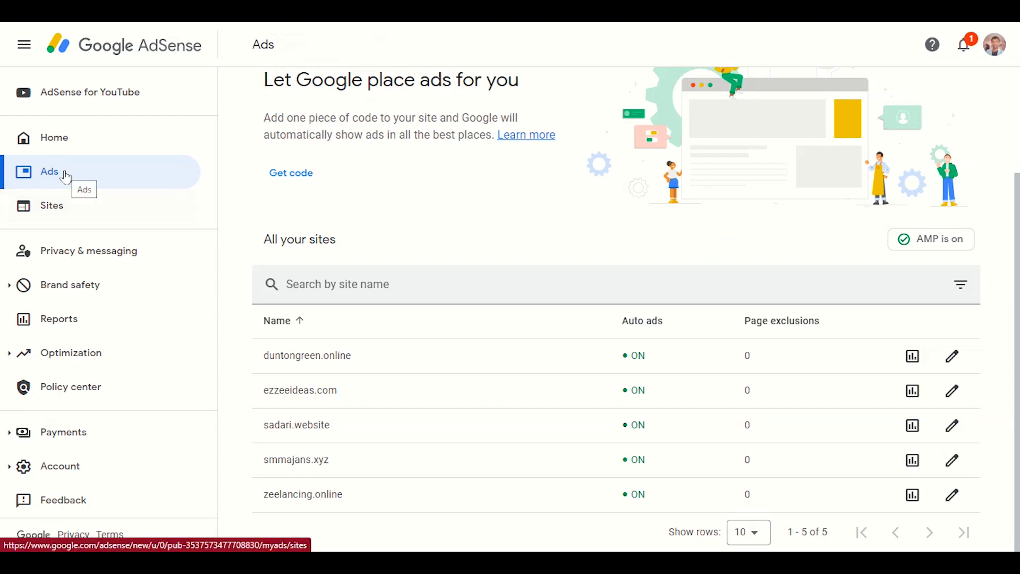
# In Google AdSense, open the ad settings for editing for ezzeeideas.com from the list of all sites
pyautogui.click(66, 208)
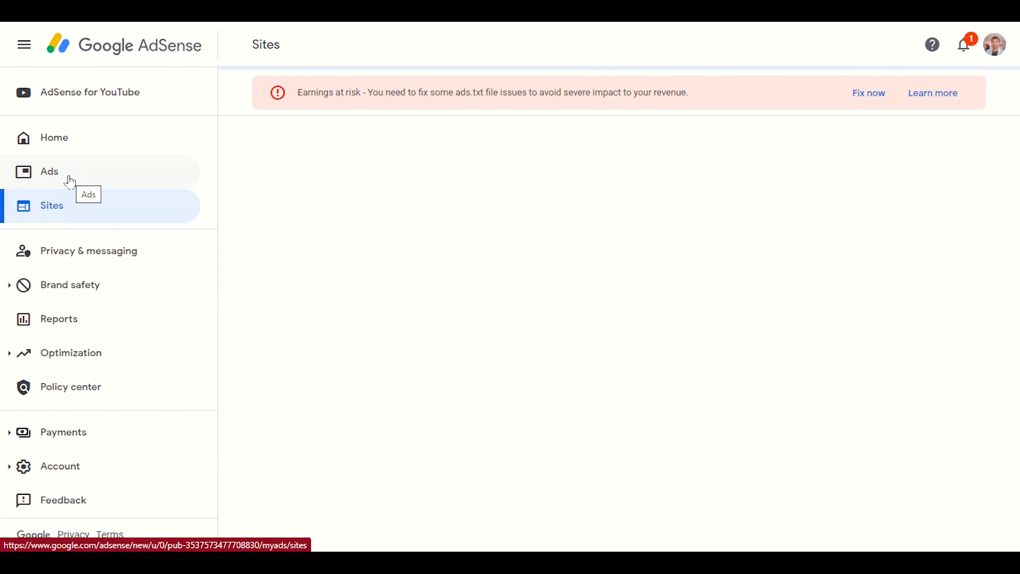
pyautogui.click(49, 174)
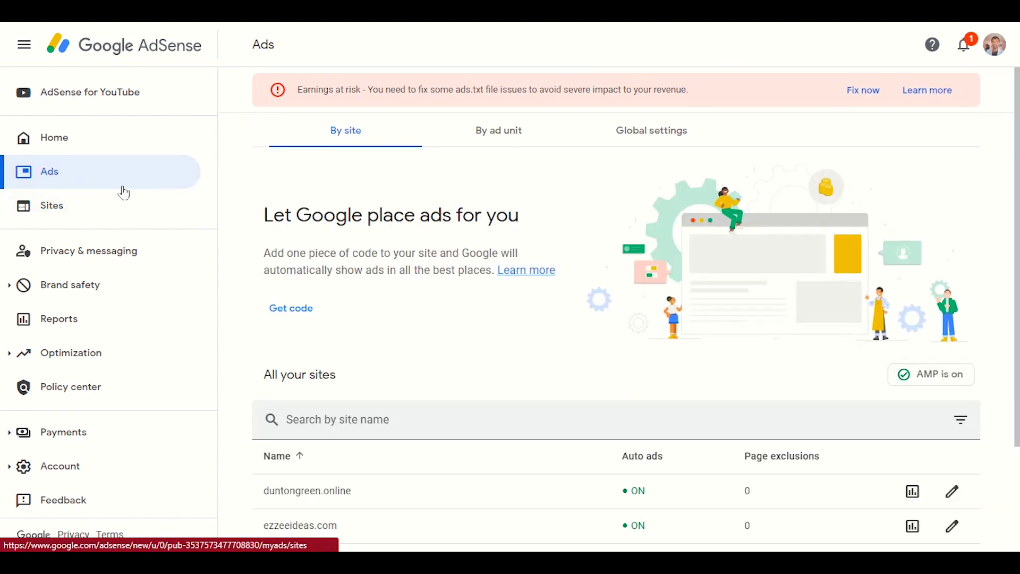
pyautogui.scroll(-3, 424, 232)
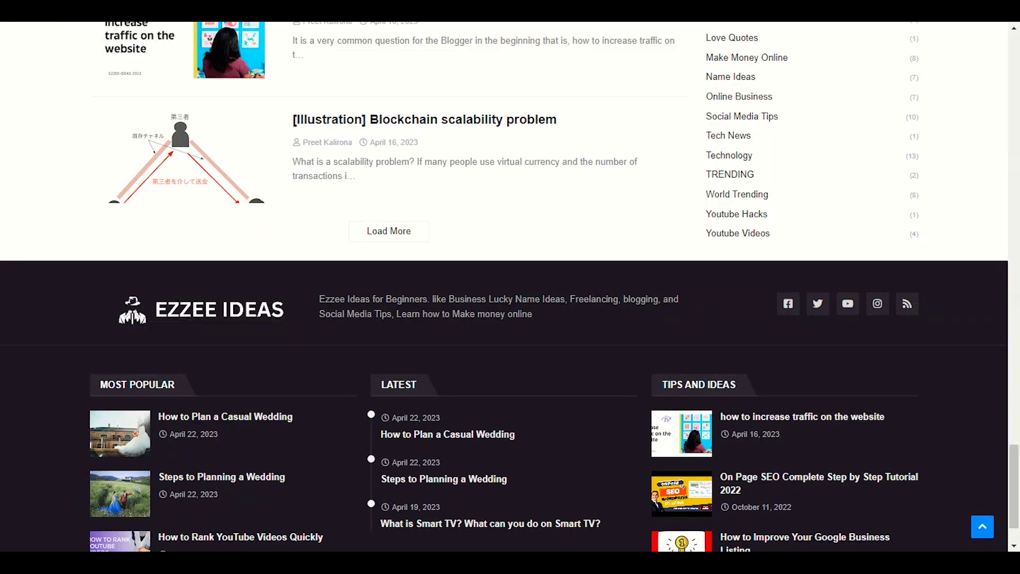
pyautogui.scroll(15, 255, 406)
pyautogui.scroll(15, 256, 407)
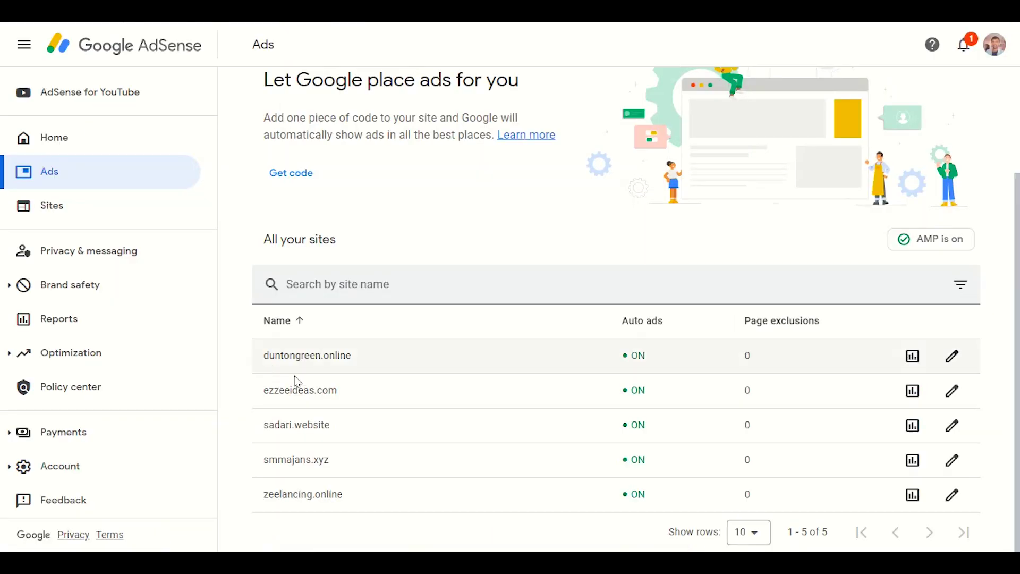
pyautogui.moveTo(267, 397); pyautogui.dragTo(355, 402)
pyautogui.click(832, 399)
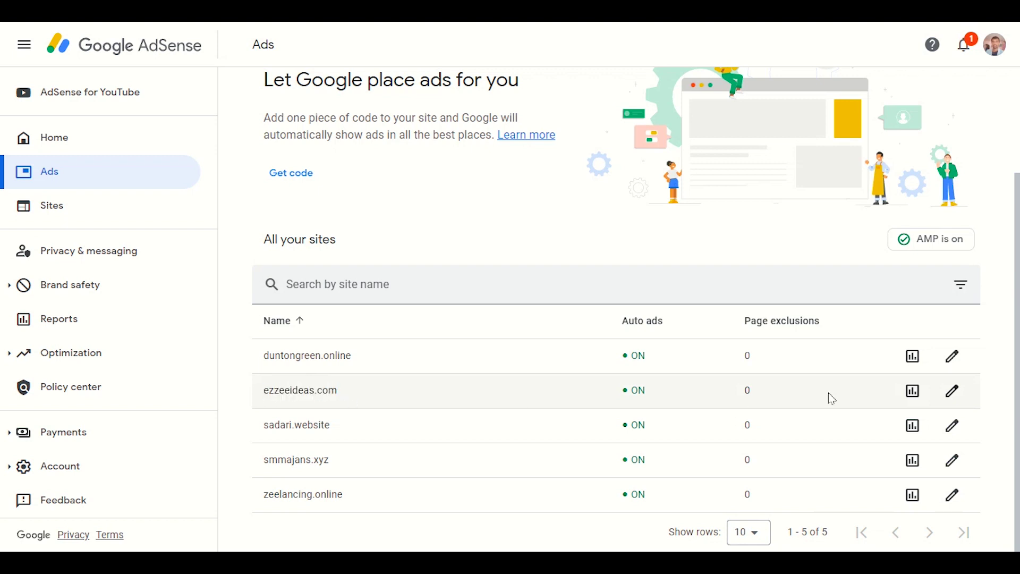
pyautogui.click(959, 398)
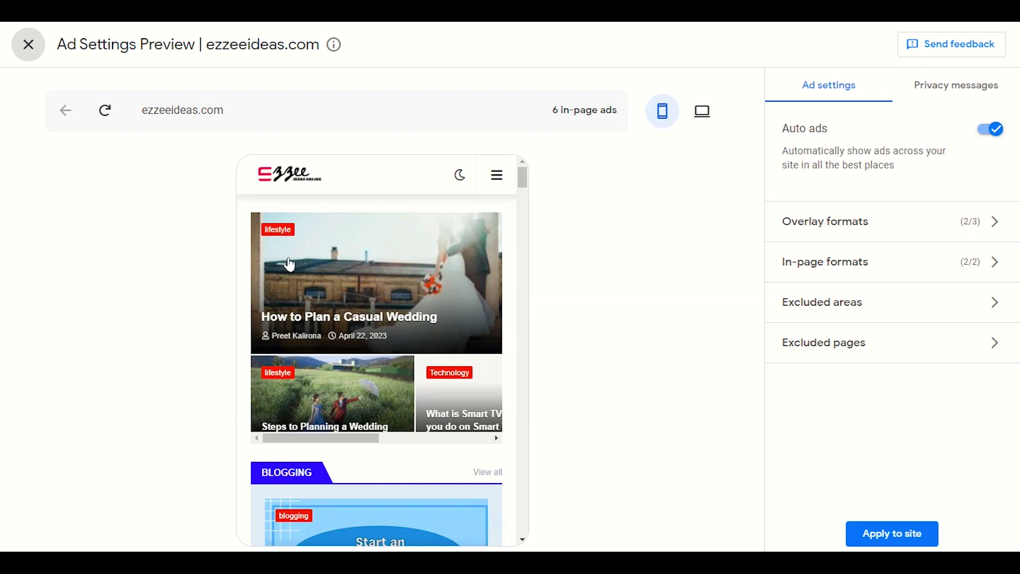
# Examine where the first in-page auto ad sits between the Blogging and Finance sections in the mobile preview
pyautogui.scroll(-6, 309, 321)
pyautogui.scroll(-10, 311, 329)
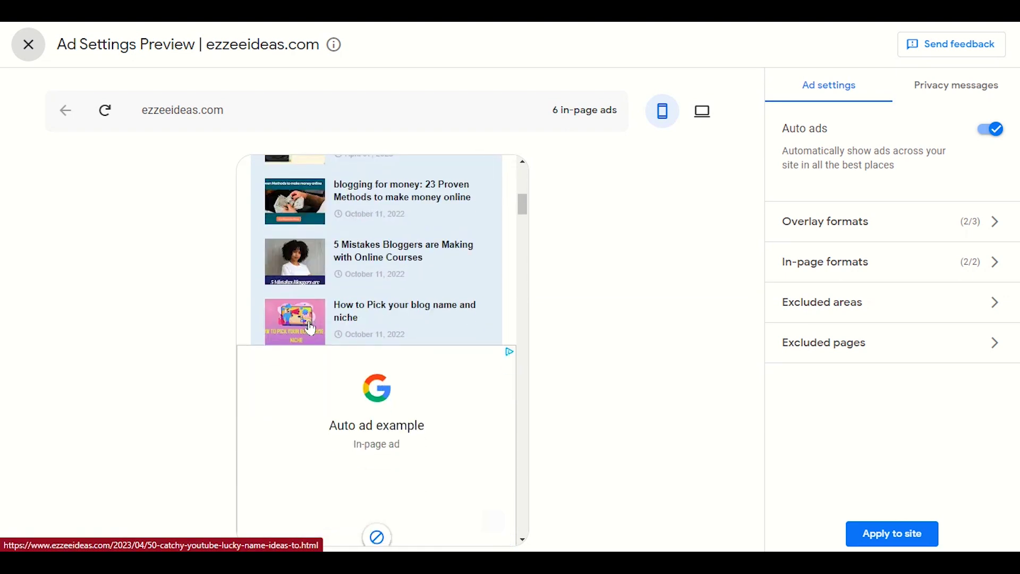
pyautogui.scroll(6, 311, 328)
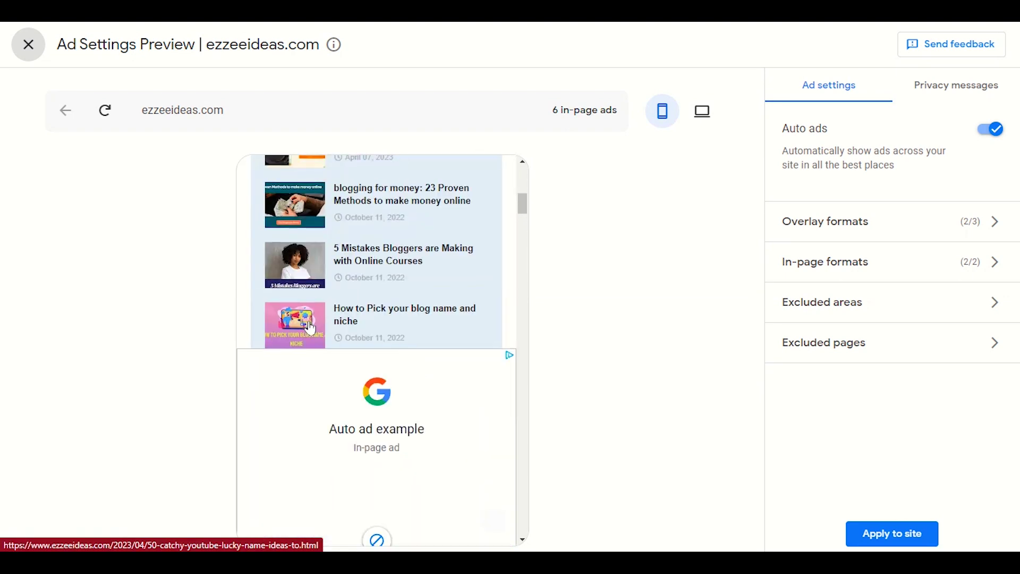
pyautogui.scroll(5, 310, 330)
pyautogui.scroll(-4, 311, 329)
pyautogui.scroll(8, 367, 289)
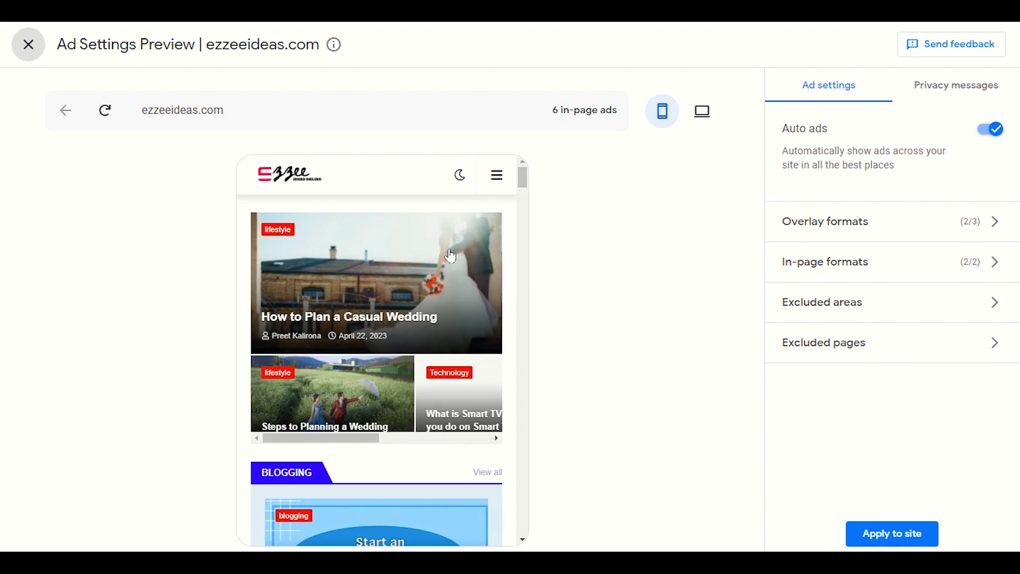
pyautogui.scroll(-10, 450, 257)
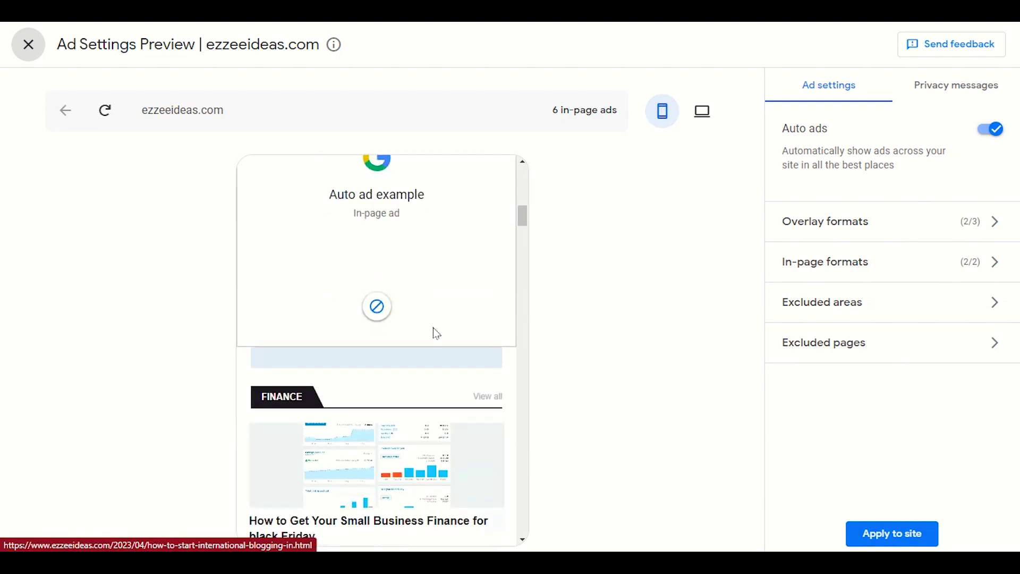
pyautogui.scroll(4, 432, 333)
pyautogui.scroll(-4, 433, 333)
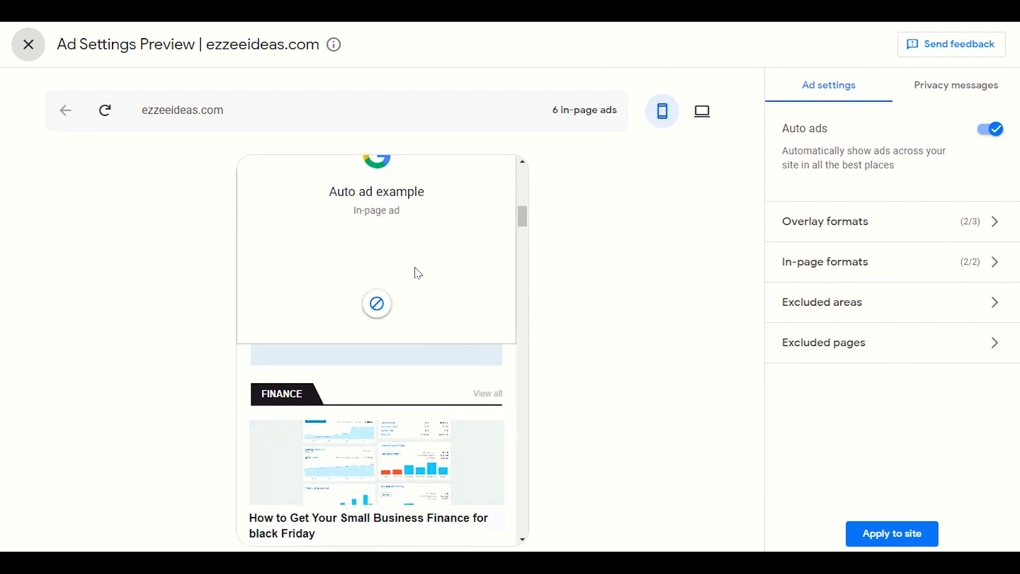
pyautogui.scroll(6, 387, 313)
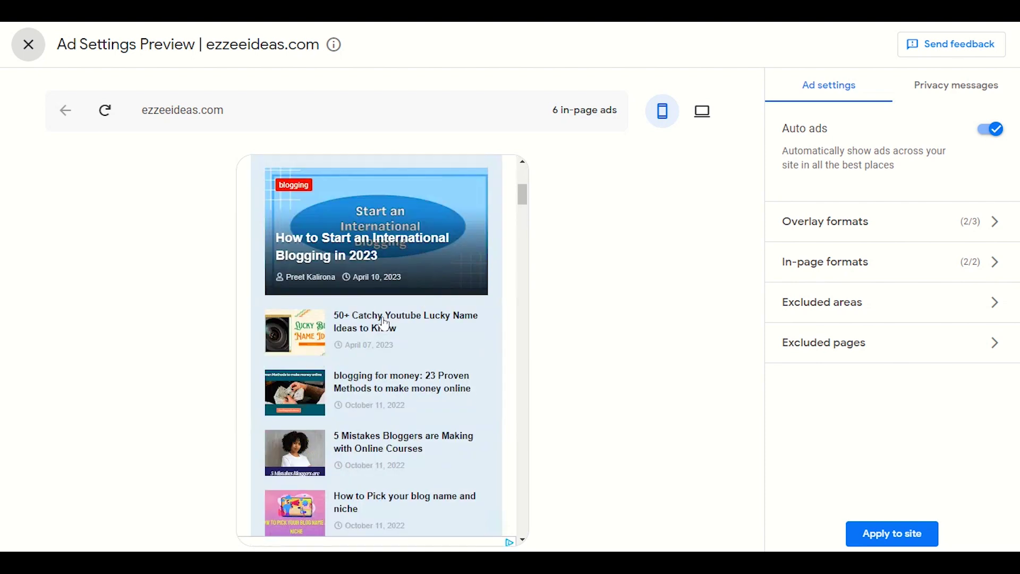
pyautogui.scroll(2, 367, 323)
pyautogui.scroll(-8, 289, 314)
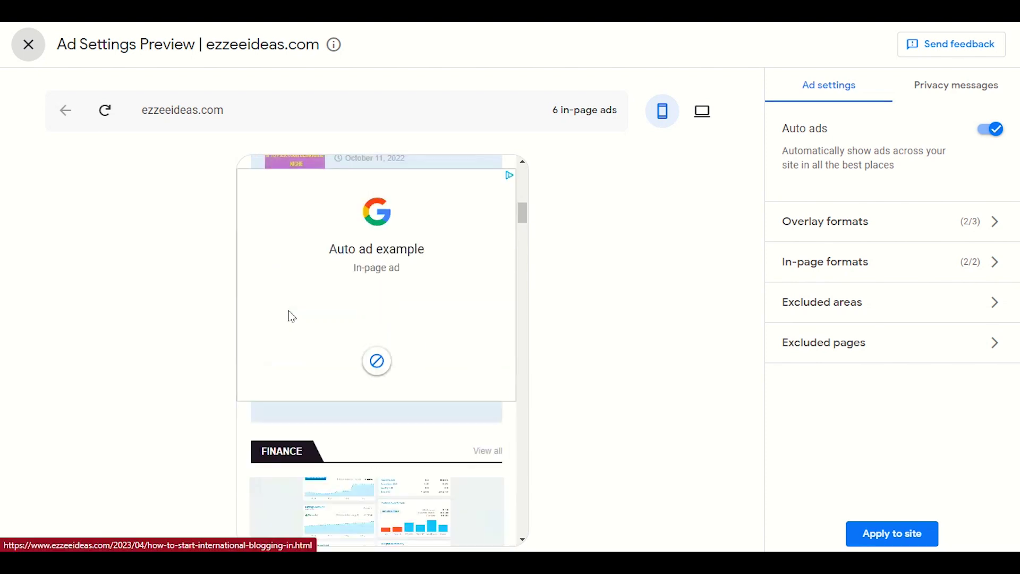
# Examine the remaining in-page auto ad placements in the mobile preview, from the Finance section down to the footer
pyautogui.scroll(-5, 289, 312)
pyautogui.scroll(-4, 289, 311)
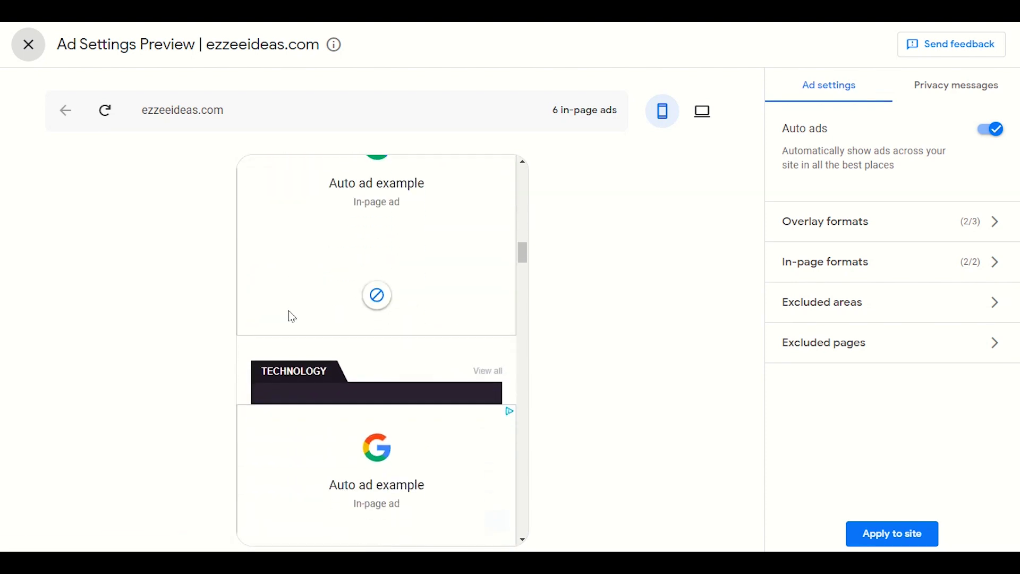
pyautogui.scroll(-5, 291, 318)
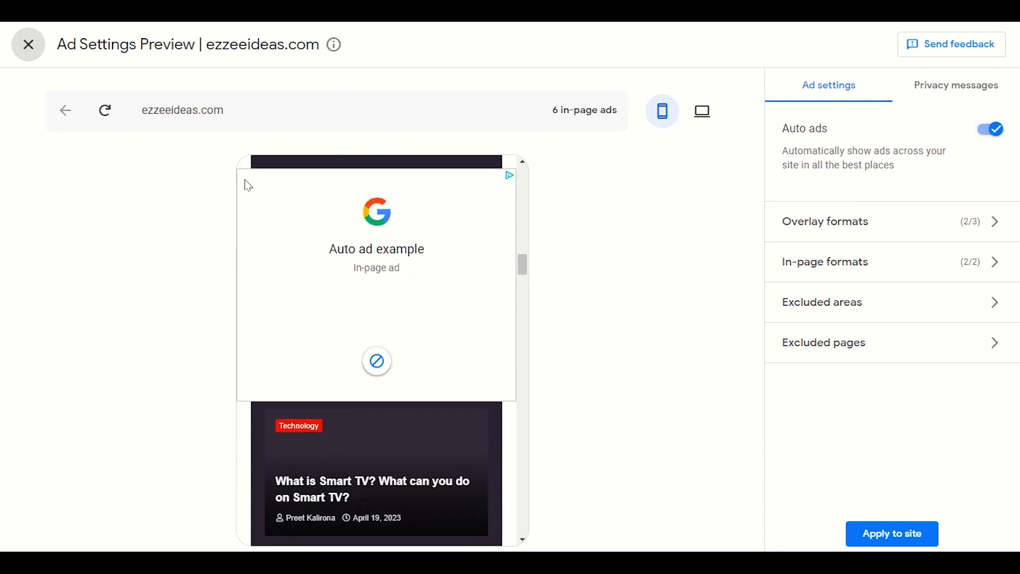
pyautogui.scroll(2, 338, 274)
pyautogui.scroll(-2, 319, 353)
pyautogui.scroll(-15, 341, 385)
pyautogui.scroll(-15, 340, 385)
pyautogui.scroll(-15, 336, 393)
pyautogui.scroll(-15, 334, 400)
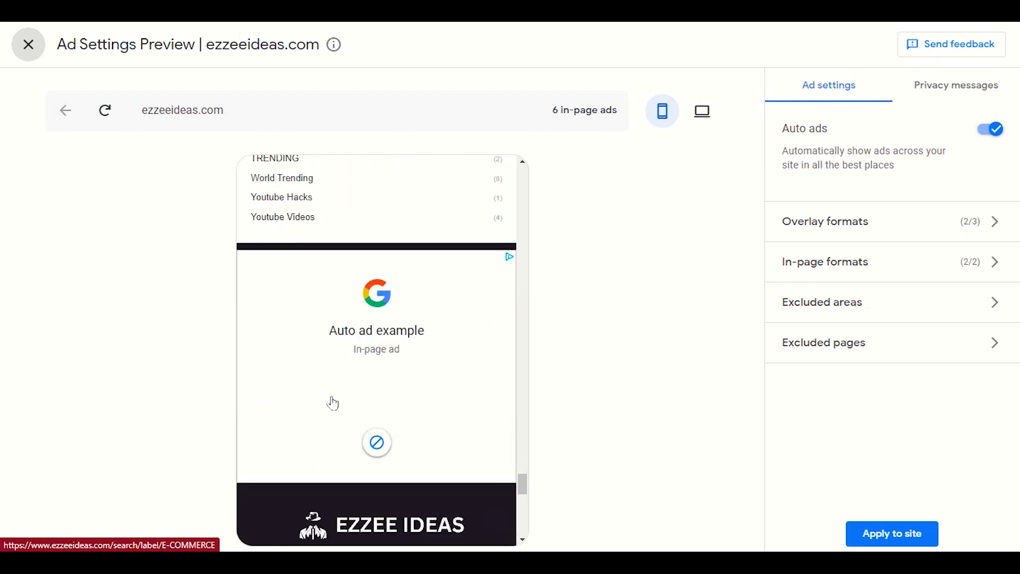
pyautogui.scroll(15, 333, 404)
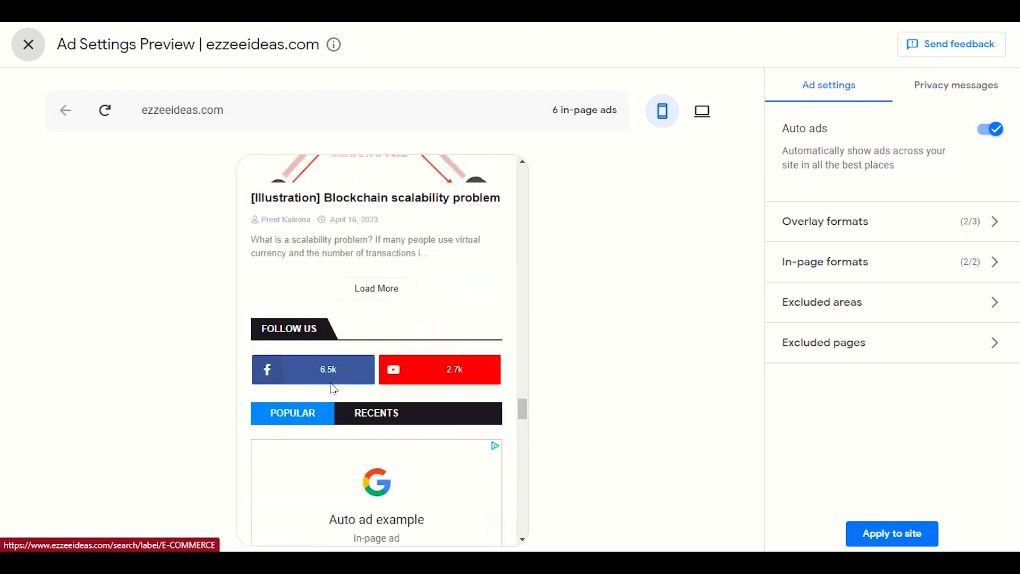
pyautogui.scroll(15, 333, 375)
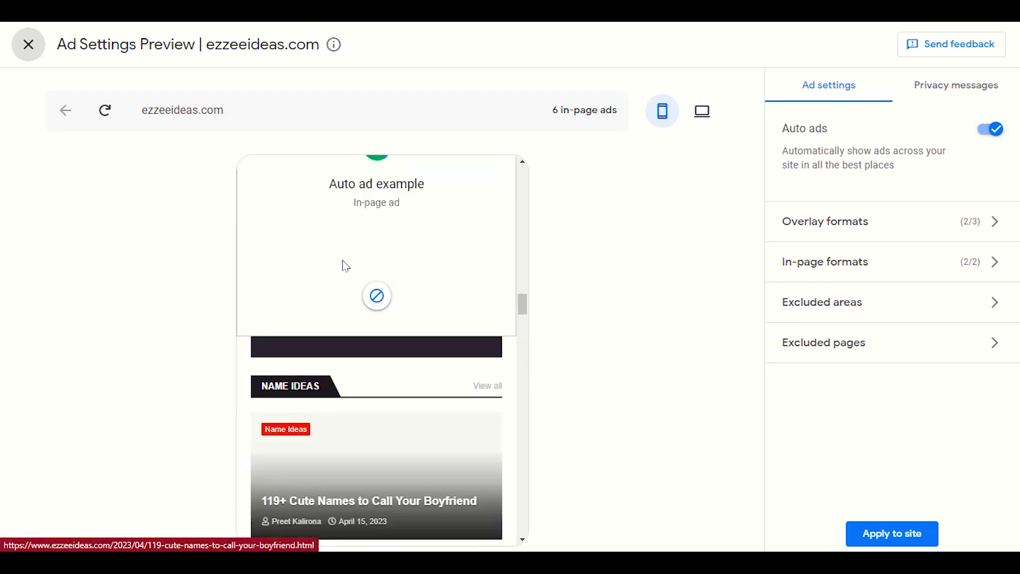
pyautogui.scroll(3, 348, 228)
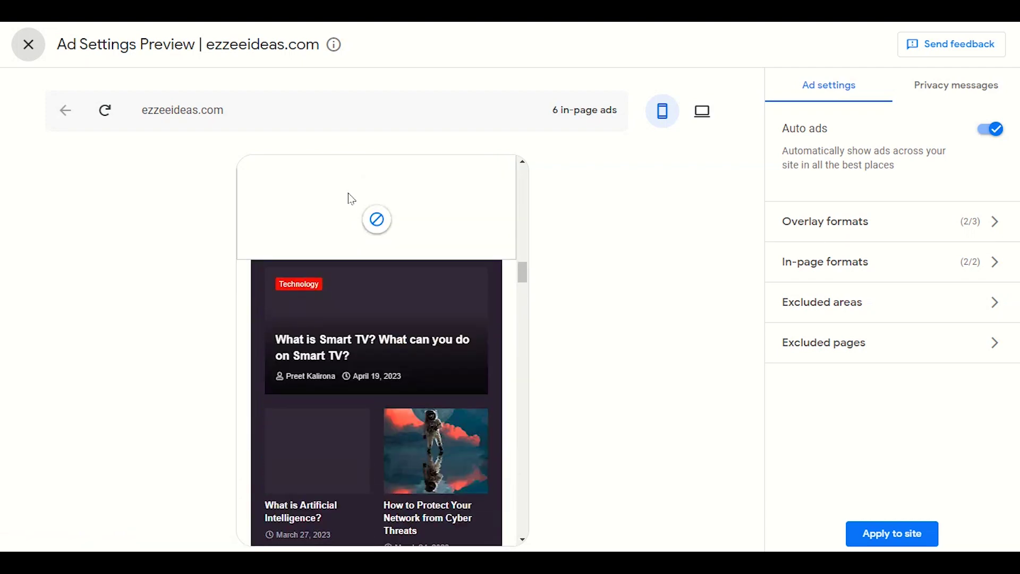
pyautogui.scroll(5, 349, 191)
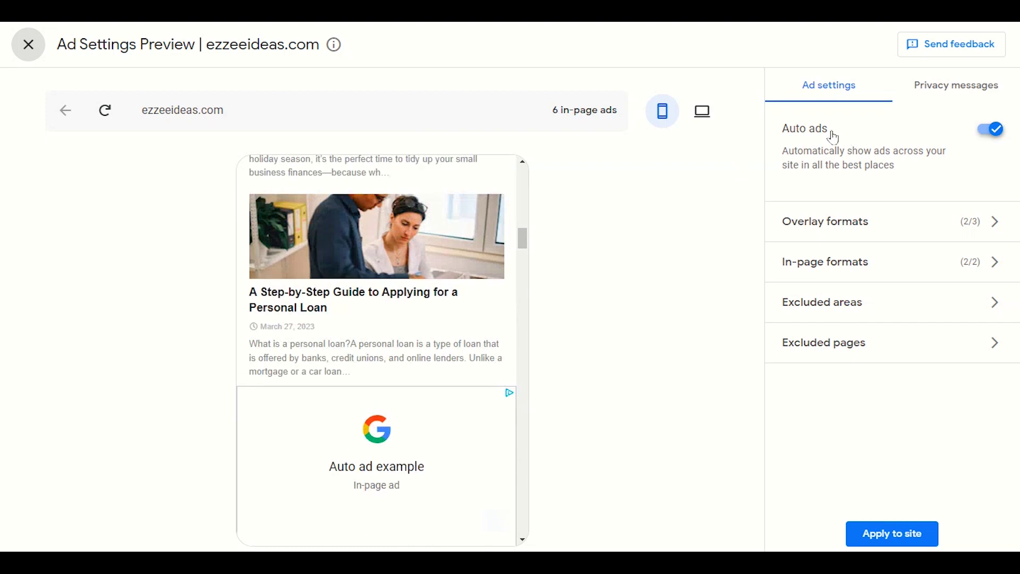
# Check the Auto ads switch, the in-page ad count and the start of the mobile preview
pyautogui.click(1000, 130)
pyautogui.click(991, 133)
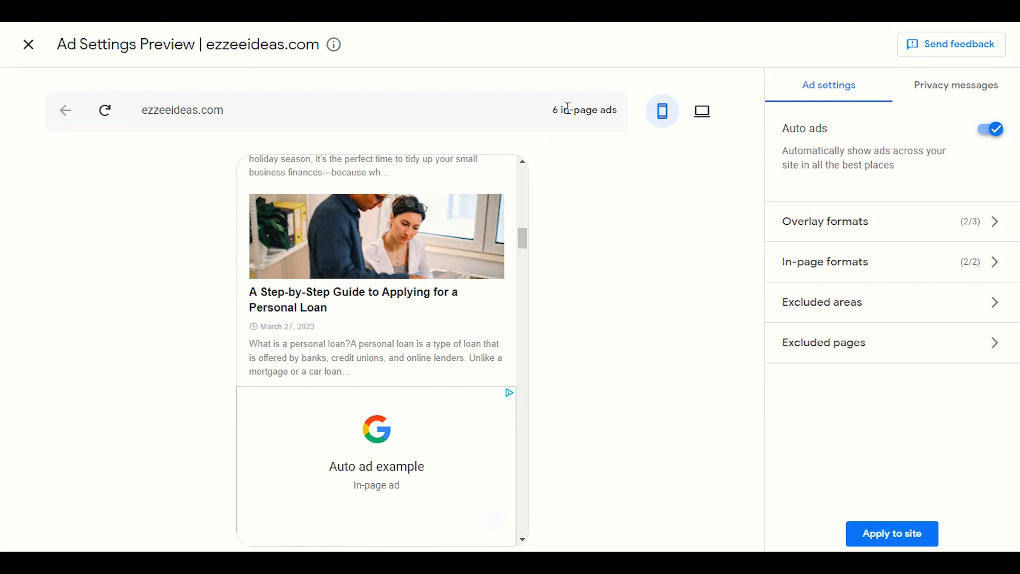
pyautogui.moveTo(553, 110); pyautogui.dragTo(613, 108)
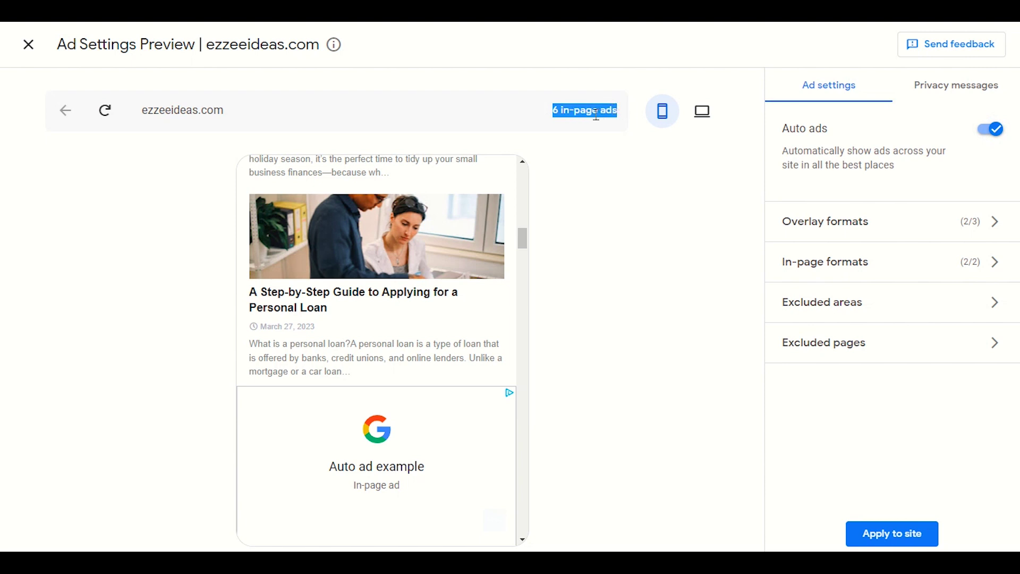
pyautogui.moveTo(553, 110); pyautogui.dragTo(608, 110)
pyautogui.scroll(10, 428, 340)
pyautogui.click(564, 116)
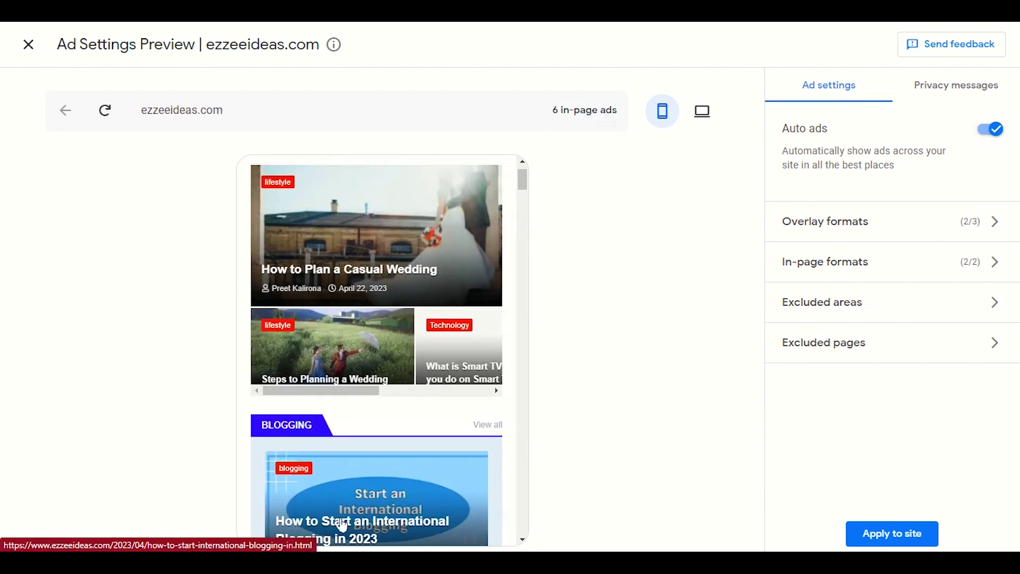
pyautogui.scroll(-5, 384, 478)
pyautogui.scroll(5, 387, 481)
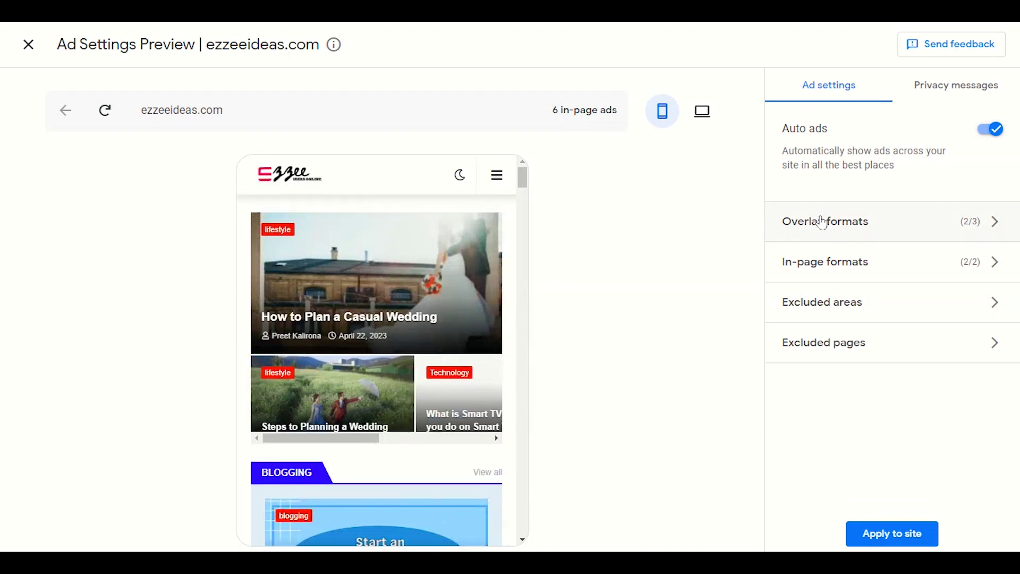
# Enable Anchor ads in the overlay formats and check how the anchor ad displays in the mobile preview
pyautogui.click(883, 222)
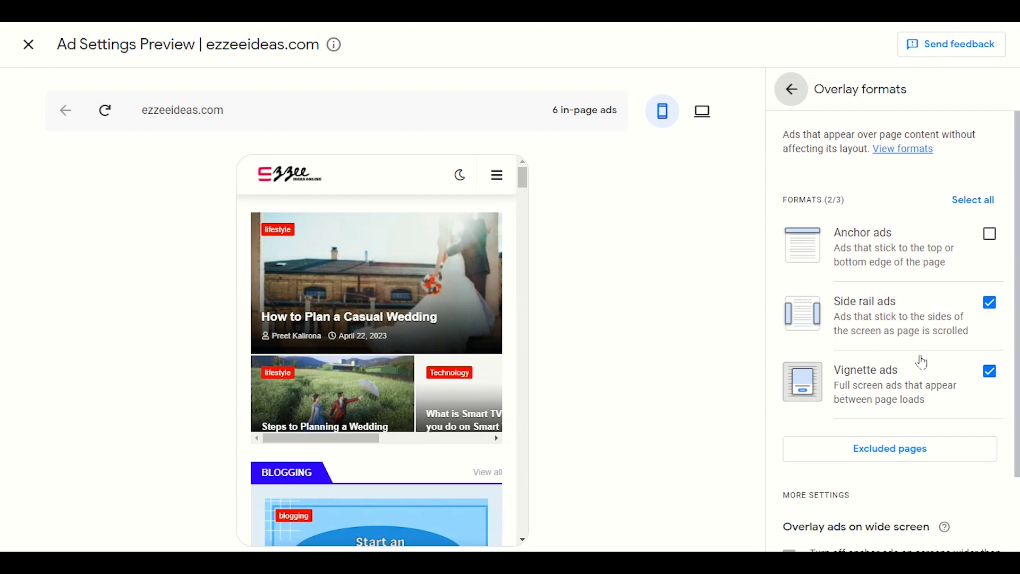
pyautogui.click(989, 238)
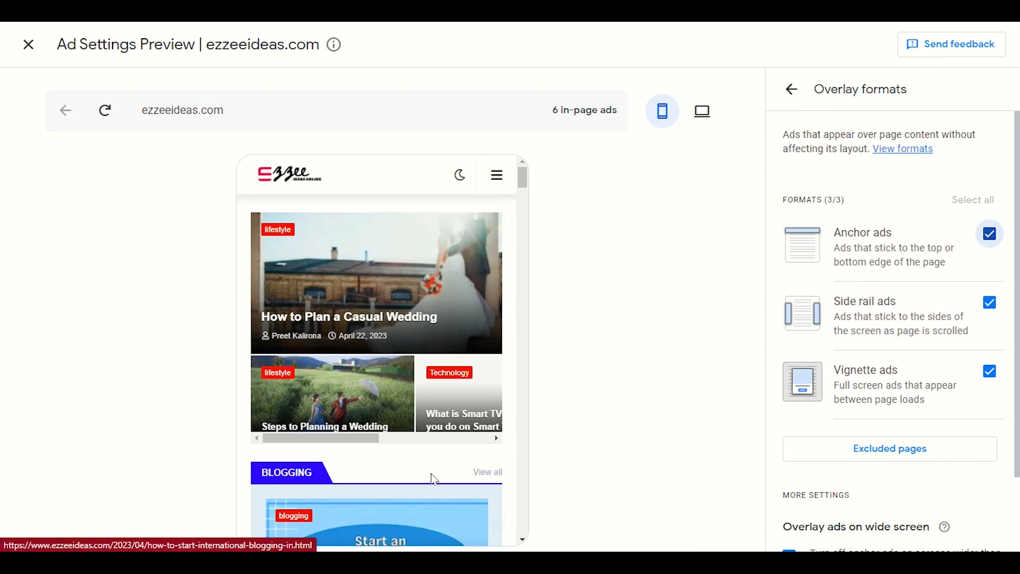
pyautogui.scroll(-8, 449, 416)
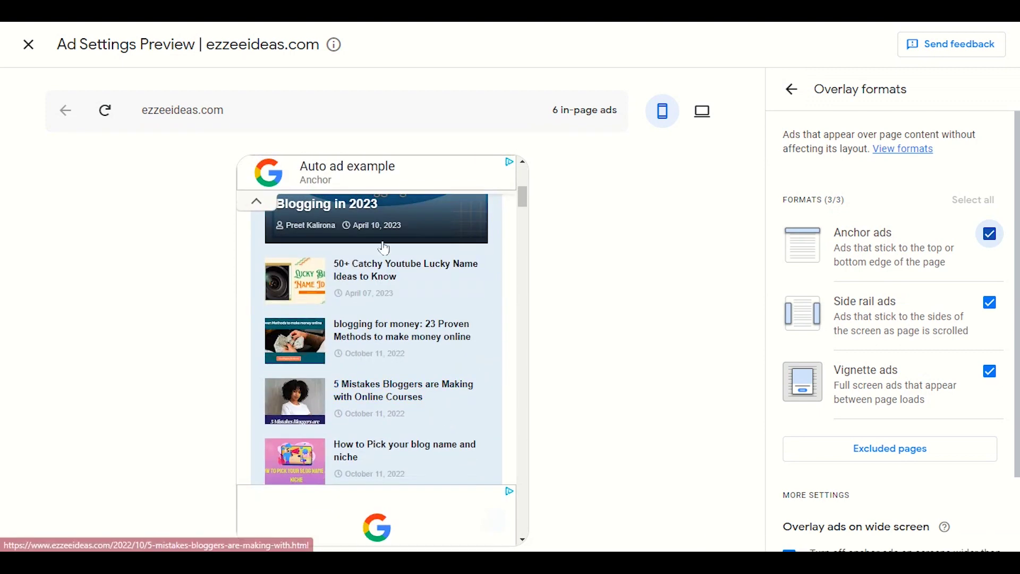
pyautogui.scroll(8, 359, 315)
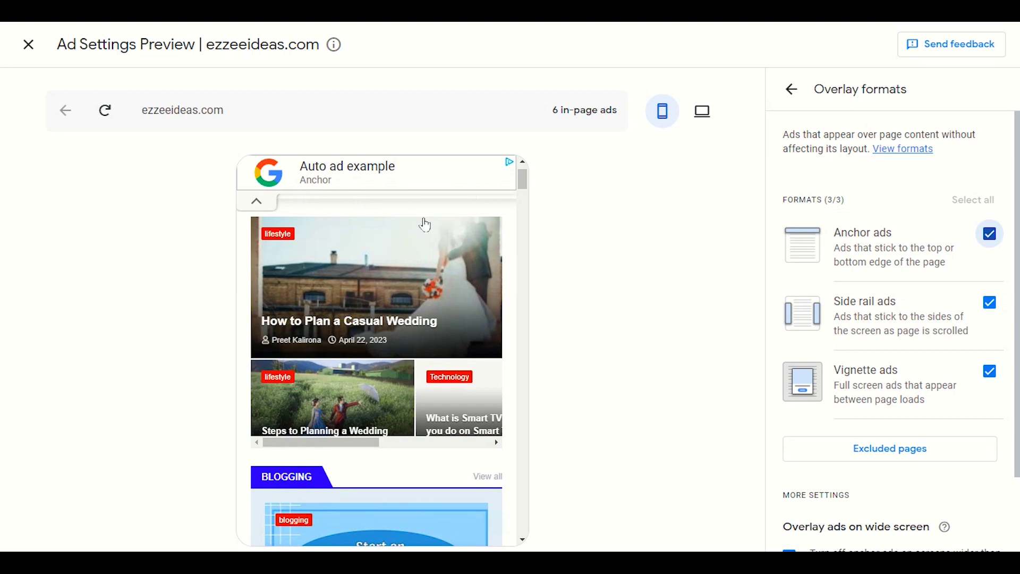
# Switch Side rail ads off and on again, and turn Anchor ads off
pyautogui.click(991, 311)
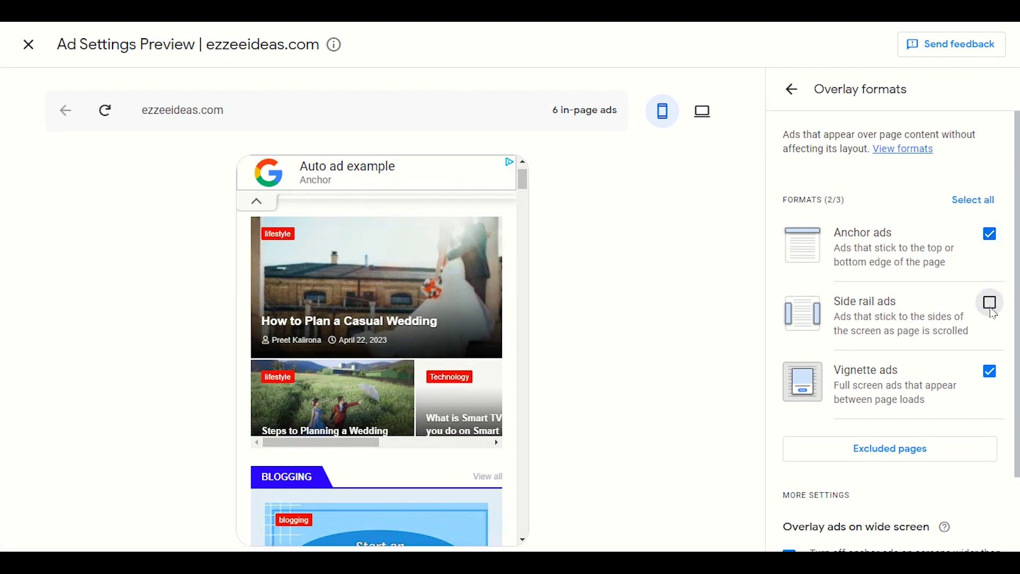
pyautogui.click(991, 311)
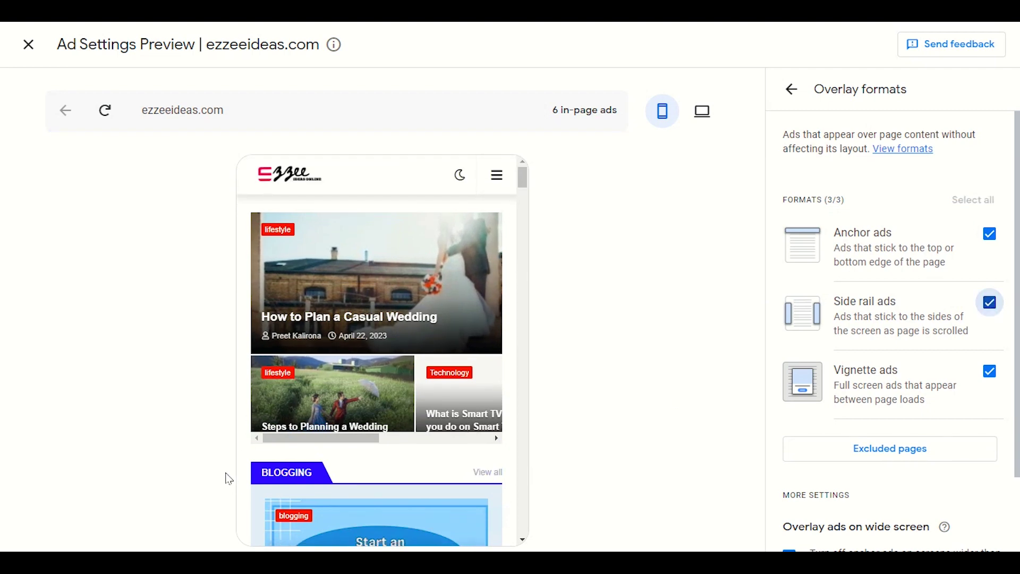
pyautogui.click(990, 235)
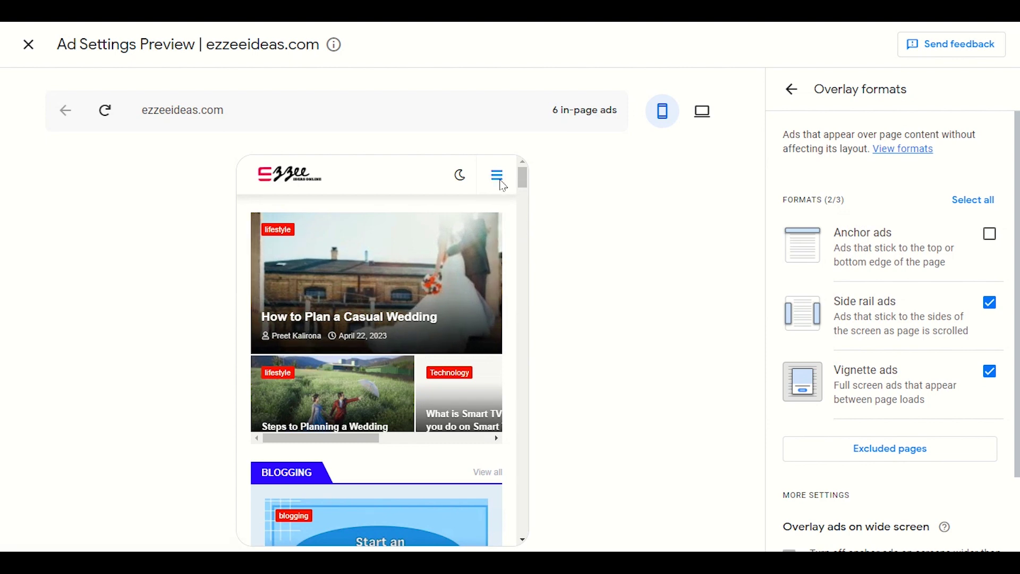
pyautogui.click(988, 234)
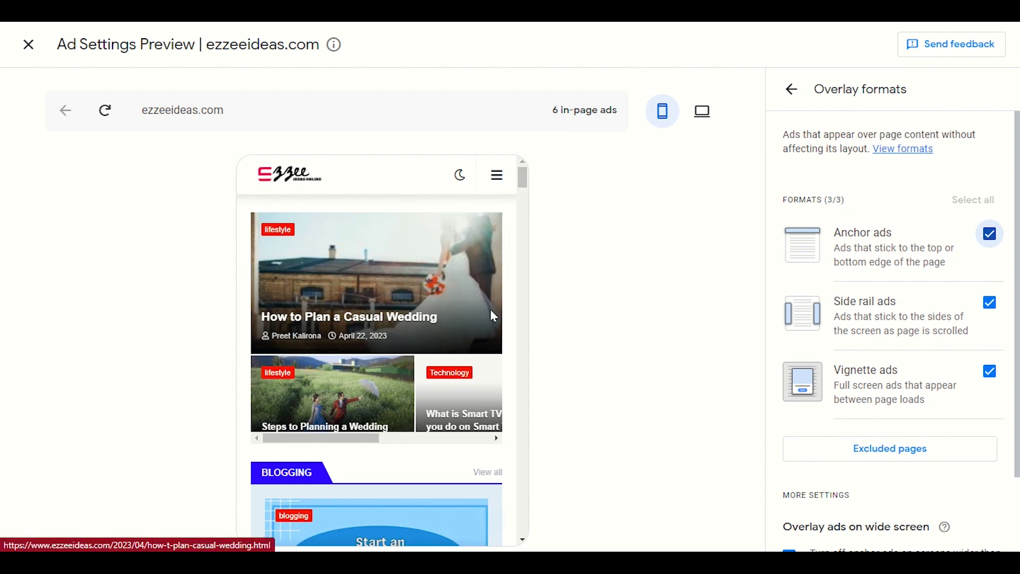
pyautogui.click(990, 234)
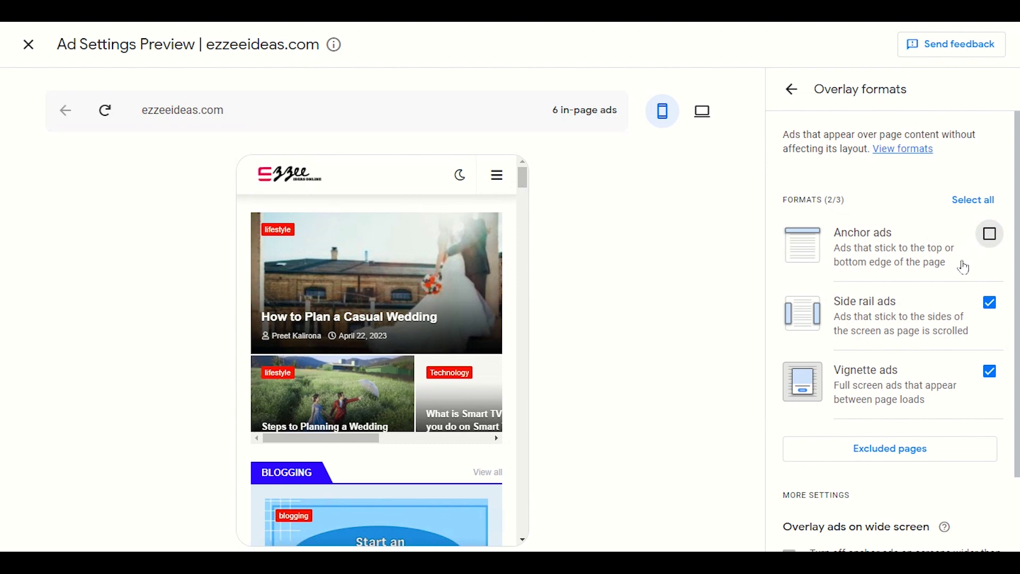
# Examine the wide-screen overlay options and the in-page ad placements from the Blogging section down to the Updates list in the mobile preview
pyautogui.scroll(-2, 928, 307)
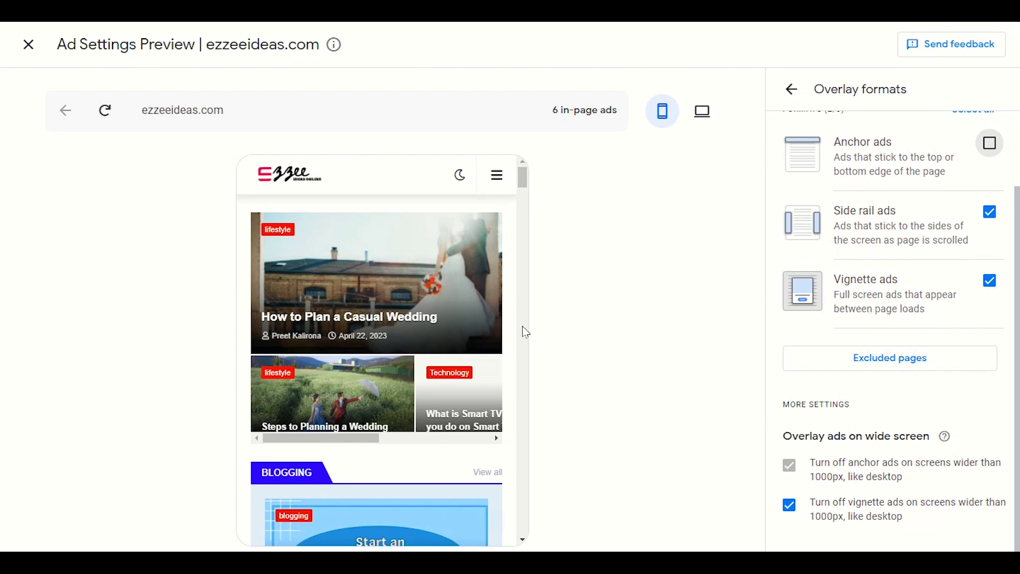
pyautogui.scroll(-10, 438, 365)
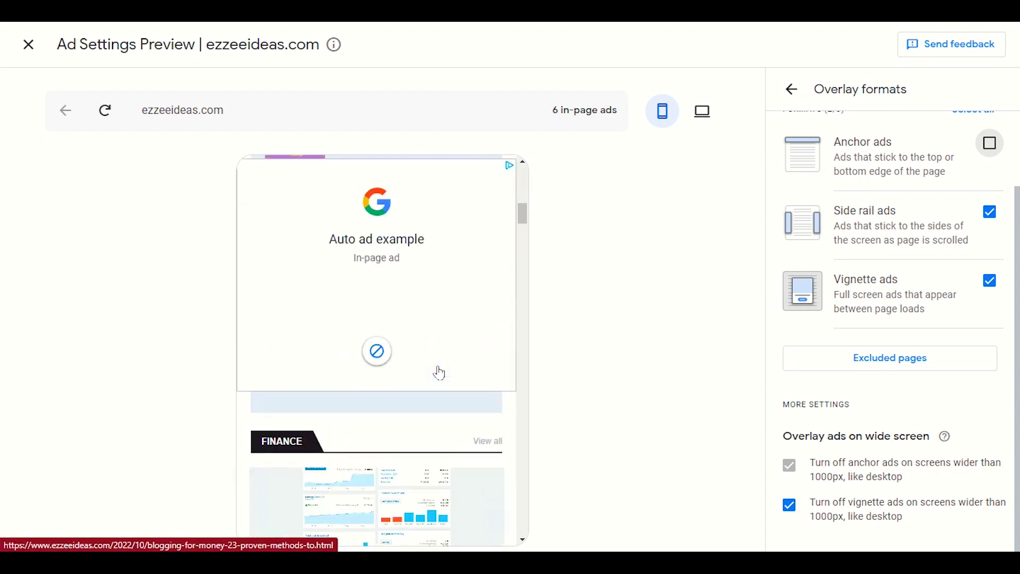
pyautogui.scroll(-15, 397, 361)
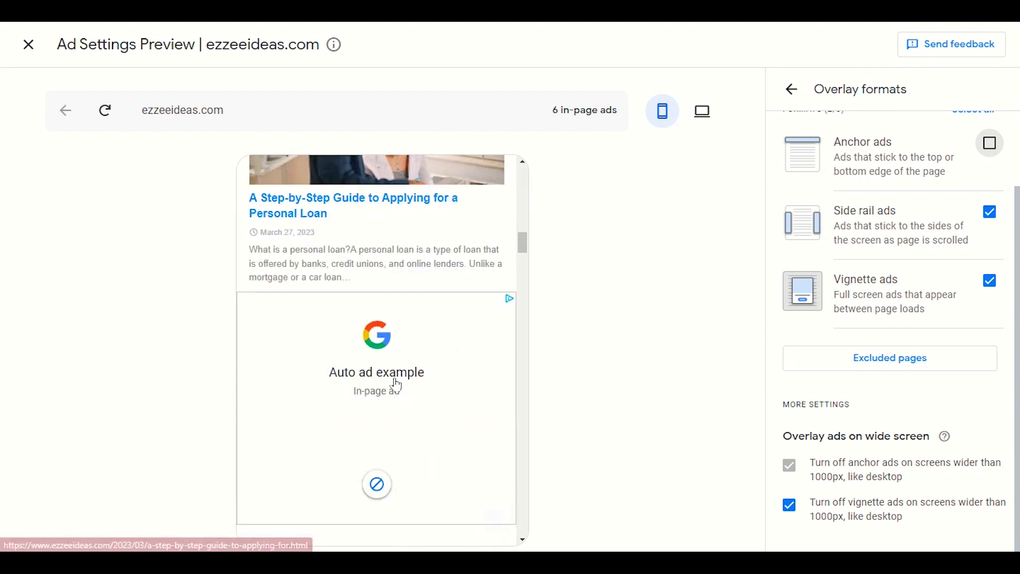
pyautogui.scroll(-12, 396, 379)
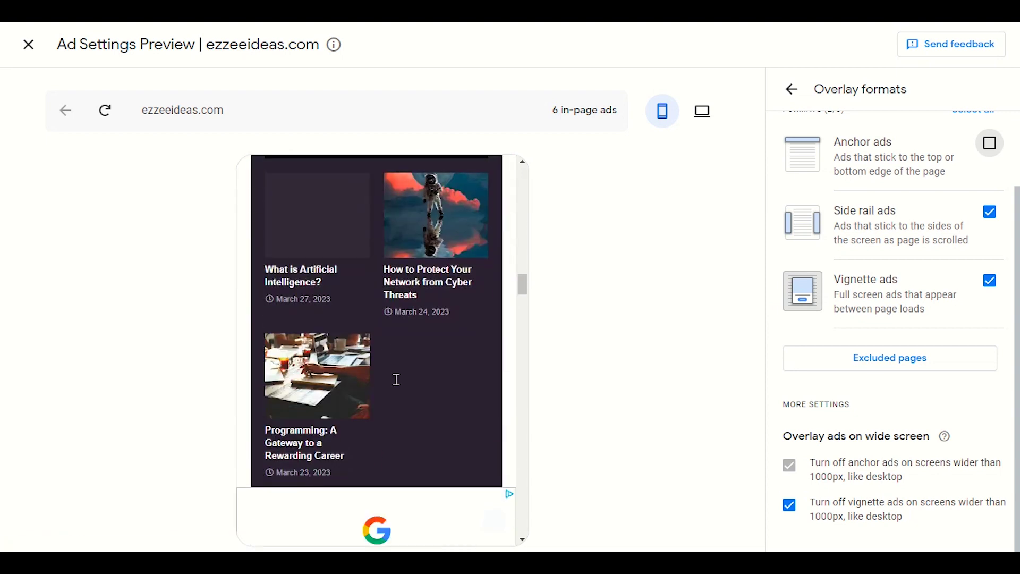
pyautogui.scroll(-12, 396, 380)
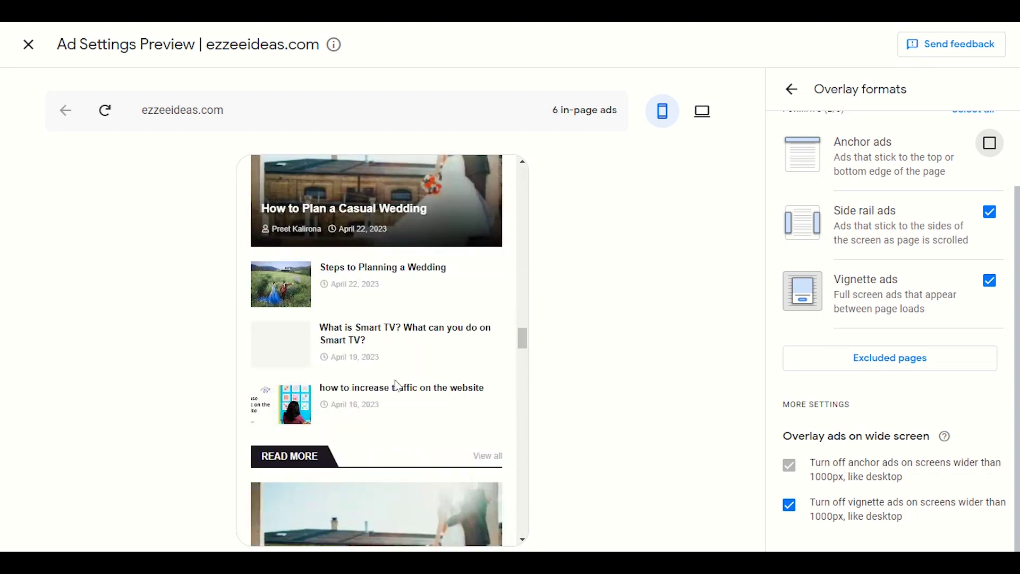
pyautogui.scroll(-15, 397, 385)
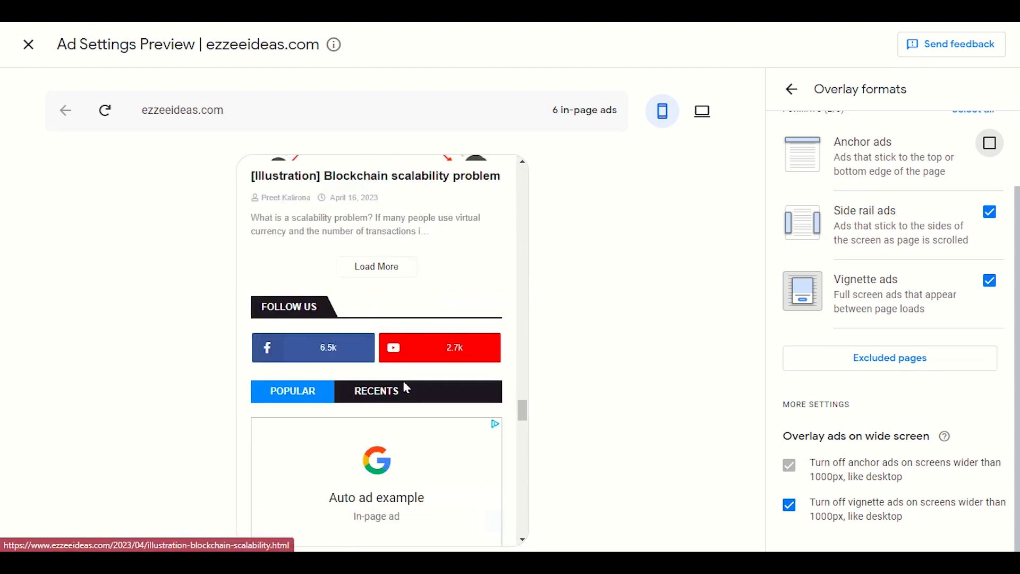
pyautogui.scroll(5, 403, 362)
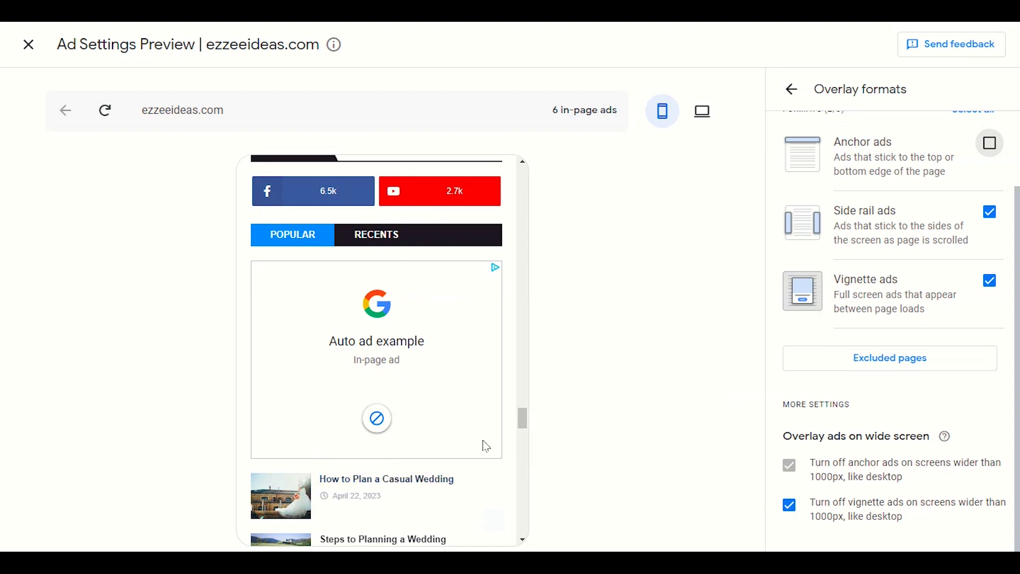
pyautogui.scroll(-6, 421, 376)
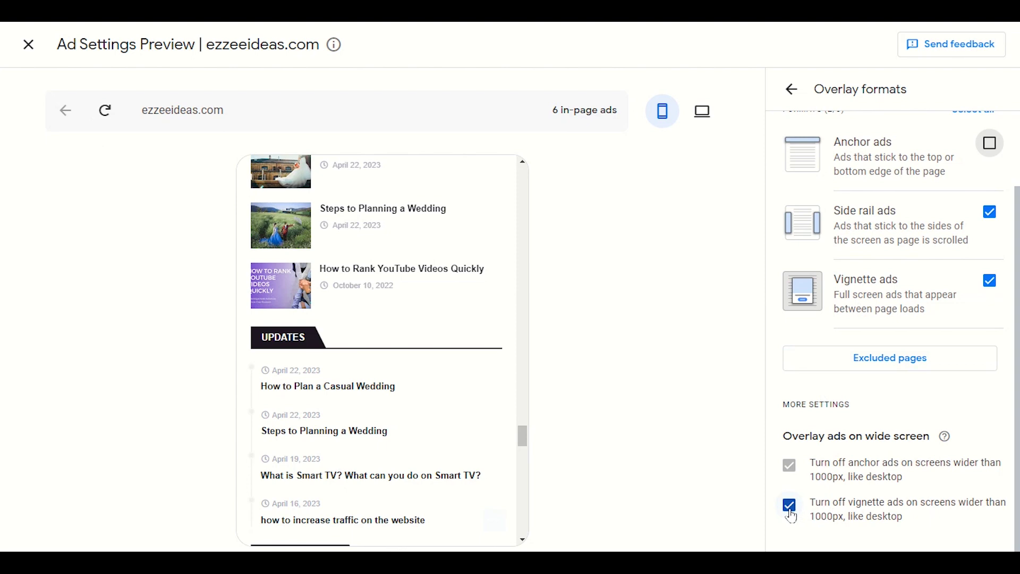
# Leave the overlay formats and open the in-page formats settings
pyautogui.scroll(3, 792, 515)
pyautogui.click(791, 89)
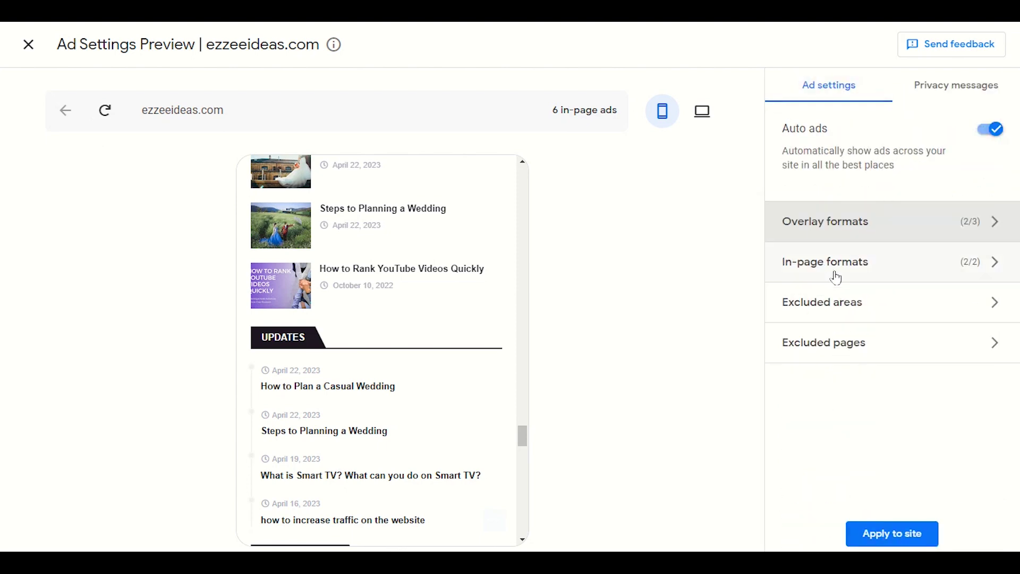
pyautogui.click(837, 277)
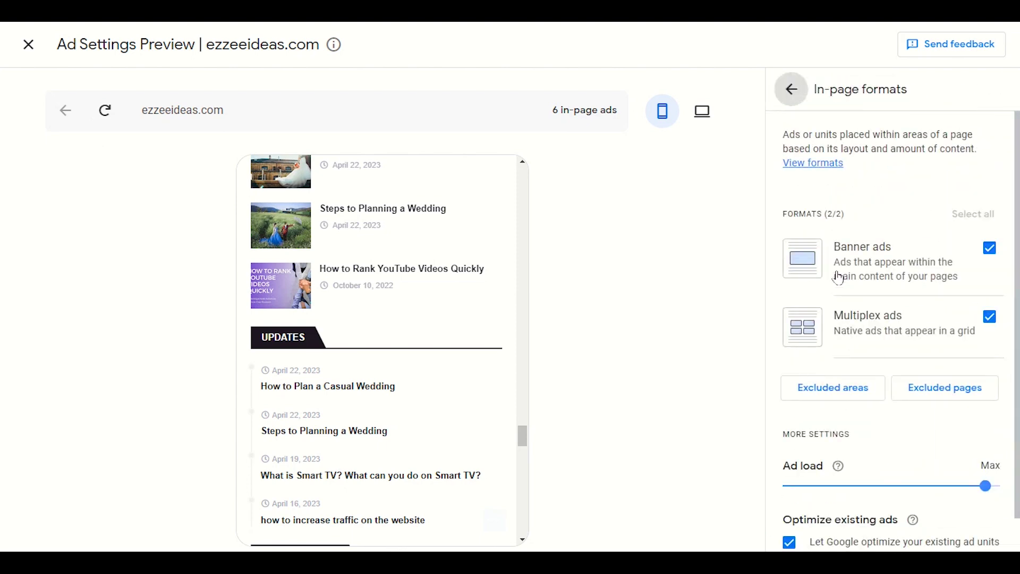
# Examine the in-page ads above the footer and under the Popular/Recents heading in the mobile preview
pyautogui.scroll(8, 356, 349)
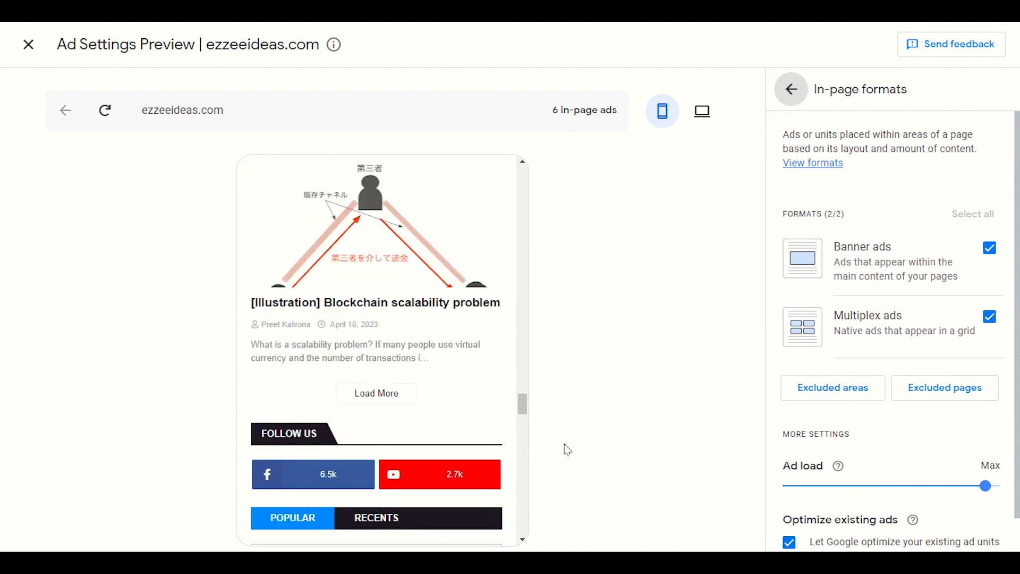
pyautogui.scroll(-10, 391, 412)
pyautogui.scroll(-10, 386, 421)
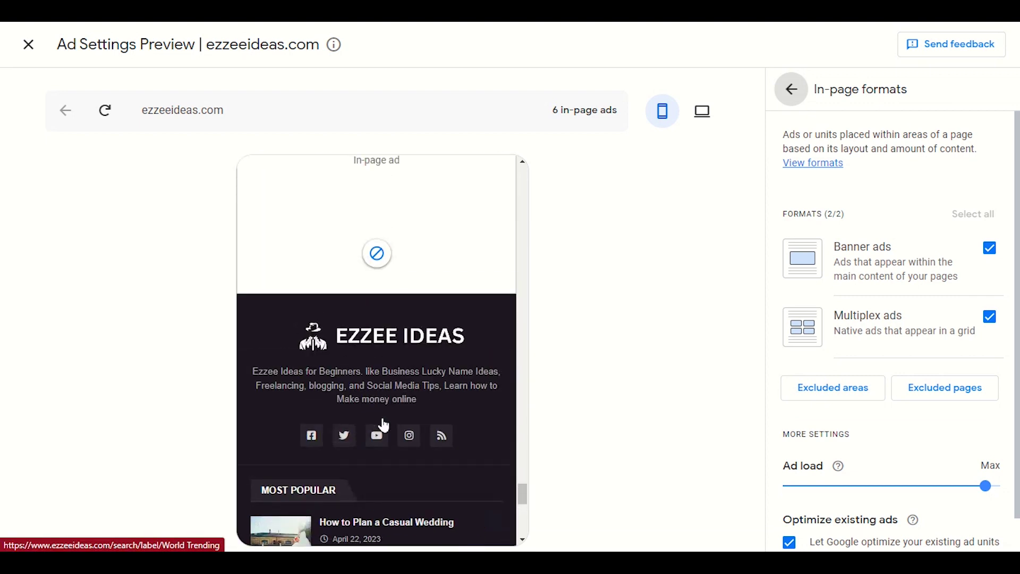
pyautogui.scroll(5, 383, 425)
pyautogui.scroll(-3, 385, 425)
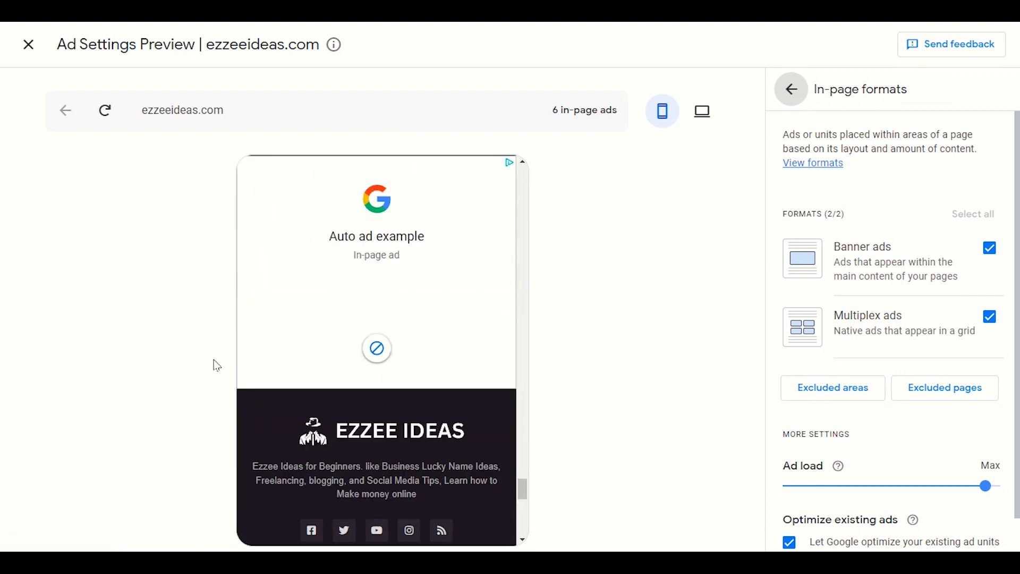
pyautogui.scroll(8, 383, 359)
pyautogui.scroll(15, 380, 353)
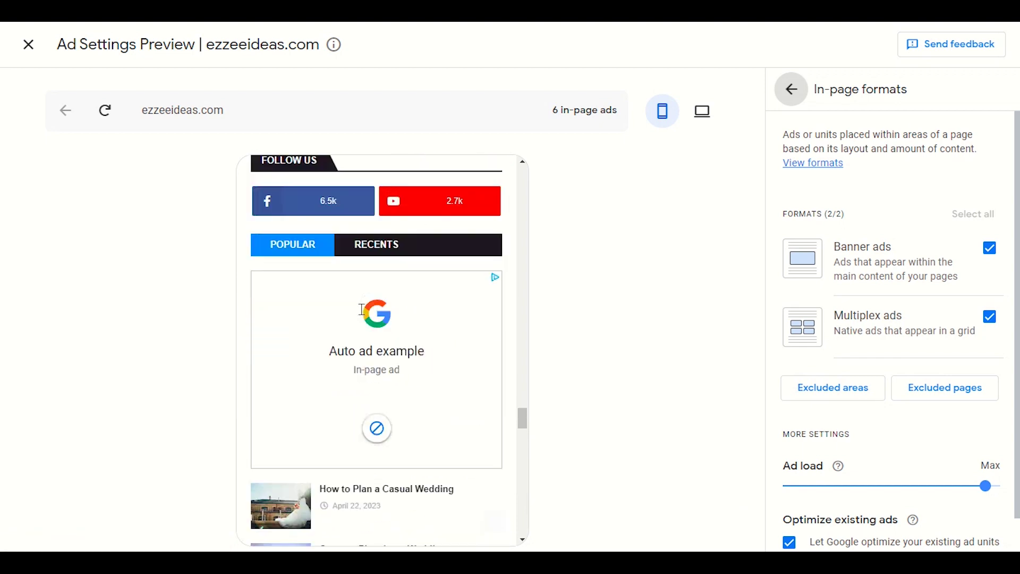
pyautogui.scroll(15, 359, 315)
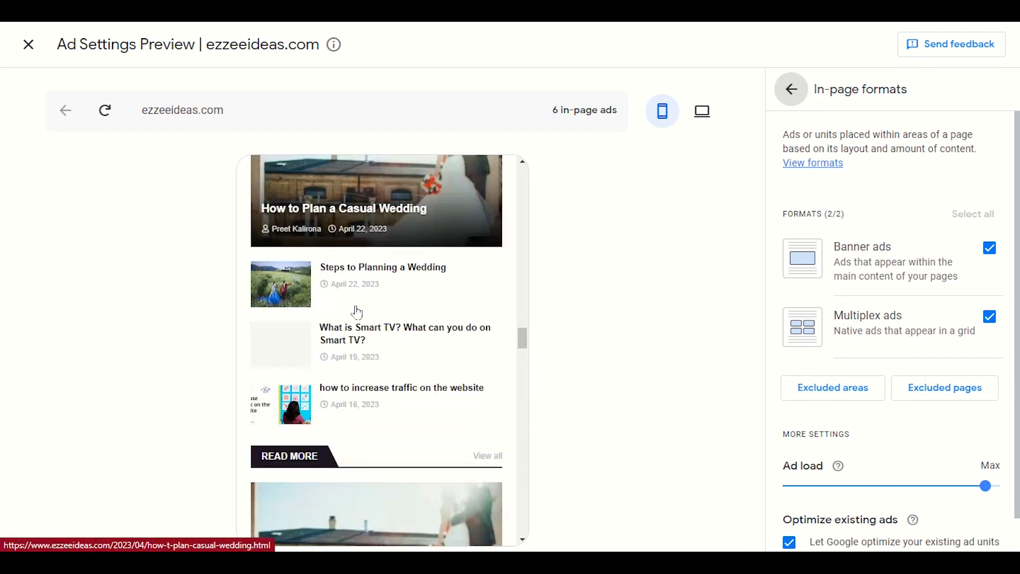
# Examine the in-page ad placement between the technology articles and the Name Ideas section, and view the Ad load and Optimize existing ads settings
pyautogui.scroll(5, 355, 306)
pyautogui.scroll(-3, 353, 303)
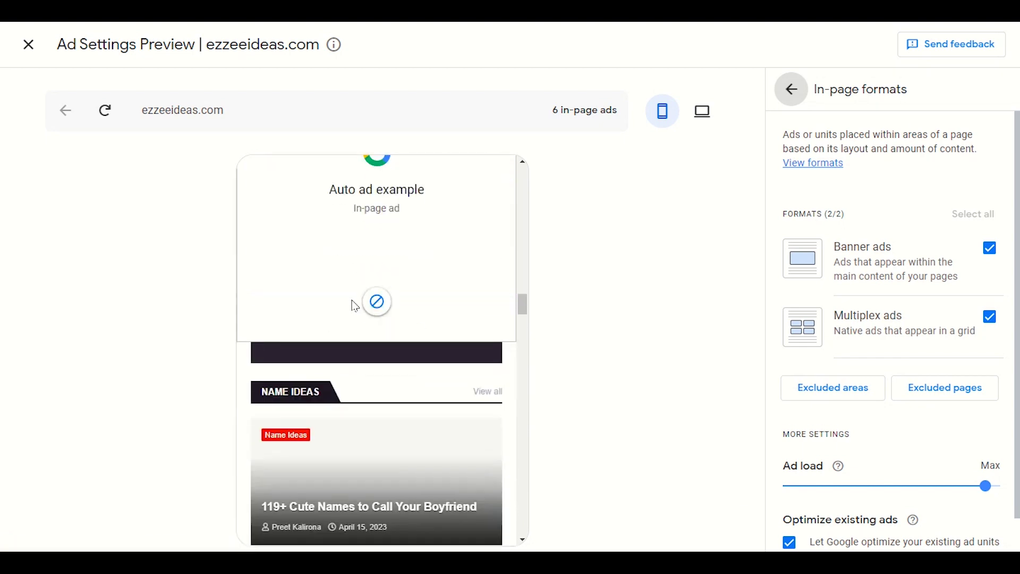
pyautogui.scroll(5, 372, 473)
pyautogui.scroll(-1, 377, 470)
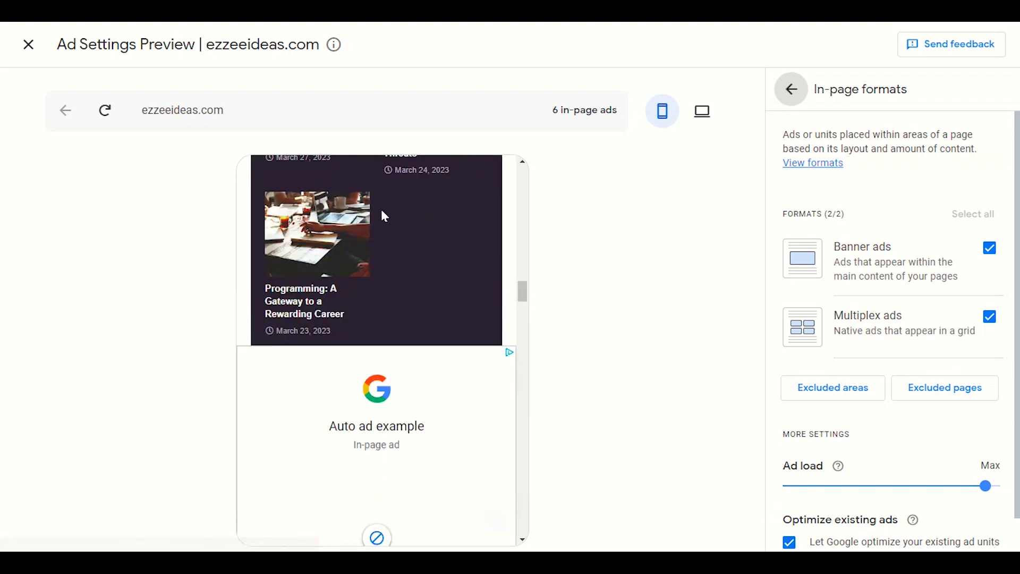
pyautogui.scroll(6, 406, 280)
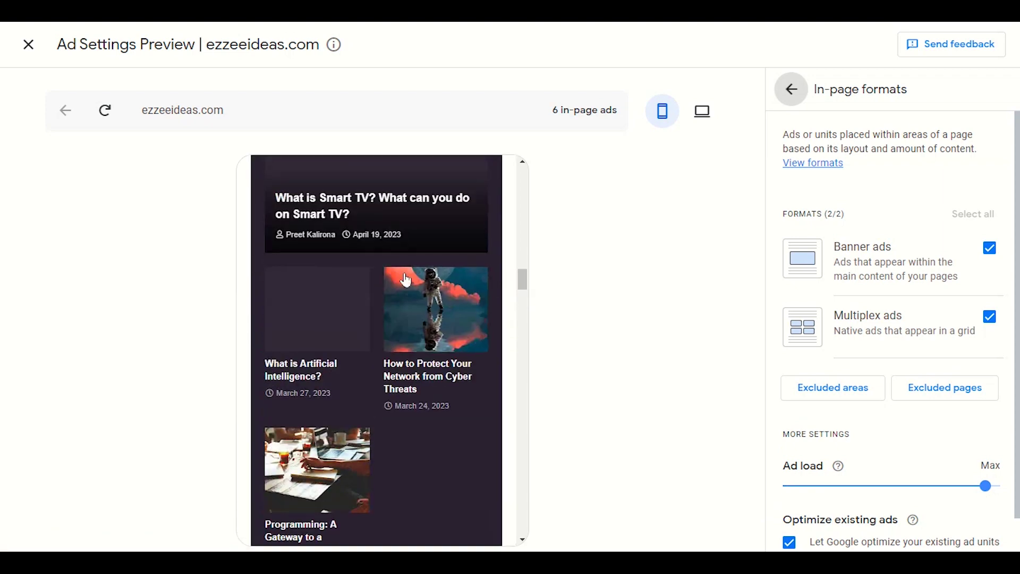
pyautogui.scroll(-7, 425, 440)
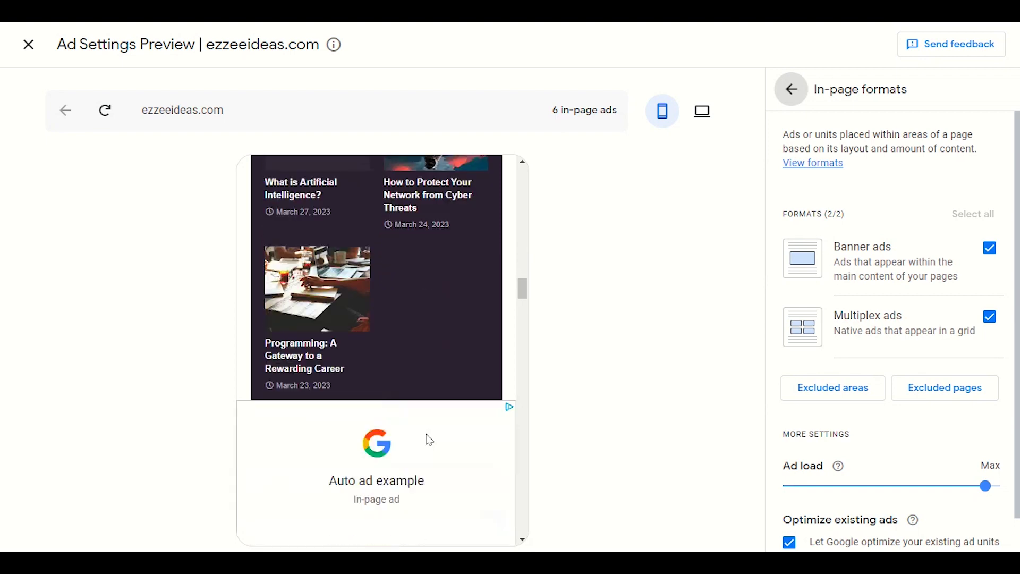
pyautogui.scroll(-6, 430, 439)
pyautogui.scroll(7, 429, 439)
pyautogui.scroll(-11, 430, 439)
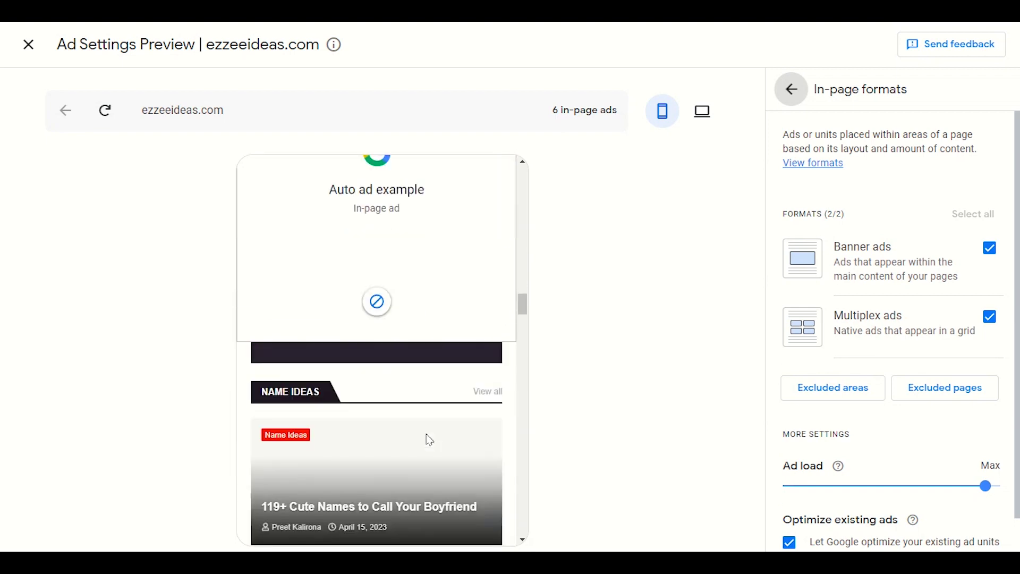
pyautogui.scroll(4, 429, 439)
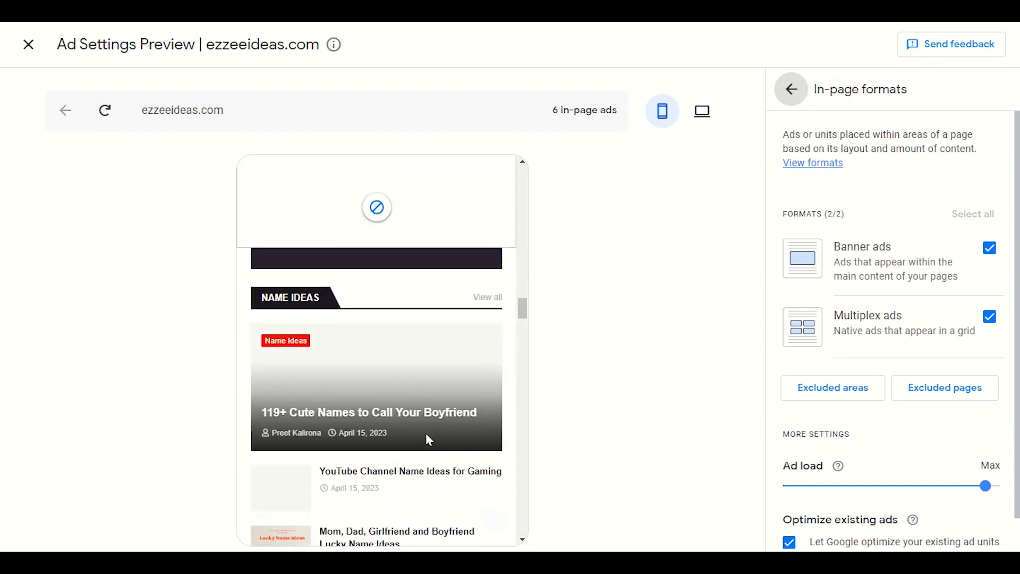
pyautogui.scroll(-2, 957, 298)
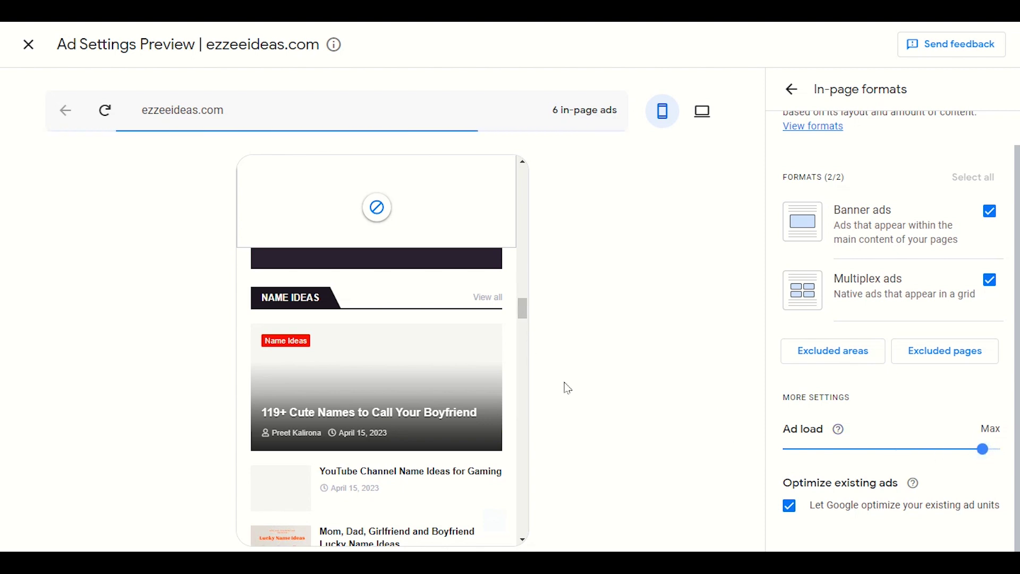
# Lower the ad load to compare the number of in-page ads, and set it back to near the maximum
pyautogui.scroll(-10, 450, 399)
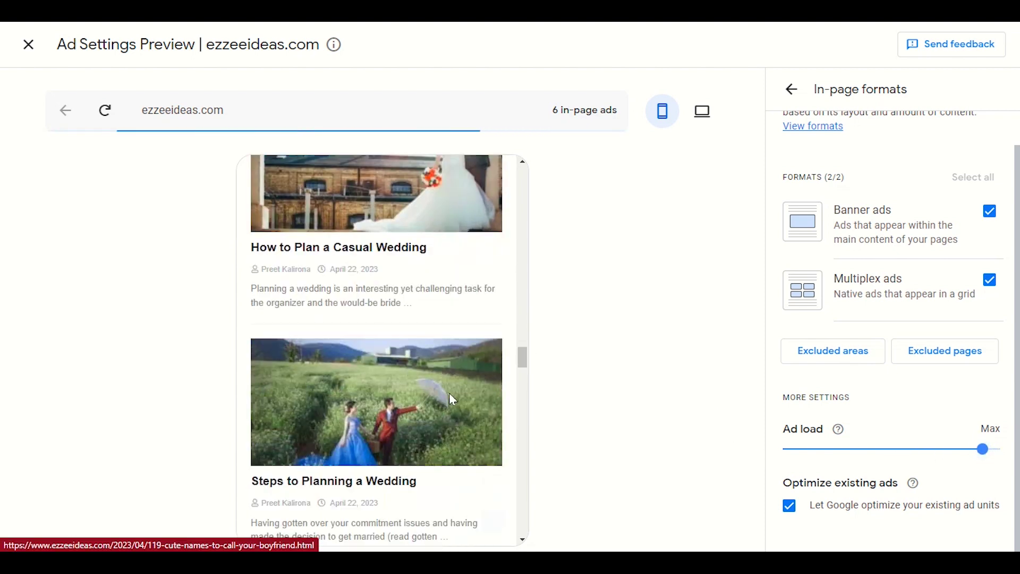
pyautogui.moveTo(983, 449); pyautogui.dragTo(823, 461)
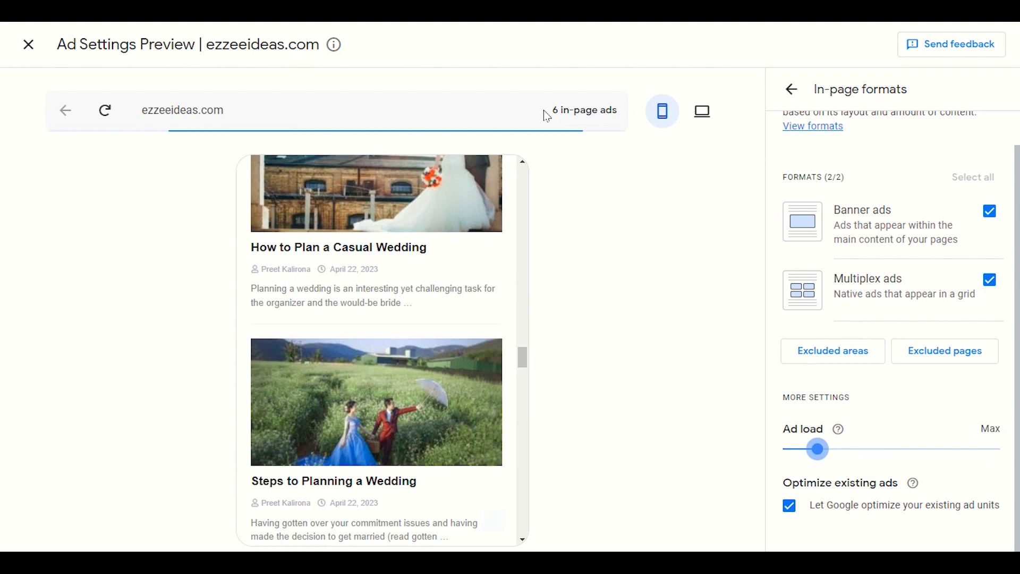
pyautogui.moveTo(550, 111); pyautogui.dragTo(622, 114)
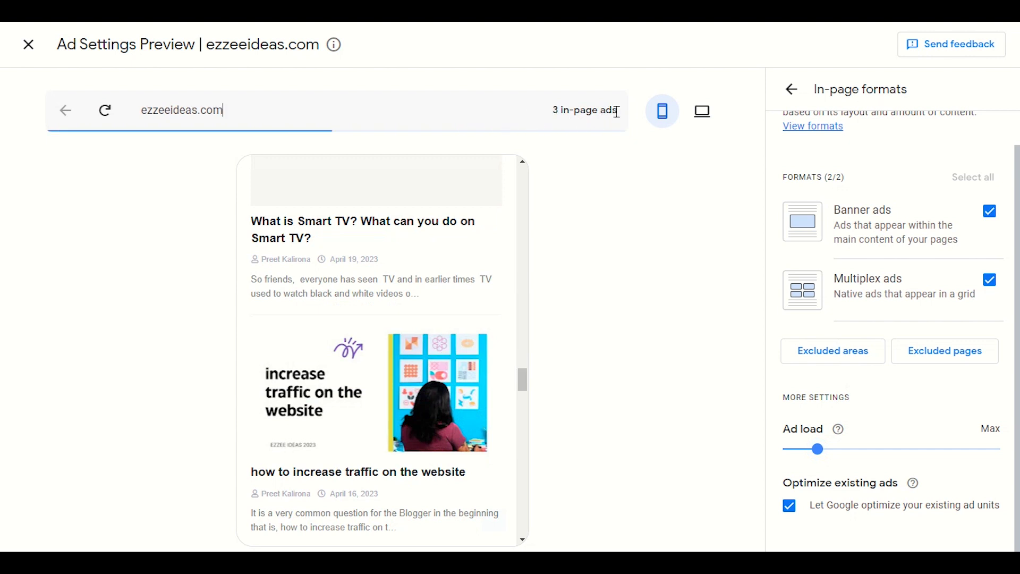
pyautogui.moveTo(561, 110); pyautogui.dragTo(615, 110)
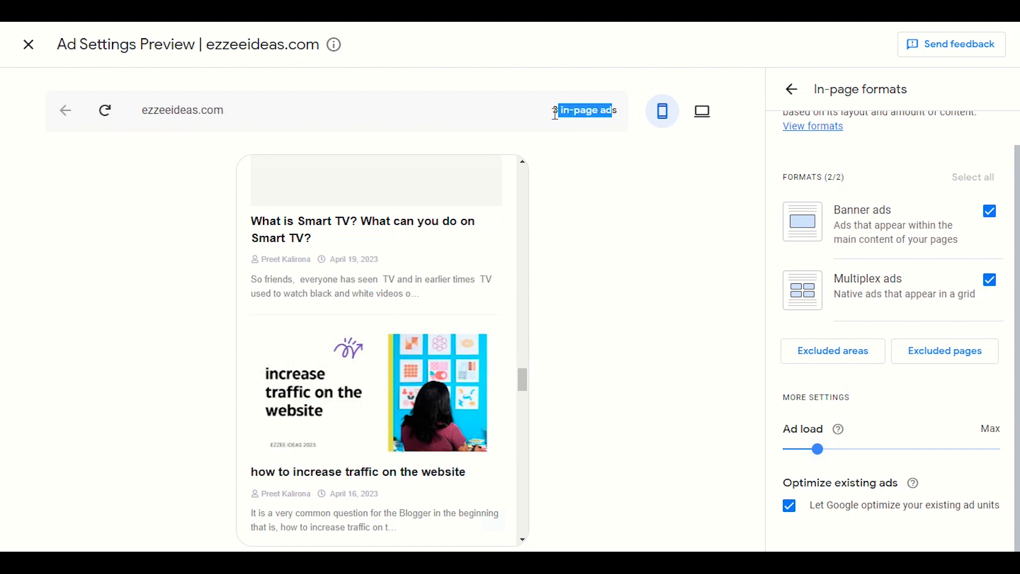
pyautogui.moveTo(817, 456); pyautogui.dragTo(967, 456)
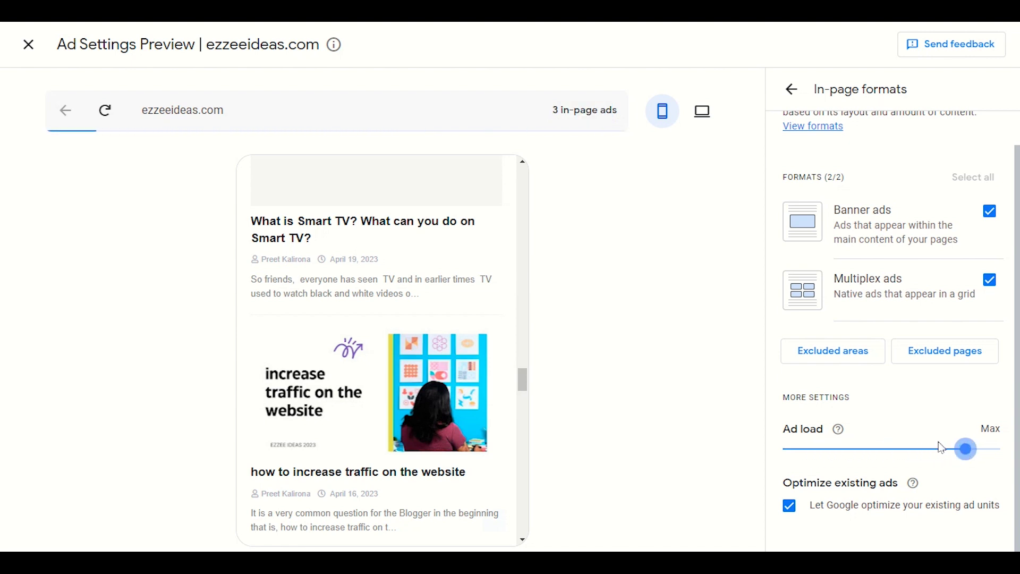
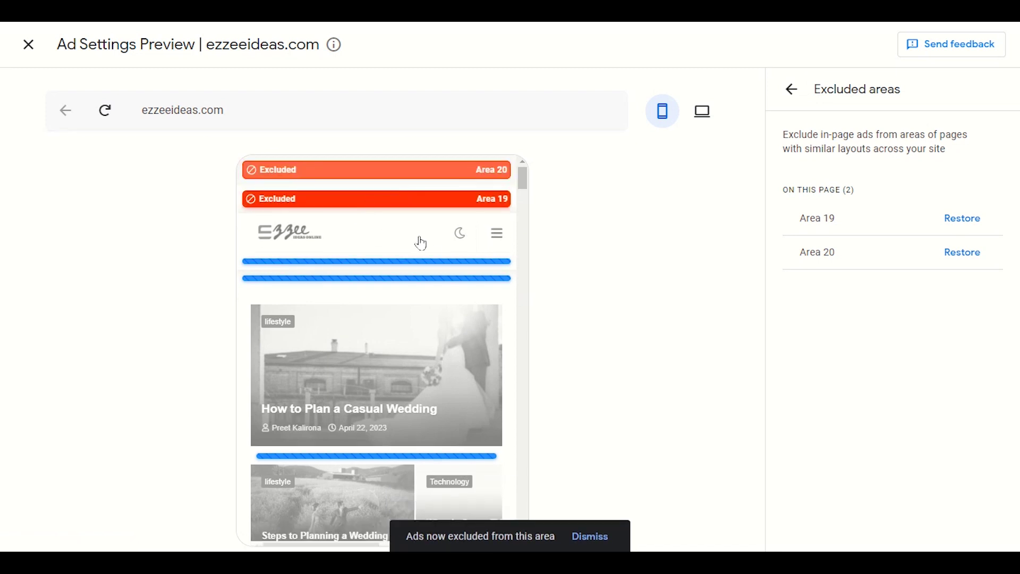
# Exclude in-page ads from three Blogging section areas: above the lead article, above "5 Mistakes Bloggers are Making with Online Courses" and below the last article
pyautogui.scroll(-6, 398, 277)
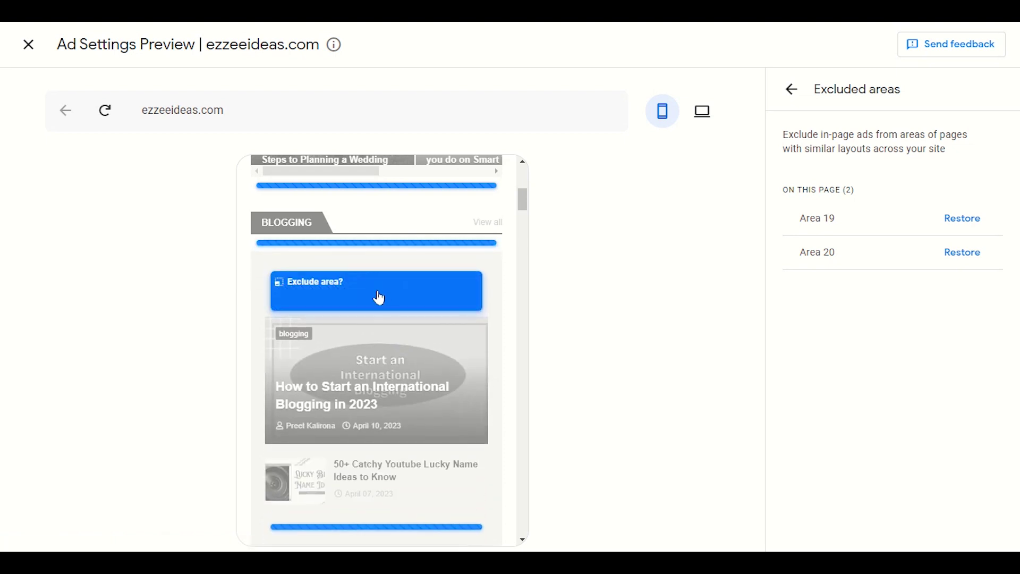
pyautogui.click(431, 311)
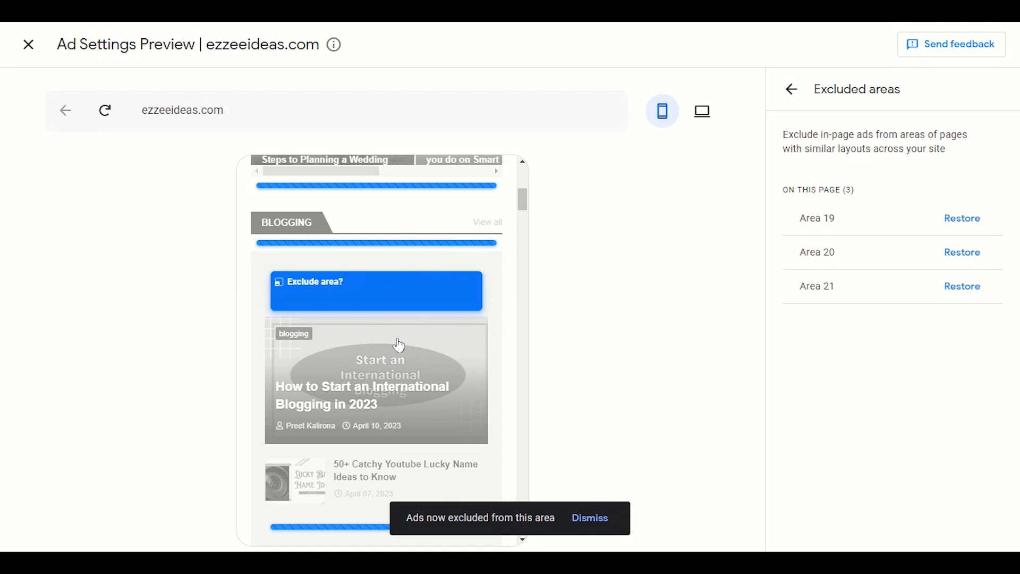
pyautogui.scroll(-5, 399, 346)
pyautogui.scroll(-1, 396, 360)
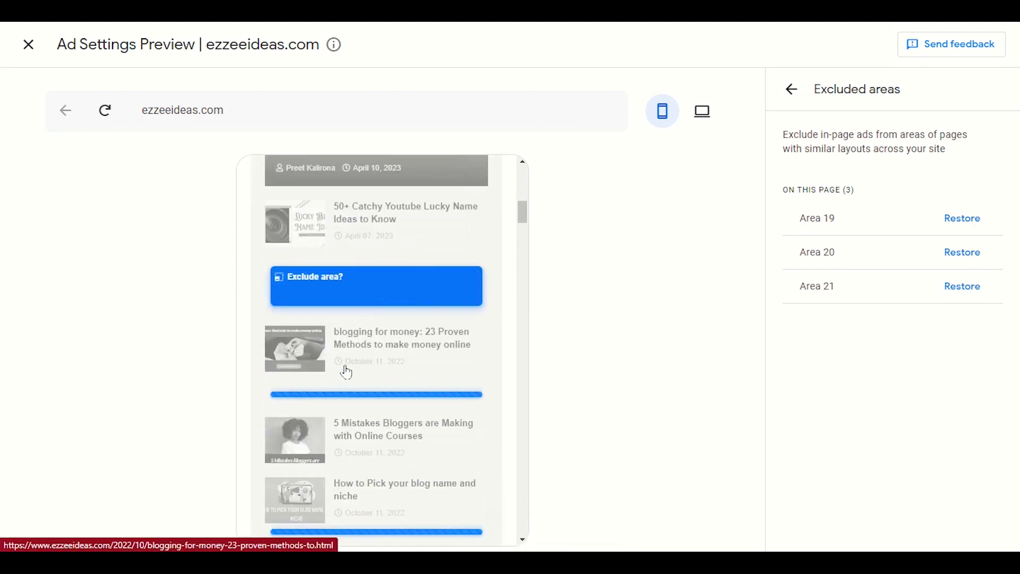
pyautogui.moveTo(391, 360)
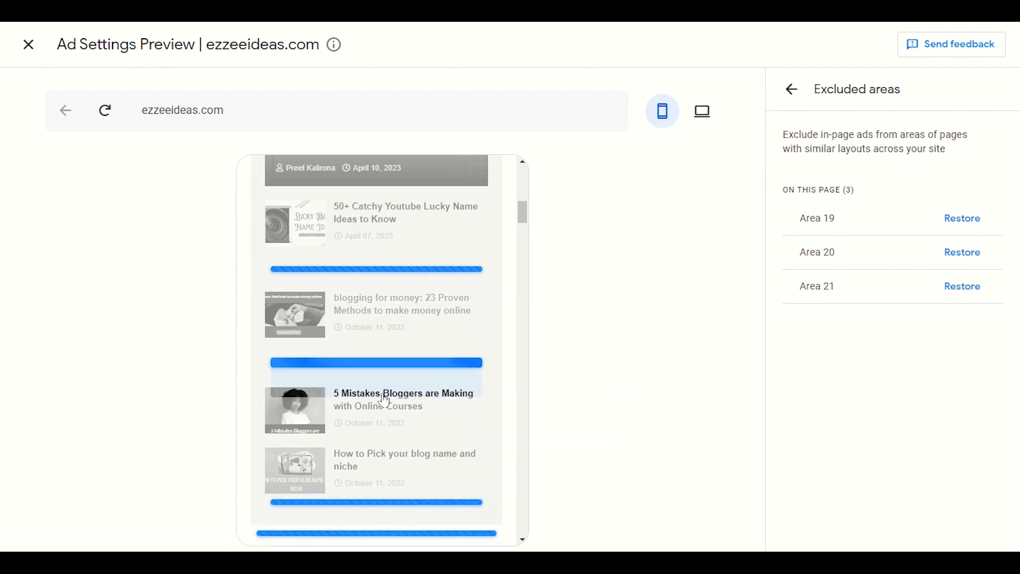
pyautogui.click(393, 375)
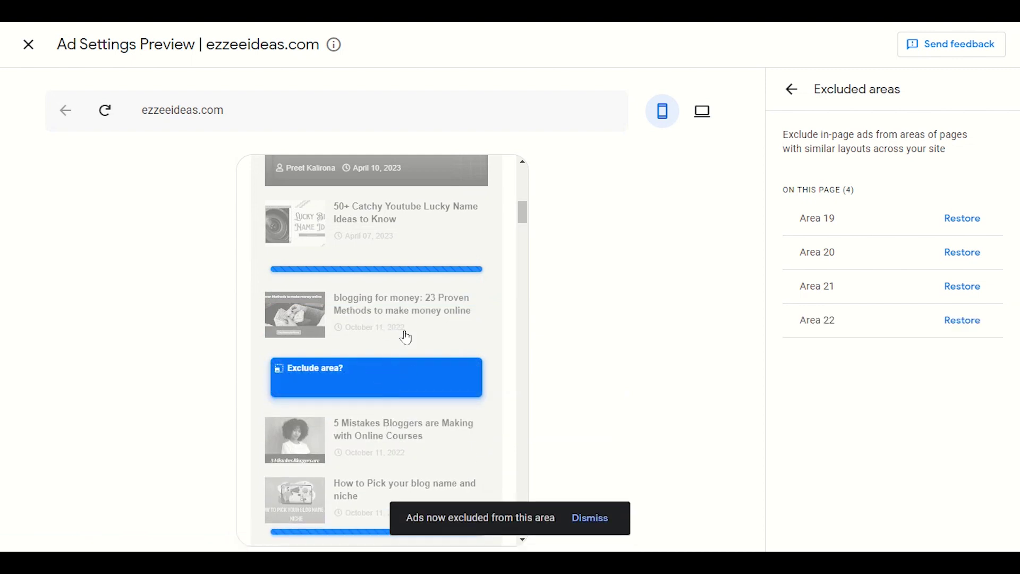
pyautogui.scroll(-3, 385, 385)
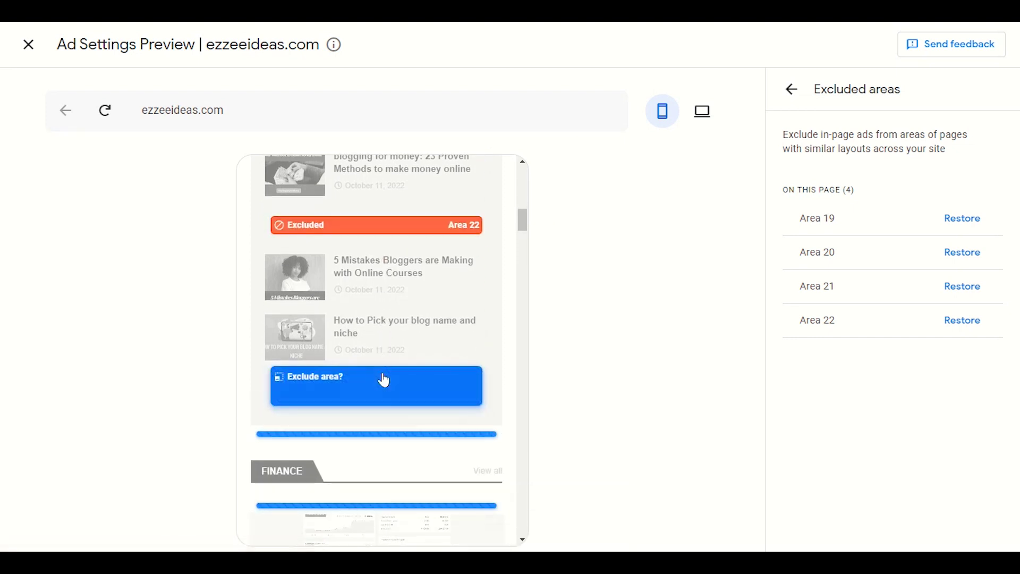
pyautogui.click(393, 396)
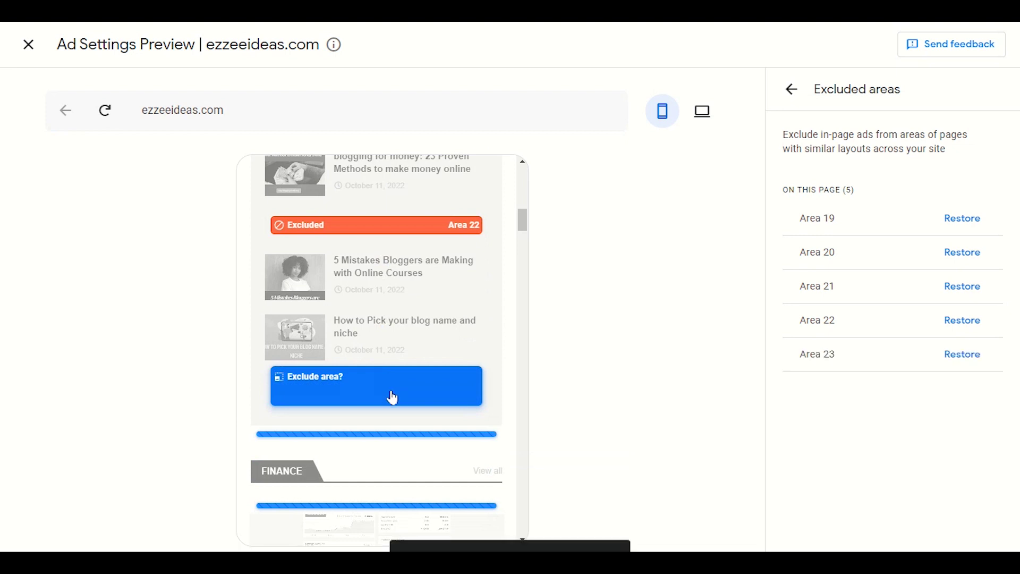
# Exclude in-page ads from the area above the Technology heading and the area above the Smart TV article inside that section
pyautogui.scroll(-4, 365, 394)
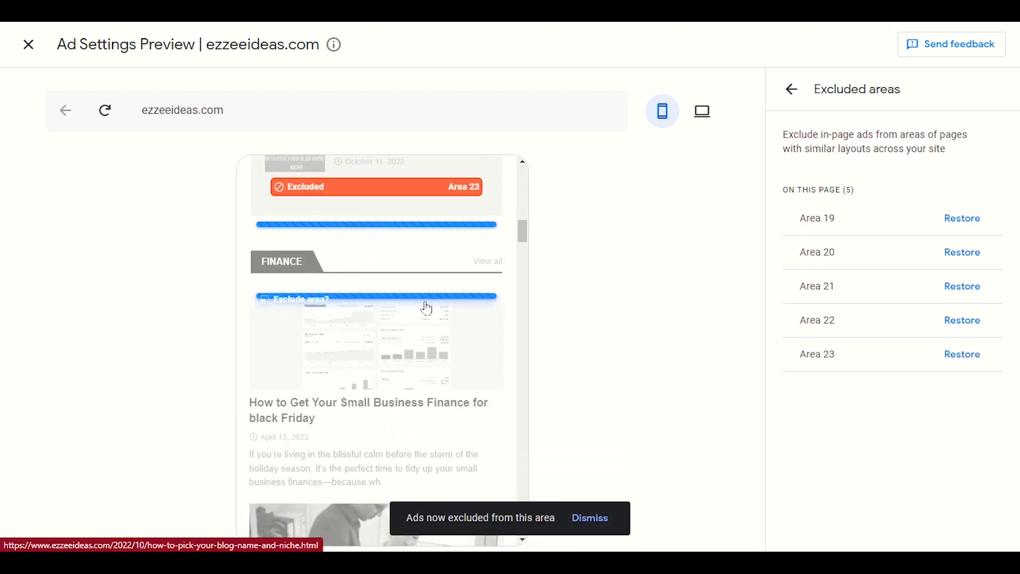
pyautogui.scroll(-9, 393, 298)
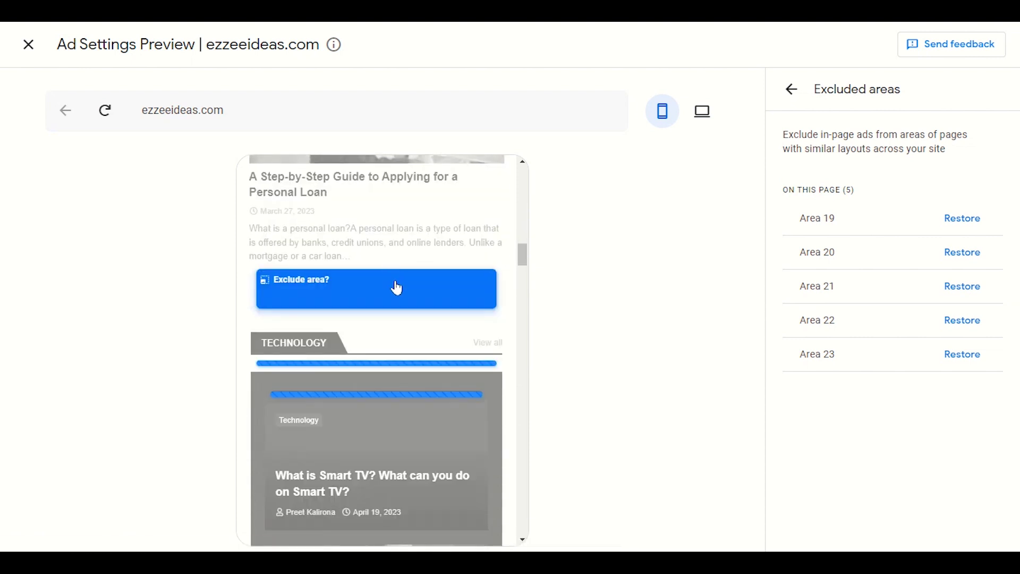
pyautogui.click(397, 296)
pyautogui.scroll(-2, 399, 368)
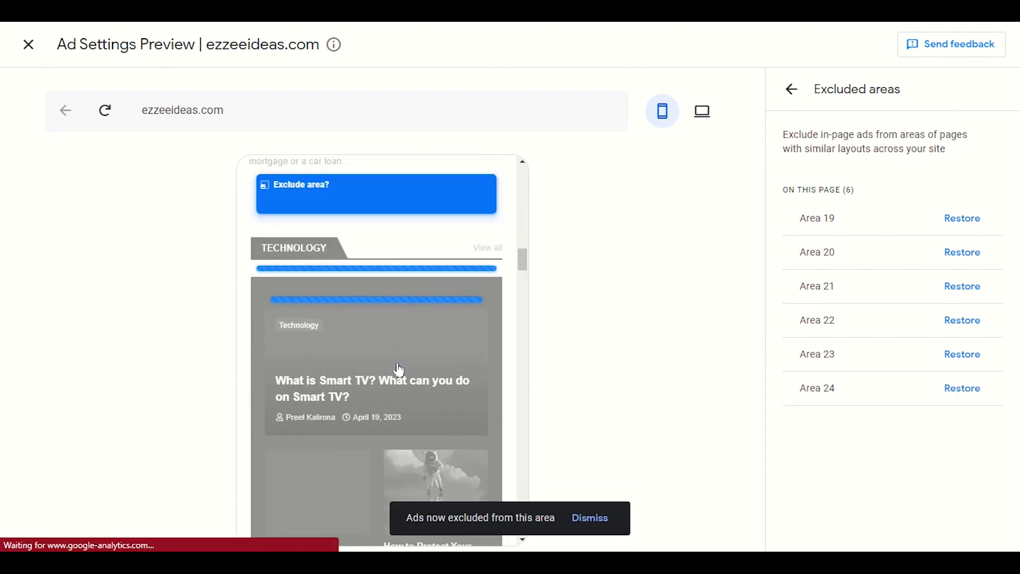
pyautogui.moveTo(322, 260)
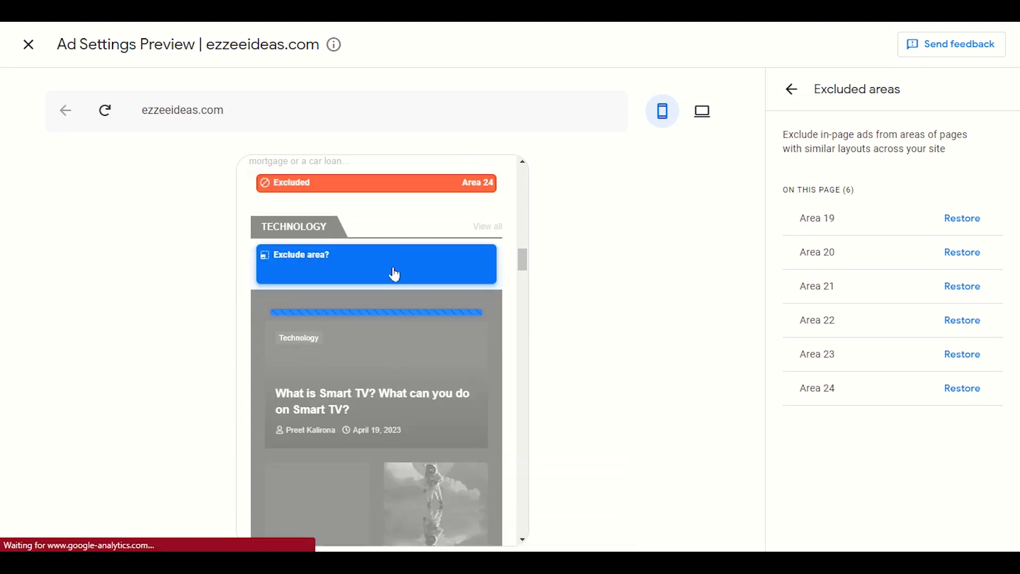
pyautogui.moveTo(353, 320)
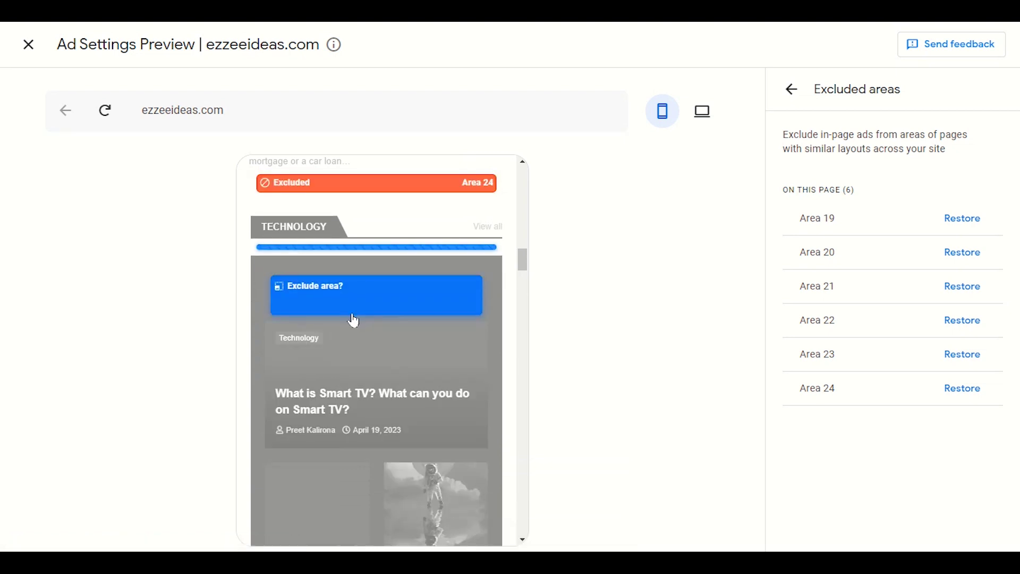
pyautogui.click(383, 310)
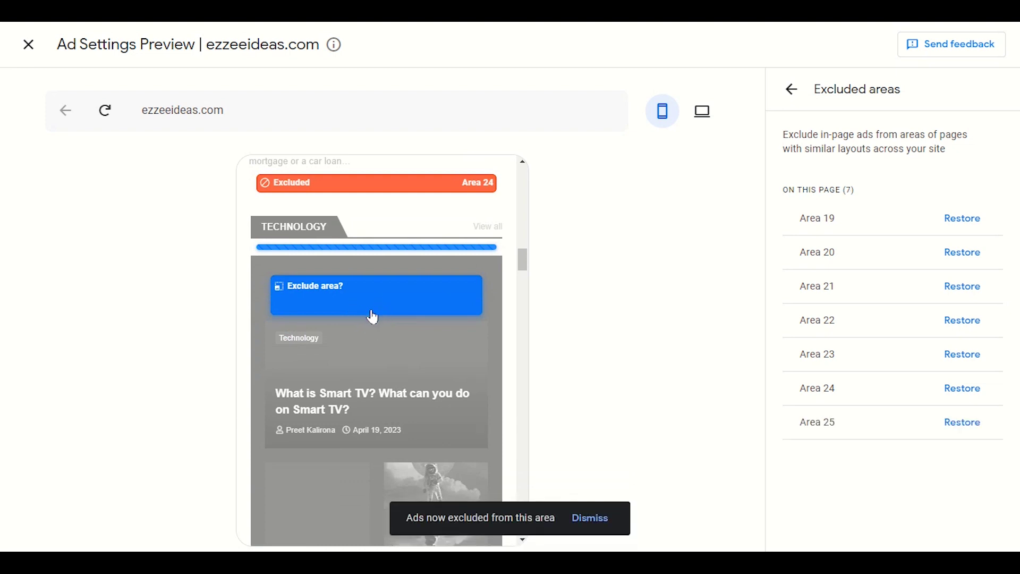
# Examine the excluded and still available ad areas in the mobile preview, from the Technology section up to the page header
pyautogui.scroll(-8, 377, 426)
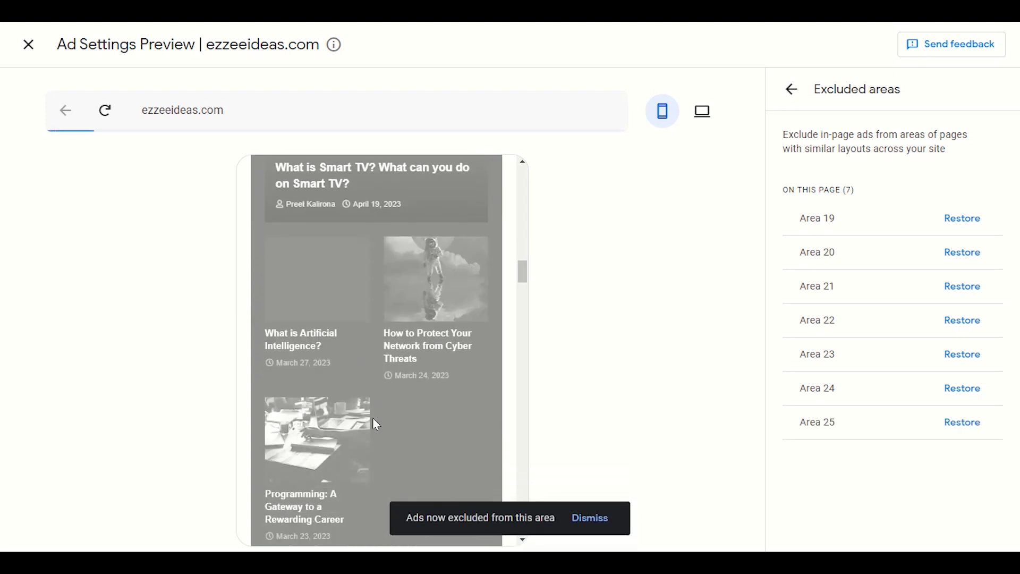
pyautogui.scroll(15, 377, 425)
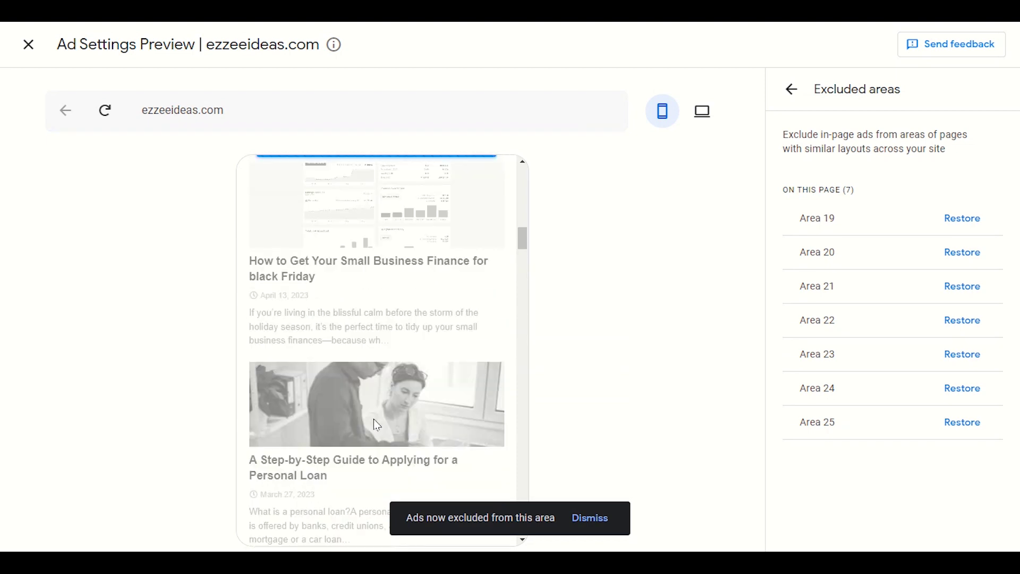
pyautogui.scroll(10, 375, 426)
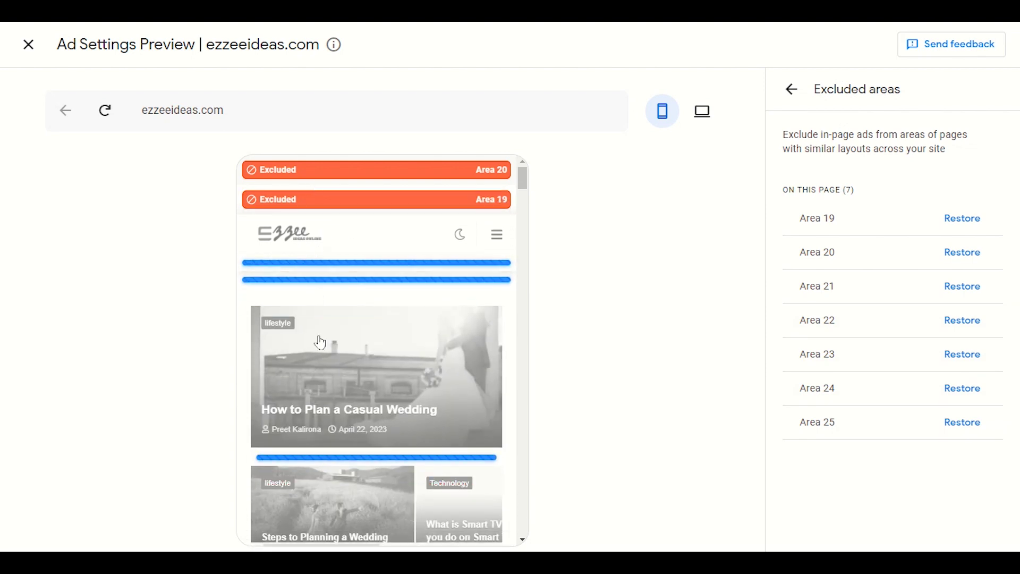
pyautogui.scroll(-10, 324, 319)
pyautogui.scroll(-3, 329, 366)
pyautogui.scroll(10, 331, 367)
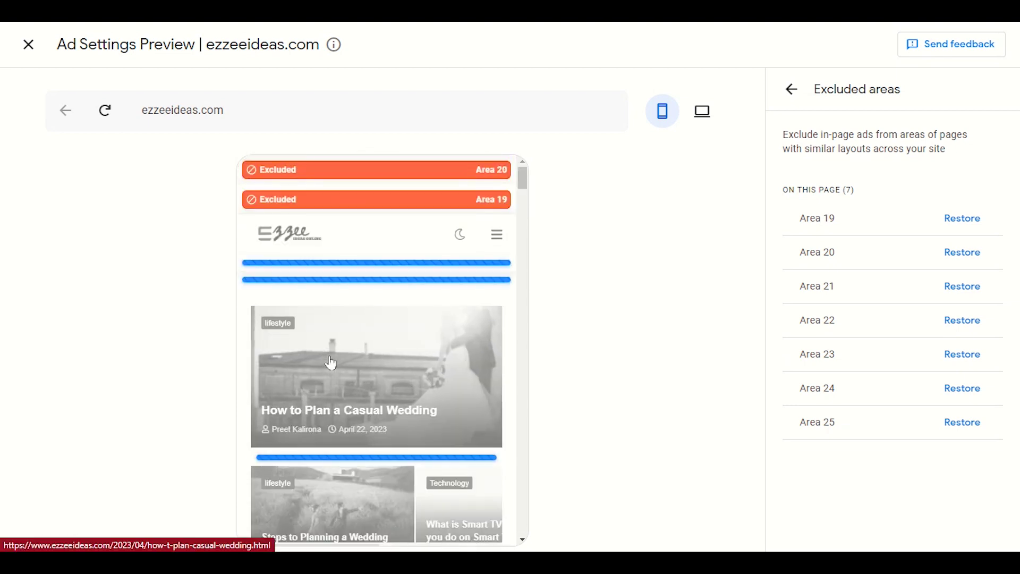
# Return to the main ad settings, view the options for applying the changes to the site, and cancel without saving
pyautogui.click(791, 90)
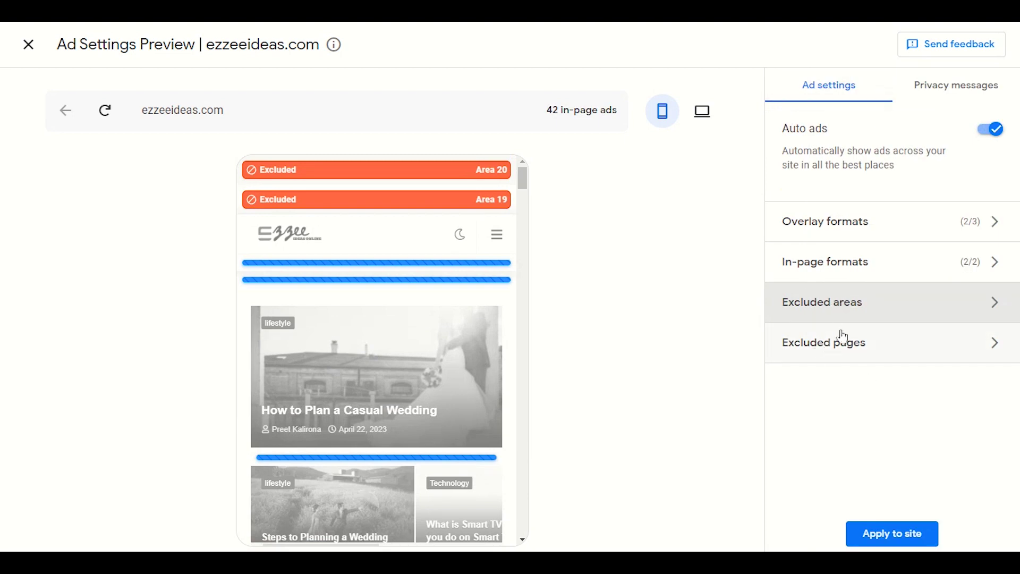
pyautogui.click(908, 538)
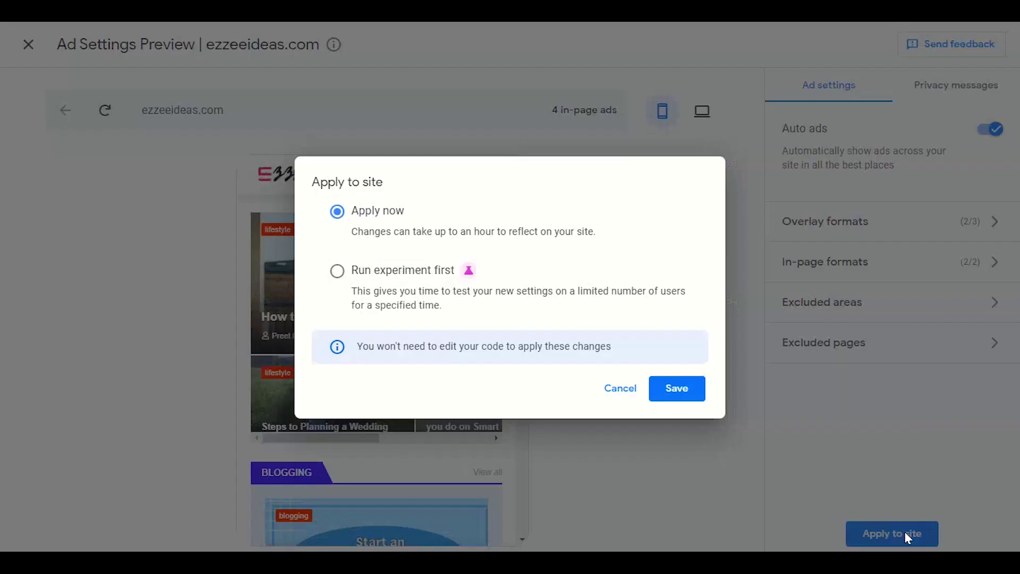
pyautogui.click(619, 388)
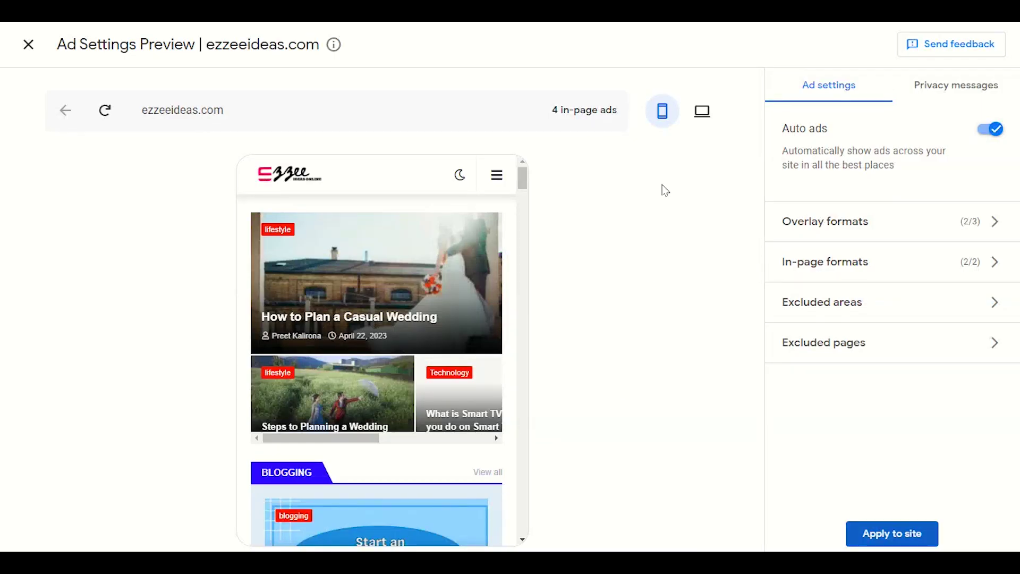
# Switch to the desktop preview and examine the in-page ads below the featured articles and in the sidebar down to the Technology section
pyautogui.click(702, 112)
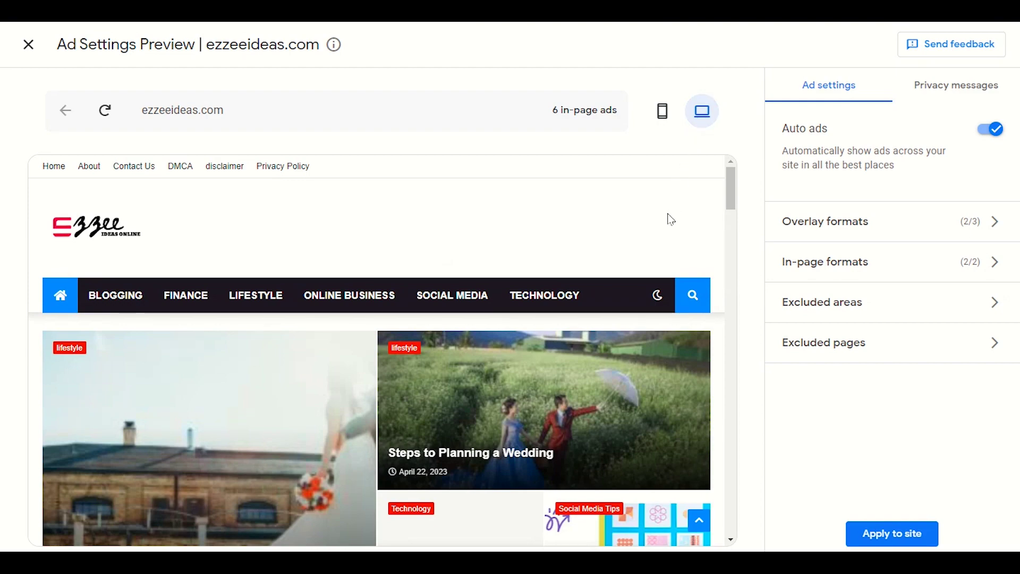
pyautogui.scroll(-6, 671, 219)
pyautogui.scroll(-4, 447, 372)
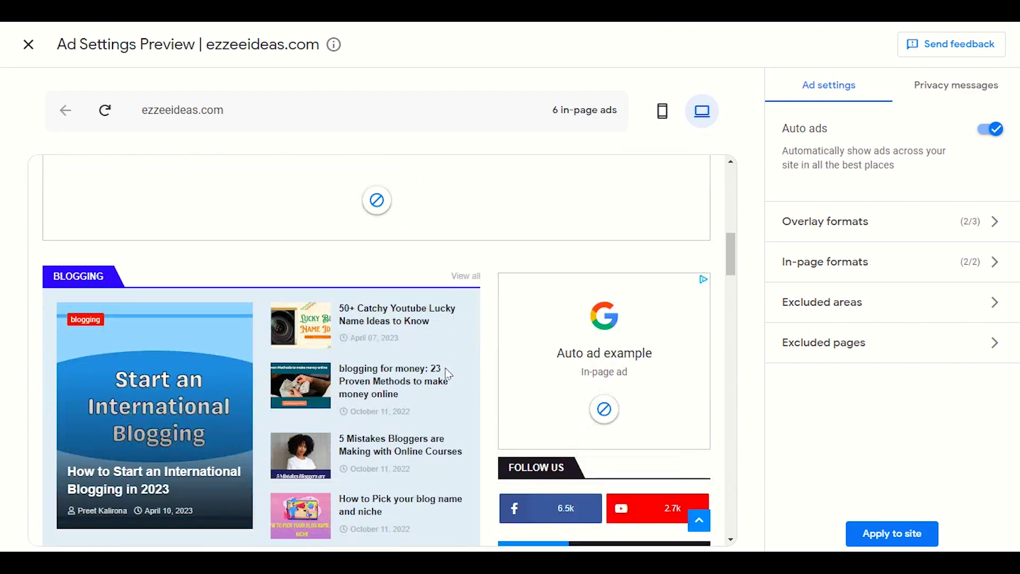
pyautogui.scroll(3, 407, 303)
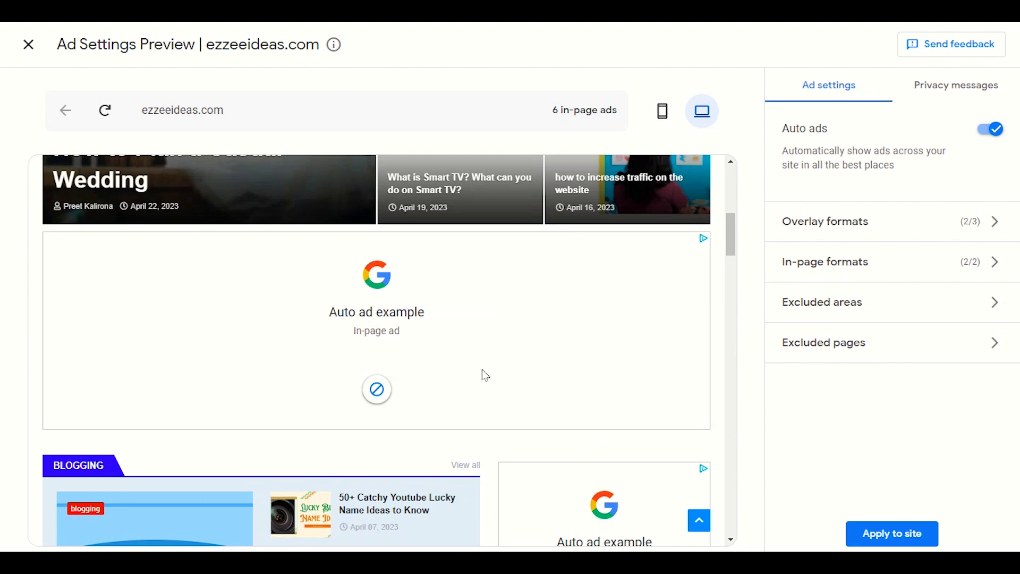
pyautogui.scroll(-1, 377, 335)
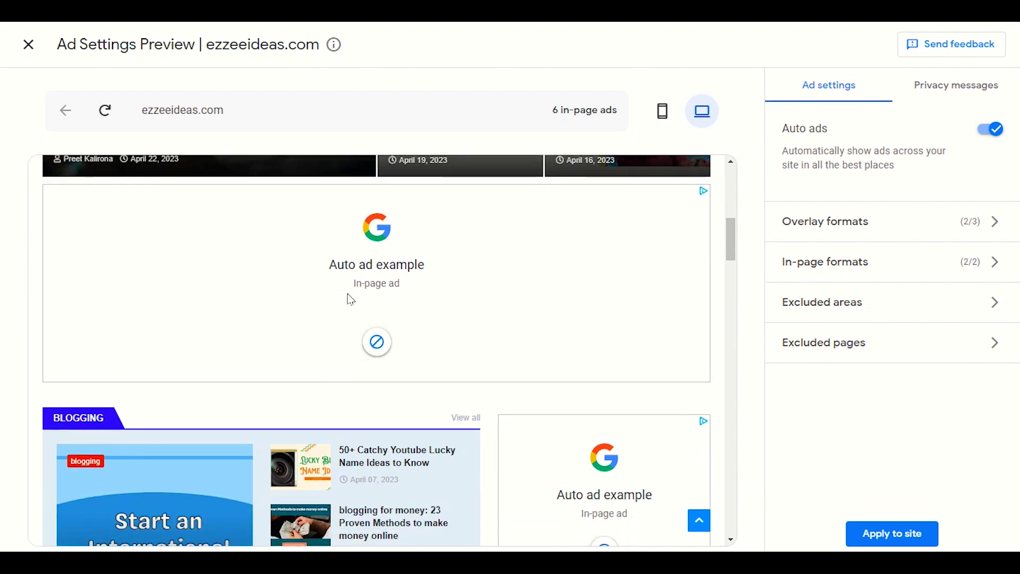
pyautogui.scroll(2, 294, 370)
pyautogui.scroll(-2, 236, 355)
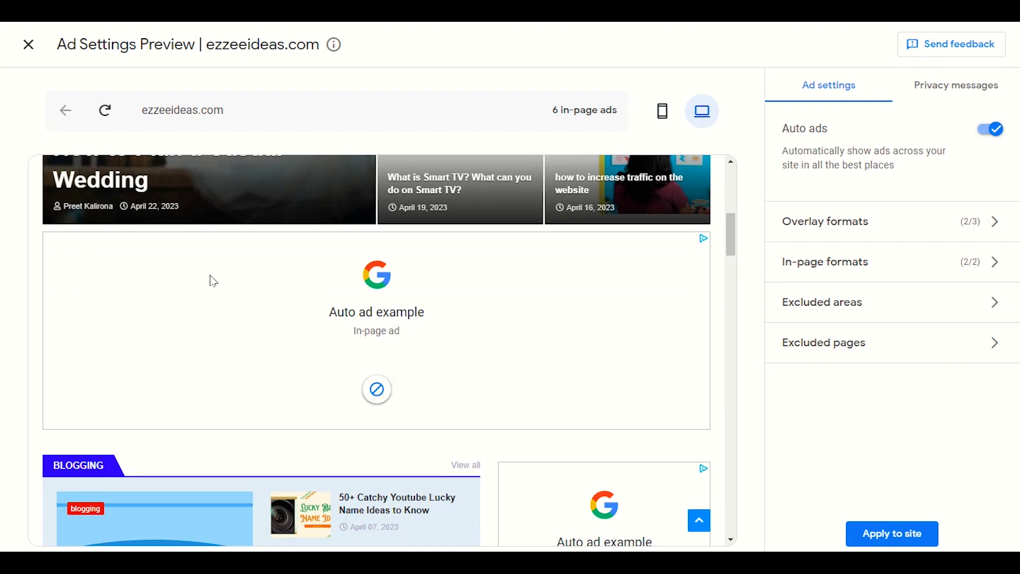
pyautogui.scroll(5, 210, 287)
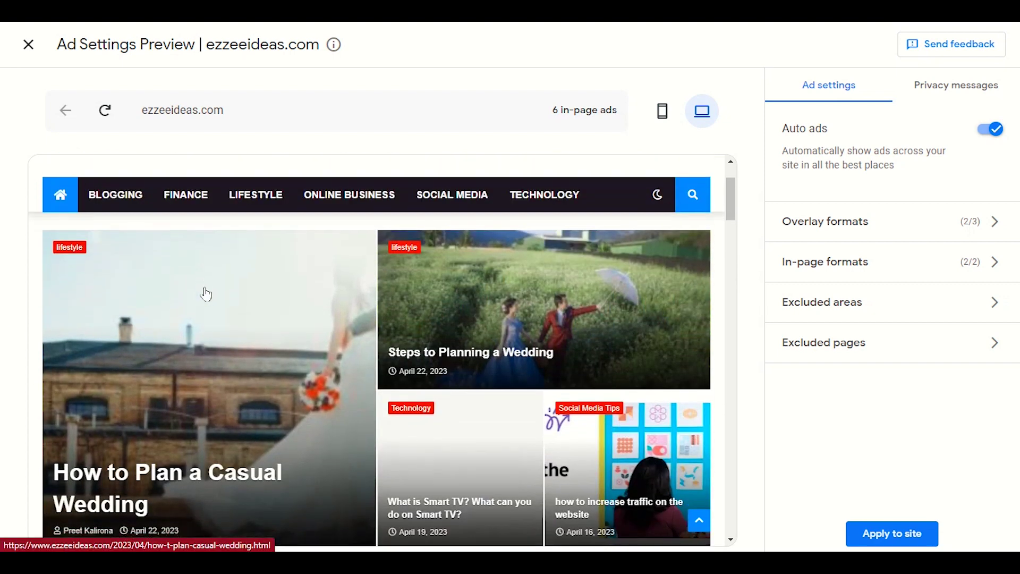
pyautogui.scroll(-7, 207, 293)
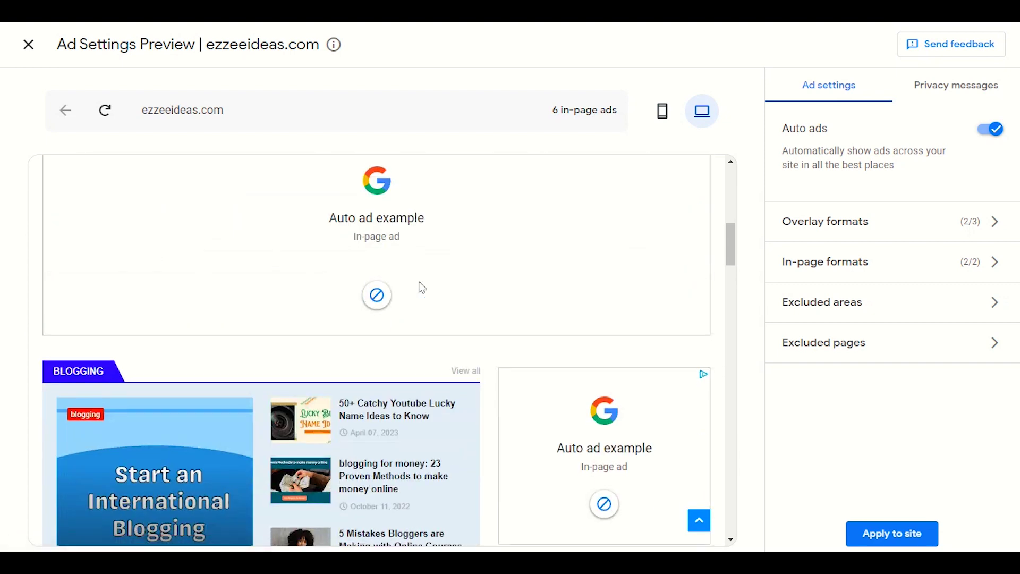
pyautogui.scroll(-3, 314, 266)
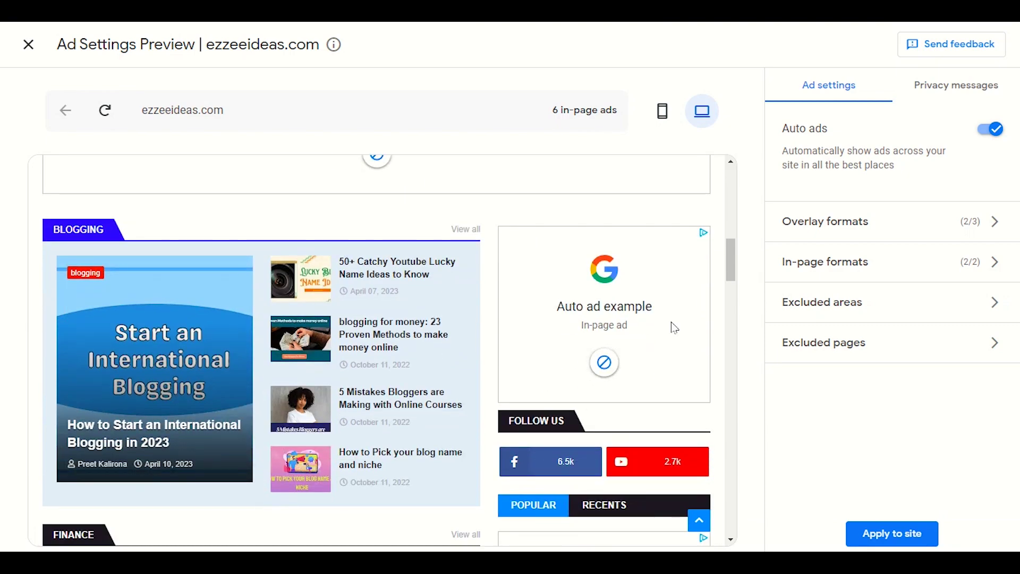
pyautogui.scroll(-8, 612, 387)
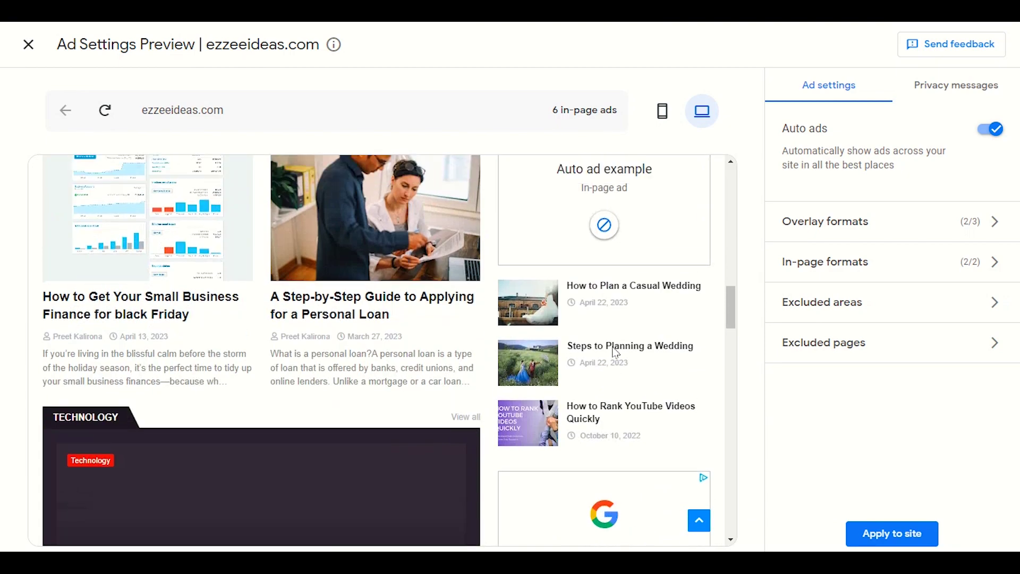
# Exclude in-page ads from the areas directly above and below the first article in the Popular sidebar list
pyautogui.scroll(4, 615, 352)
pyautogui.scroll(-4, 571, 336)
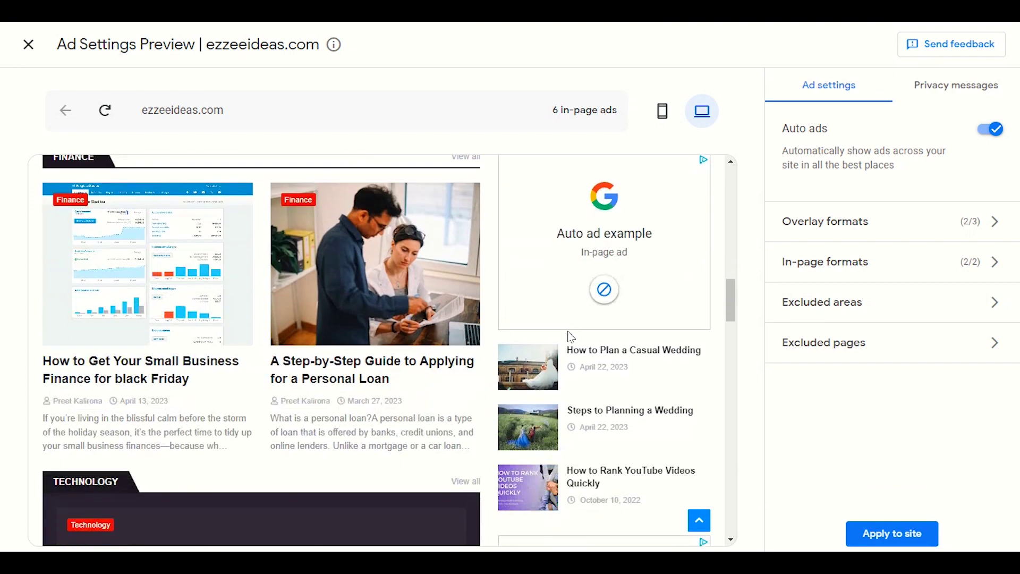
pyautogui.scroll(10, 570, 336)
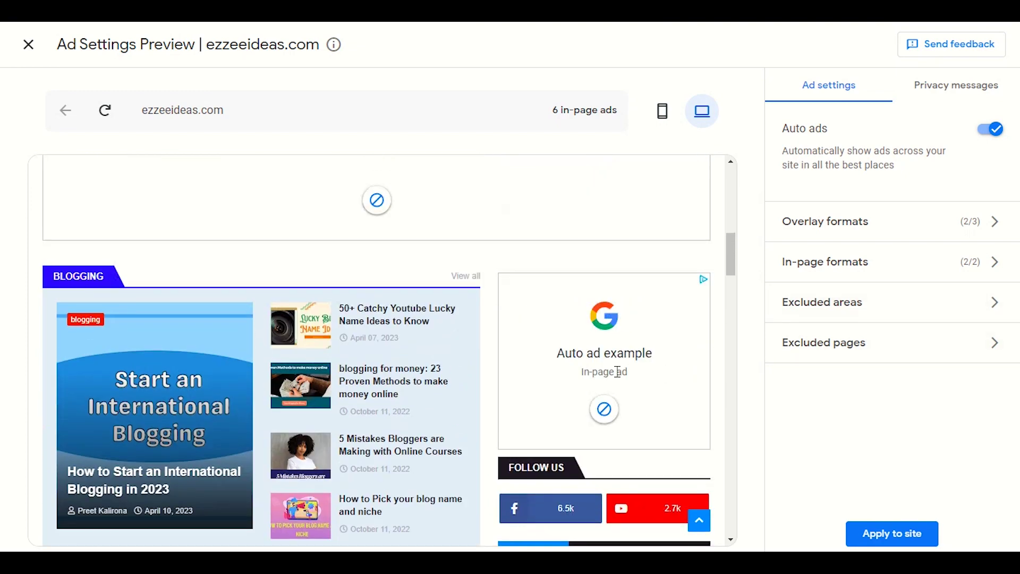
pyautogui.scroll(-8, 618, 372)
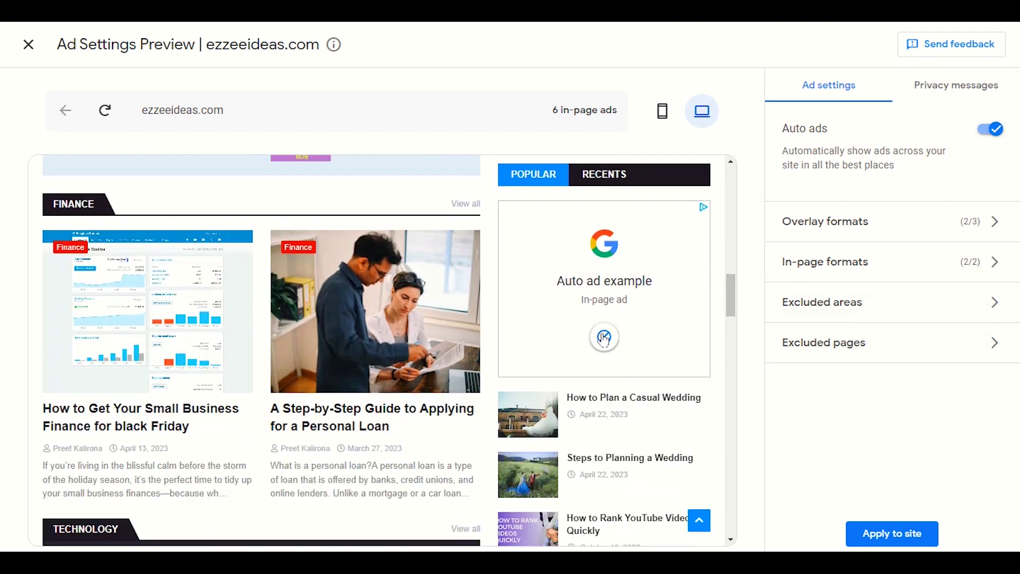
pyautogui.click(605, 339)
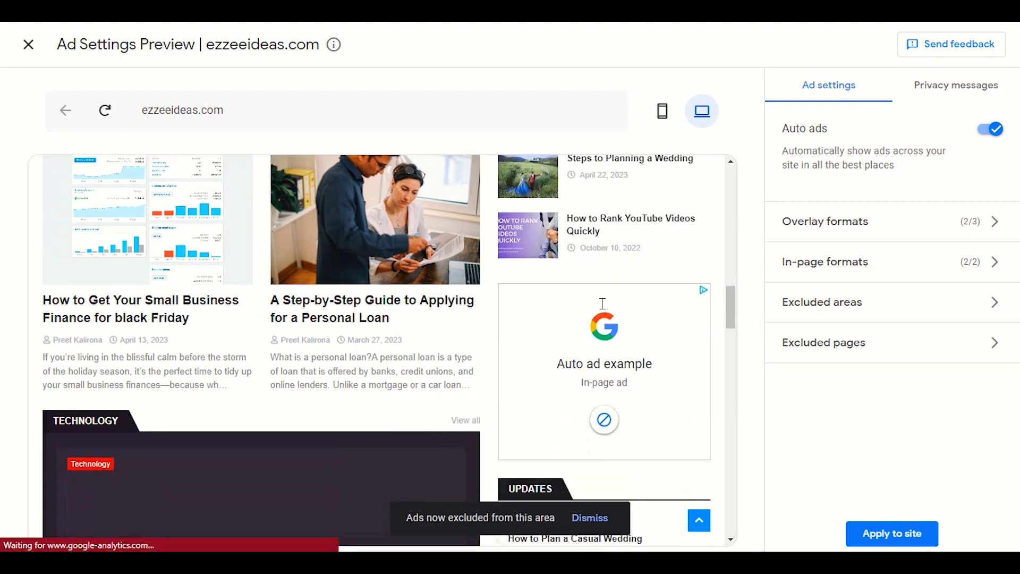
pyautogui.scroll(2, 604, 311)
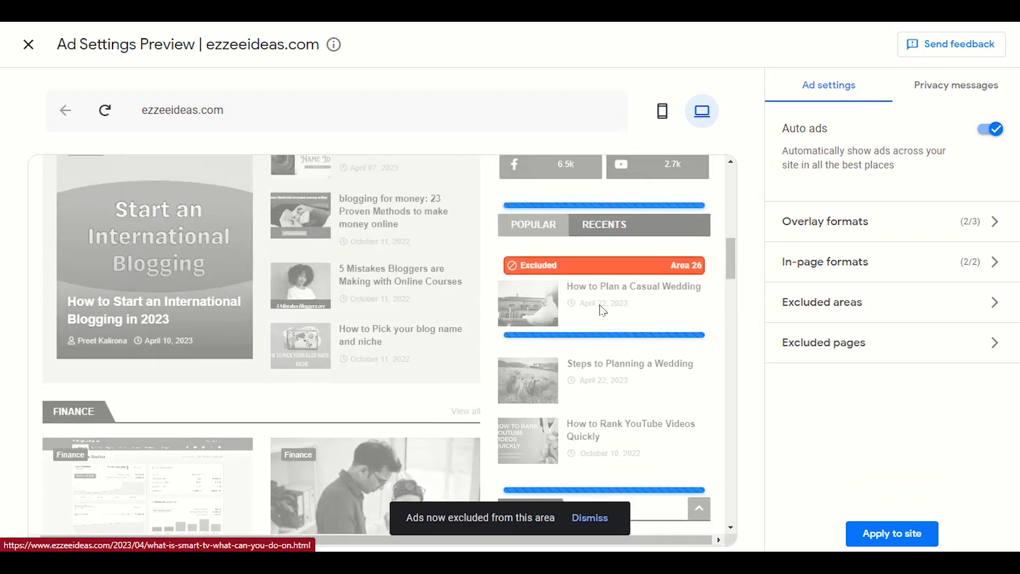
pyautogui.moveTo(594, 349)
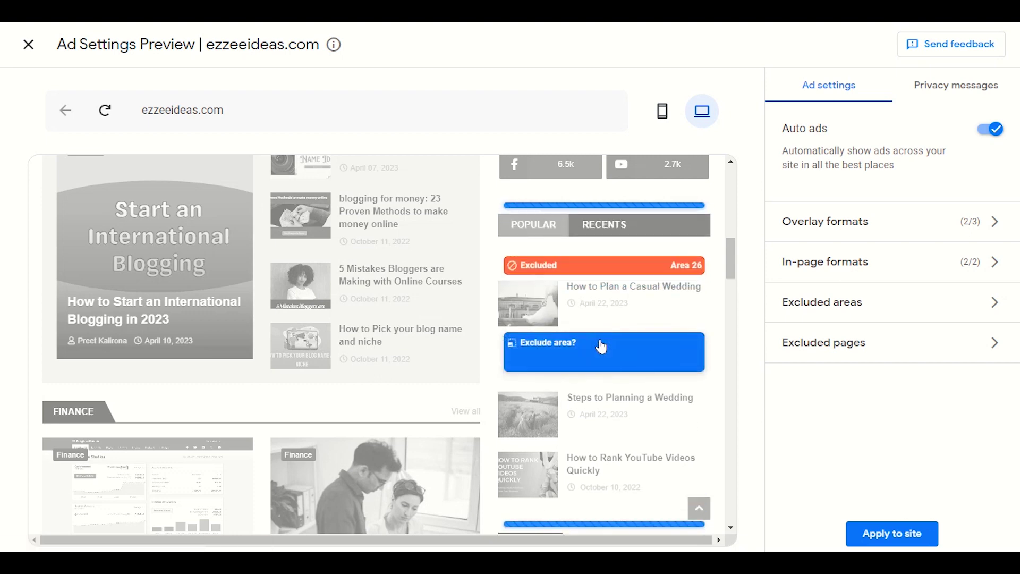
pyautogui.click(602, 347)
# Exclude in-page ads from the sidebar area between the Featured Post and the Categories list
pyautogui.scroll(-5, 621, 298)
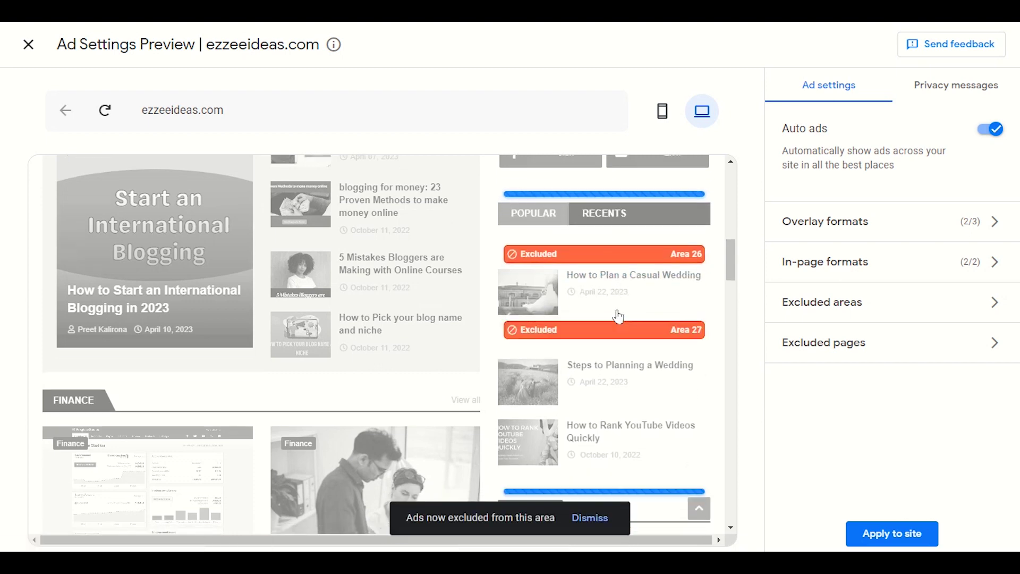
pyautogui.scroll(-4, 620, 407)
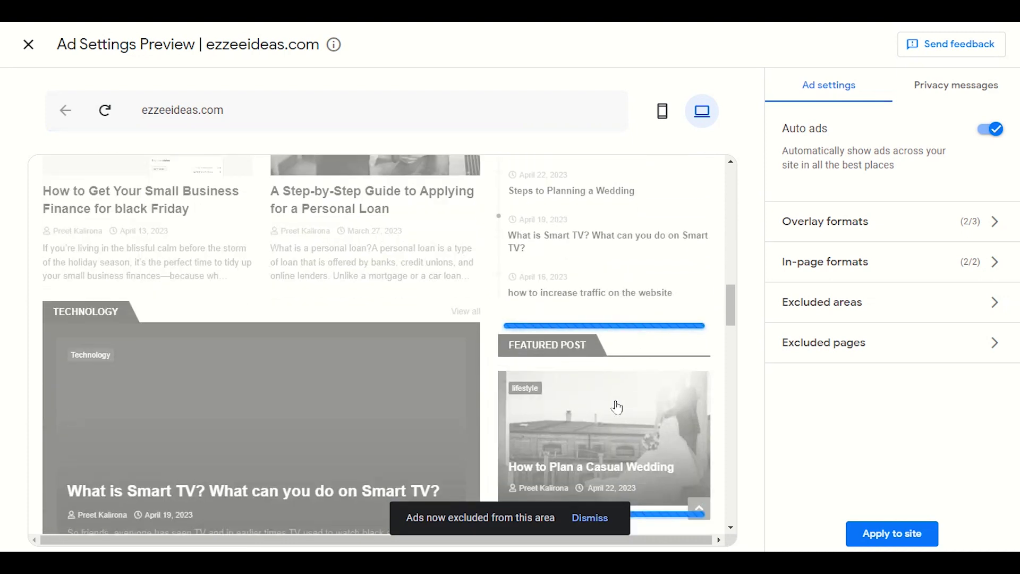
pyautogui.moveTo(619, 326)
pyautogui.scroll(-5, 617, 327)
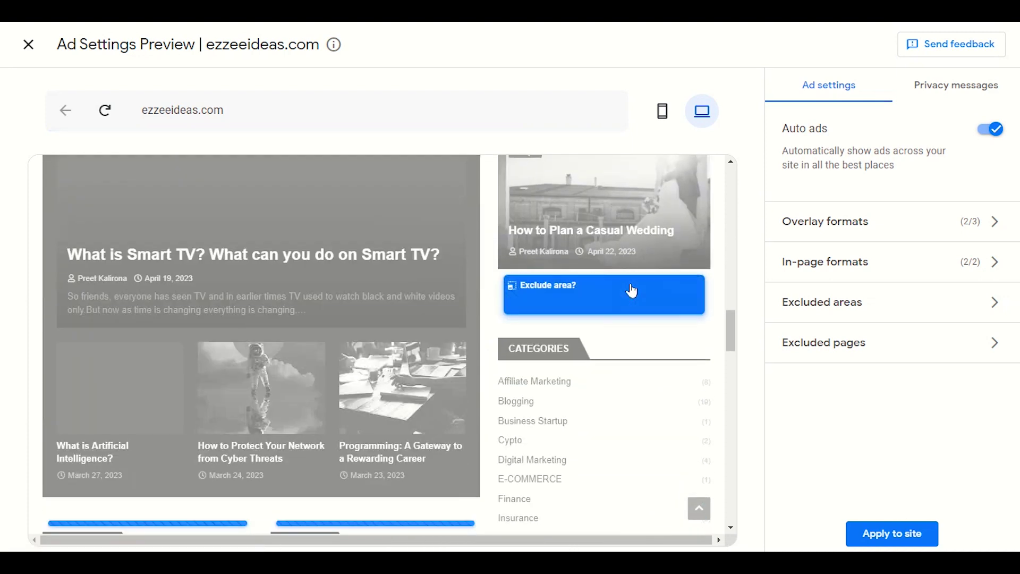
pyautogui.click(632, 307)
# Exclude in-page ads from the footer area directly below the Most Popular, Latest and Tips and Ideas columns
pyautogui.scroll(-8, 631, 323)
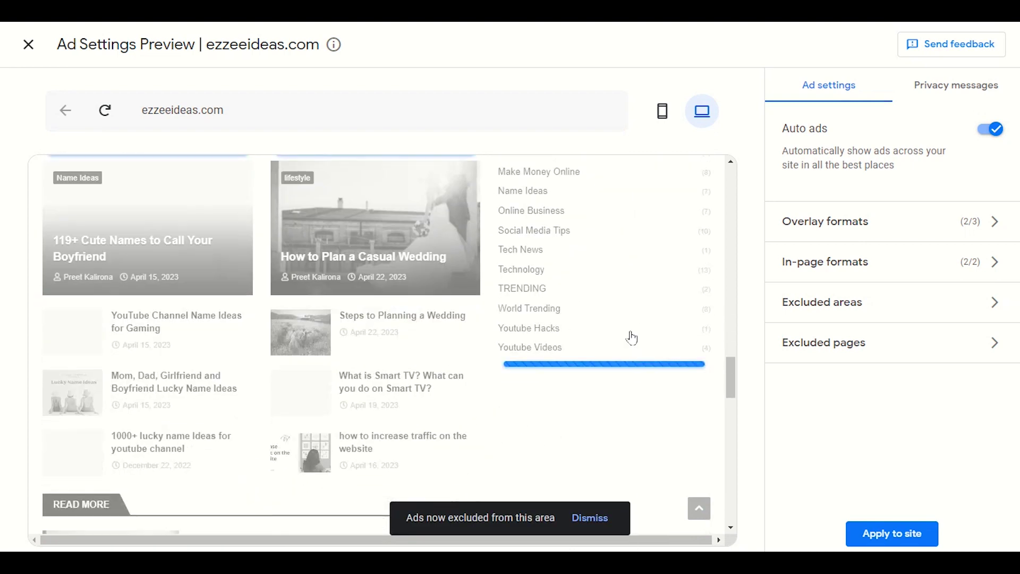
pyautogui.scroll(-10, 632, 338)
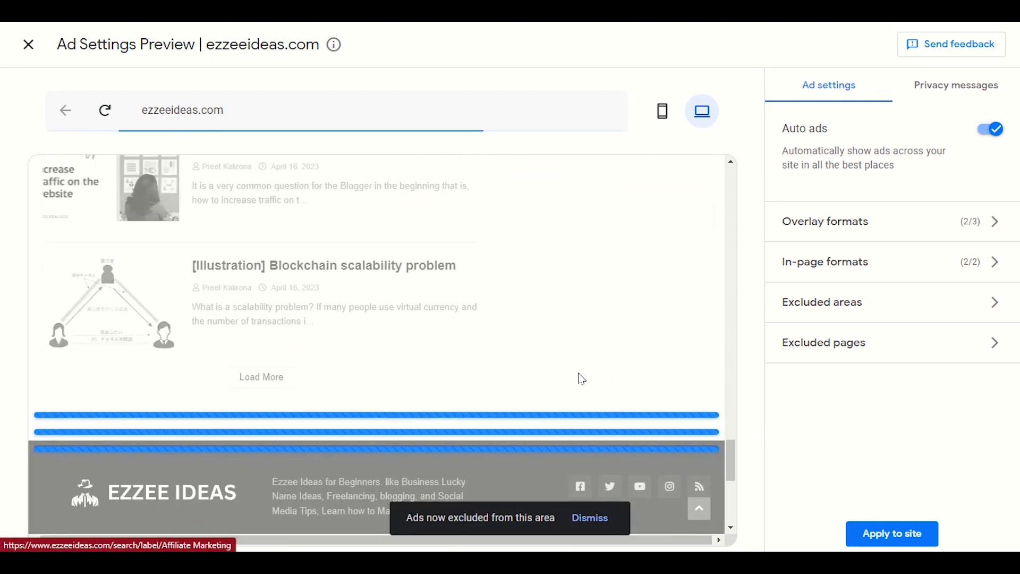
pyautogui.scroll(-2, 397, 355)
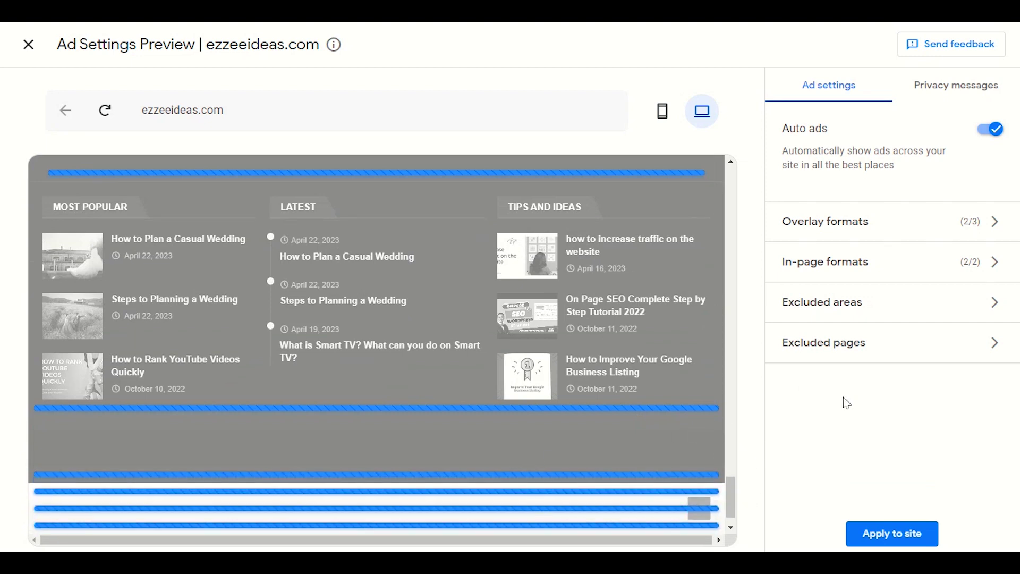
pyautogui.click(363, 433)
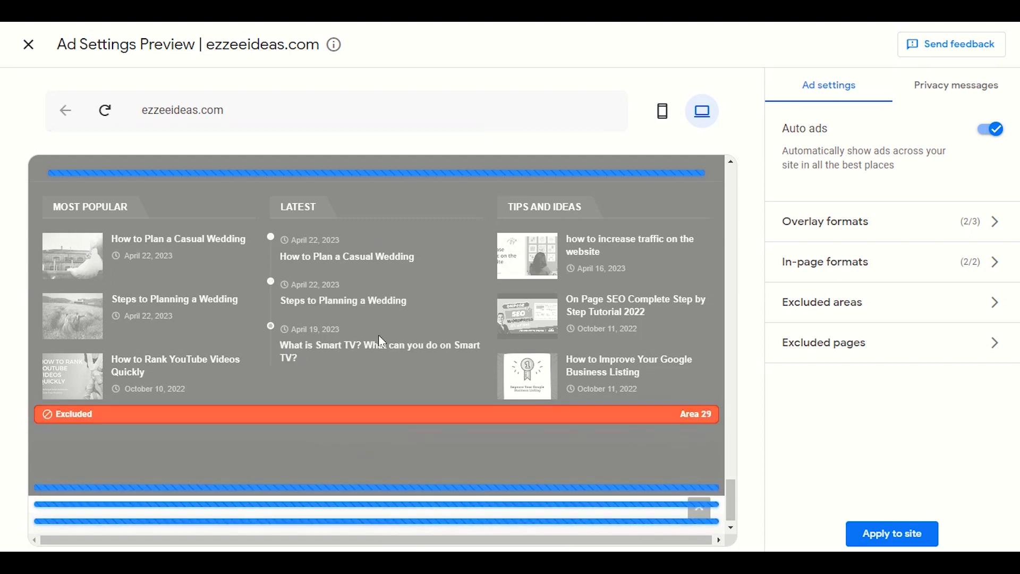
# Turn on anchor ads in the overlay formats and check the upper part of the homepage in the desktop preview
pyautogui.scroll(4, 404, 343)
pyautogui.scroll(20, 410, 348)
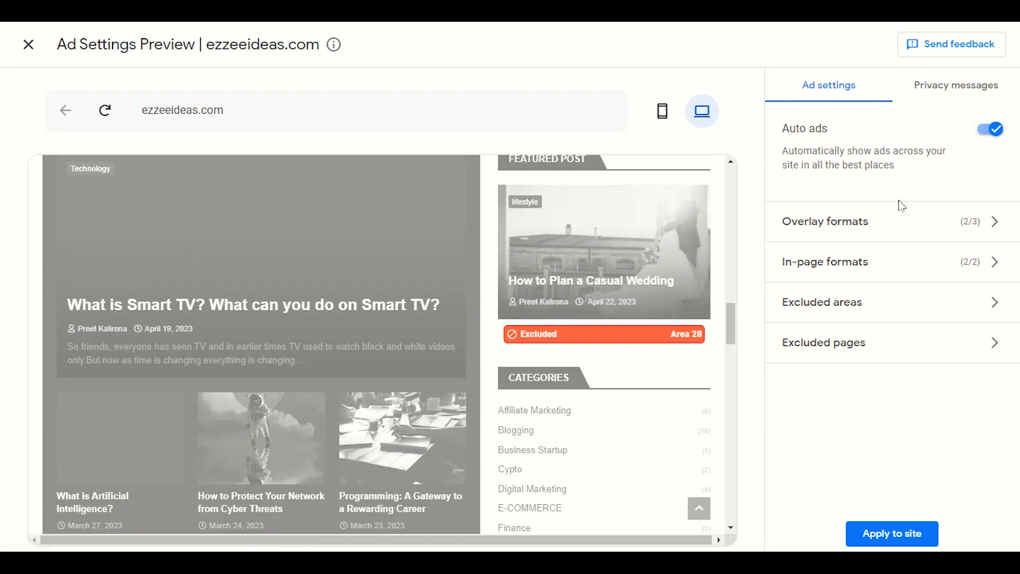
pyautogui.click(906, 238)
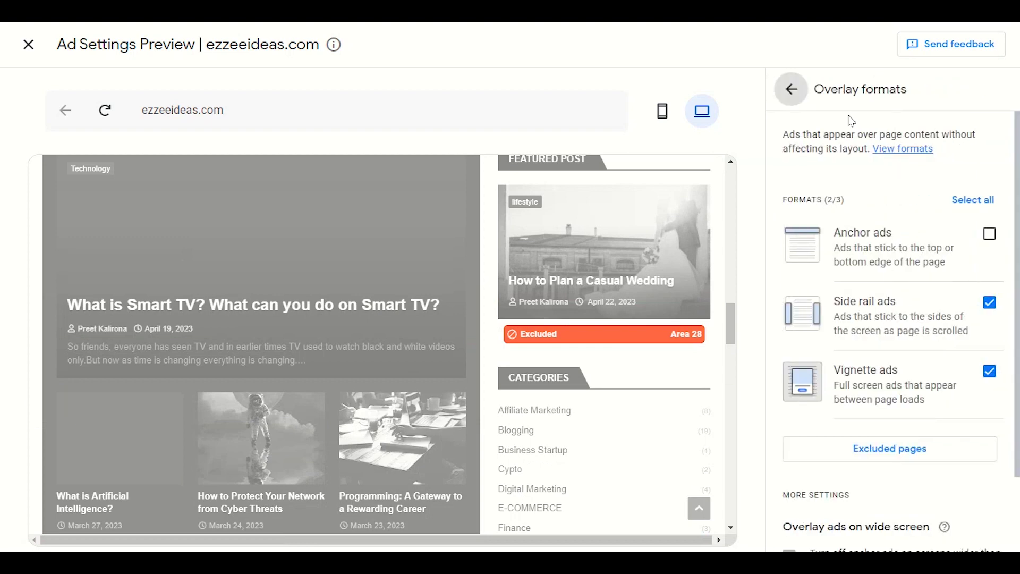
pyautogui.scroll(10, 635, 363)
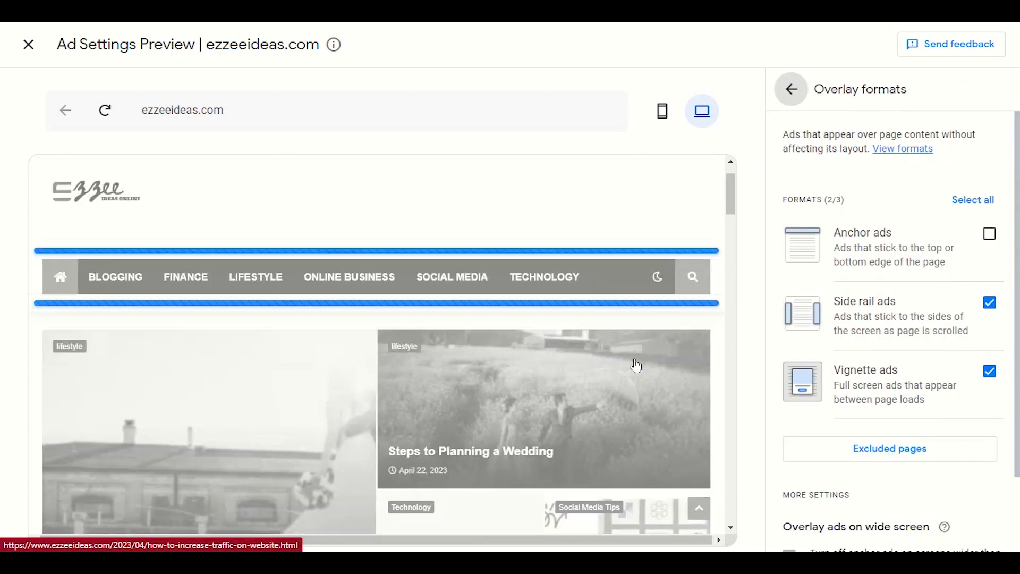
pyautogui.click(992, 245)
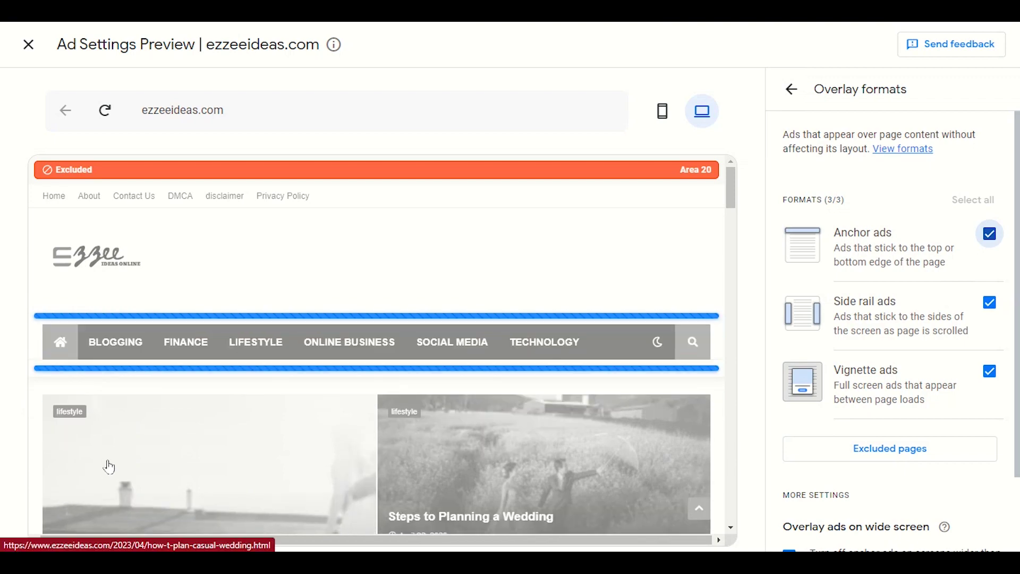
pyautogui.scroll(-4, 165, 464)
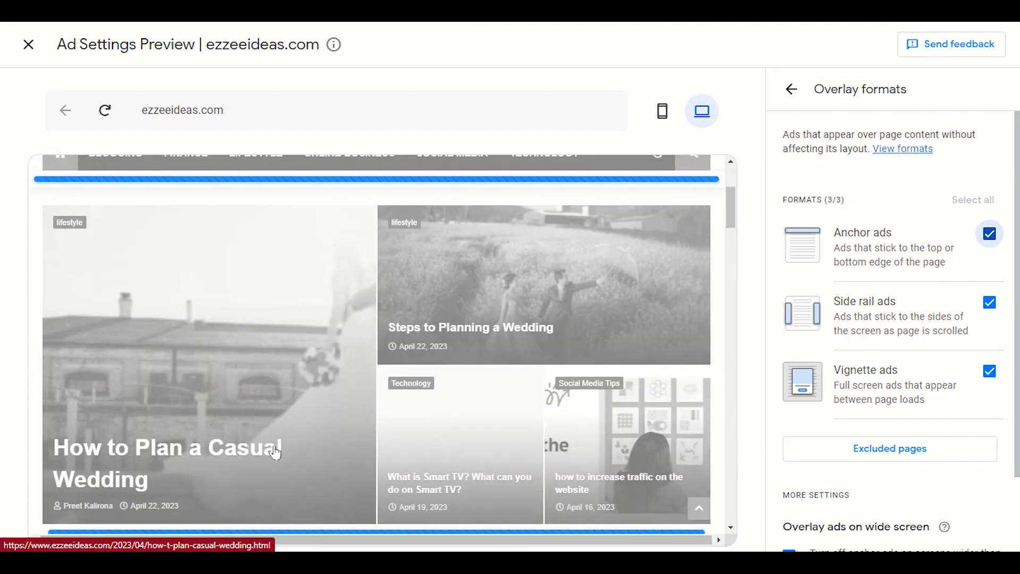
pyautogui.scroll(-2, 612, 382)
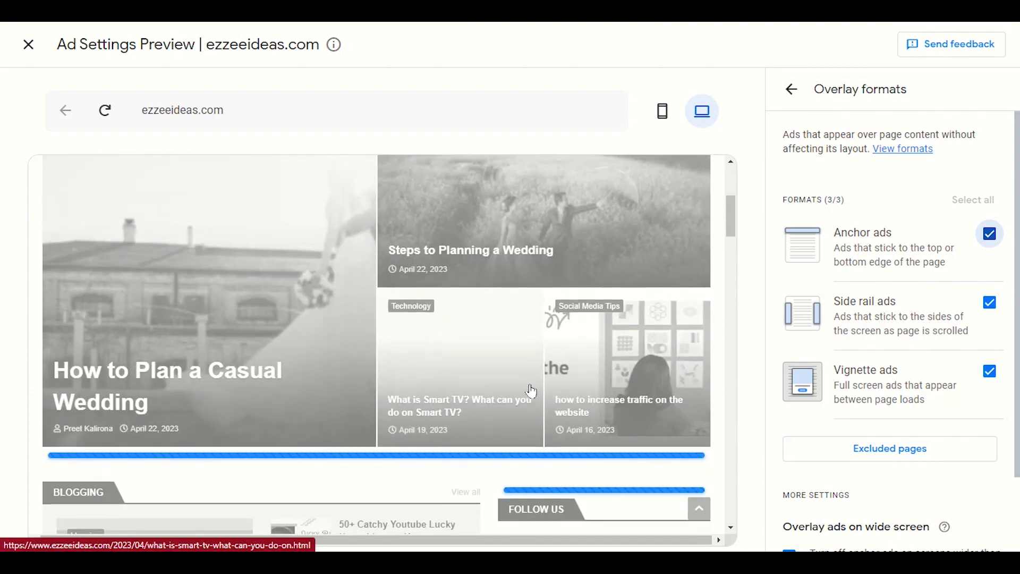
pyautogui.scroll(5, 531, 391)
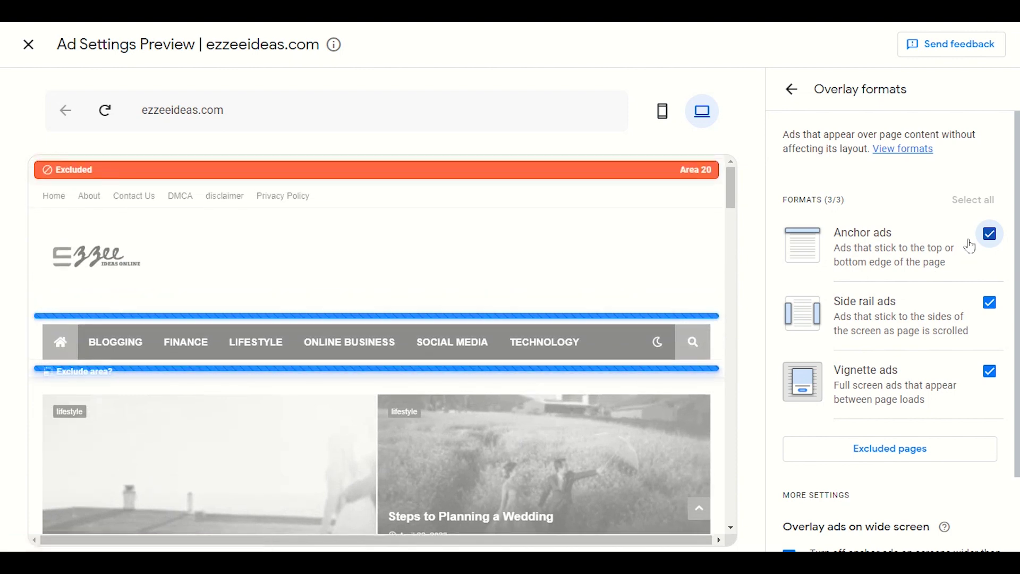
# Switch anchor ads off and back on, and do the same with side rail ads
pyautogui.click(994, 242)
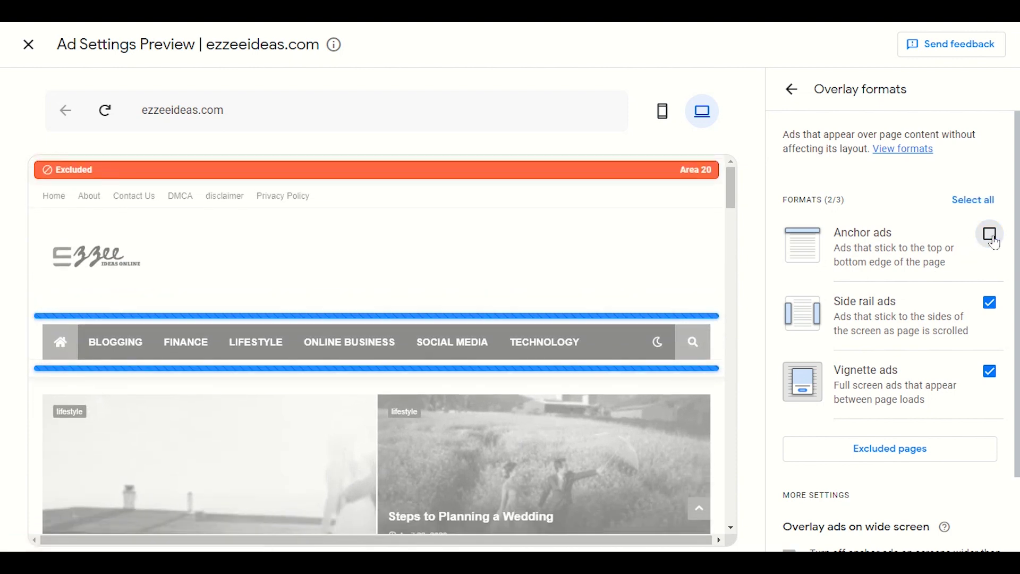
pyautogui.click(994, 242)
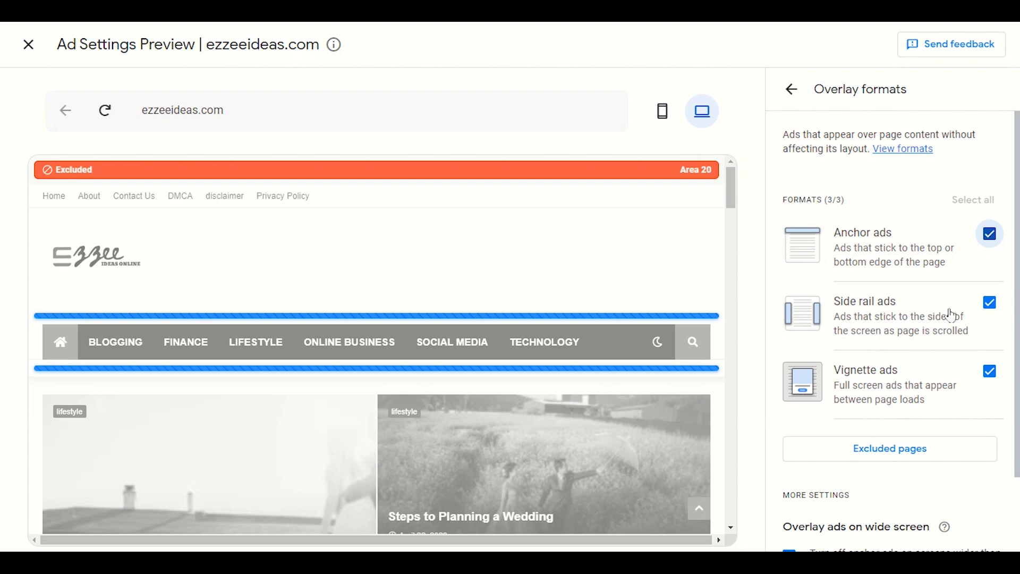
pyautogui.click(989, 310)
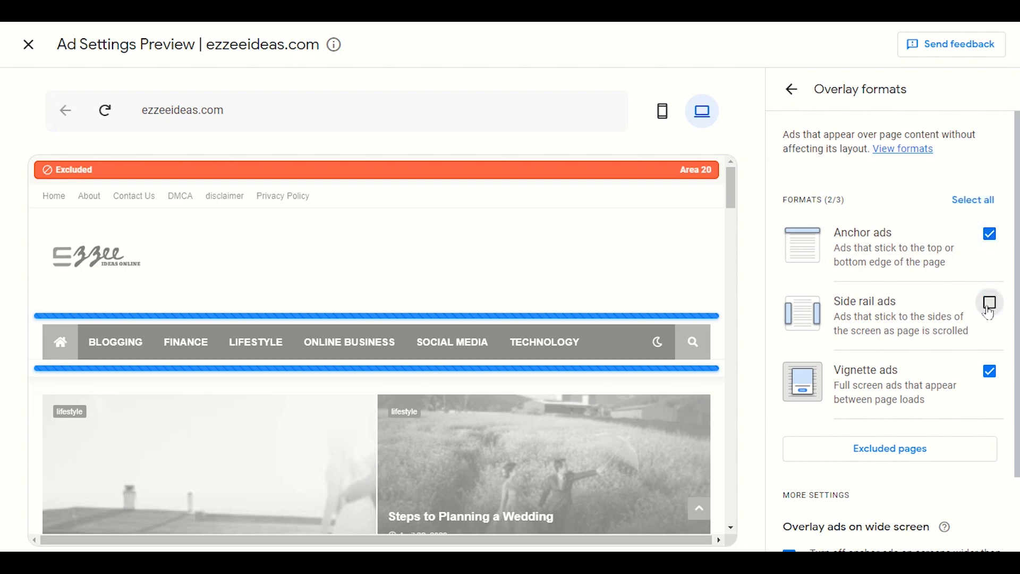
pyautogui.click(989, 312)
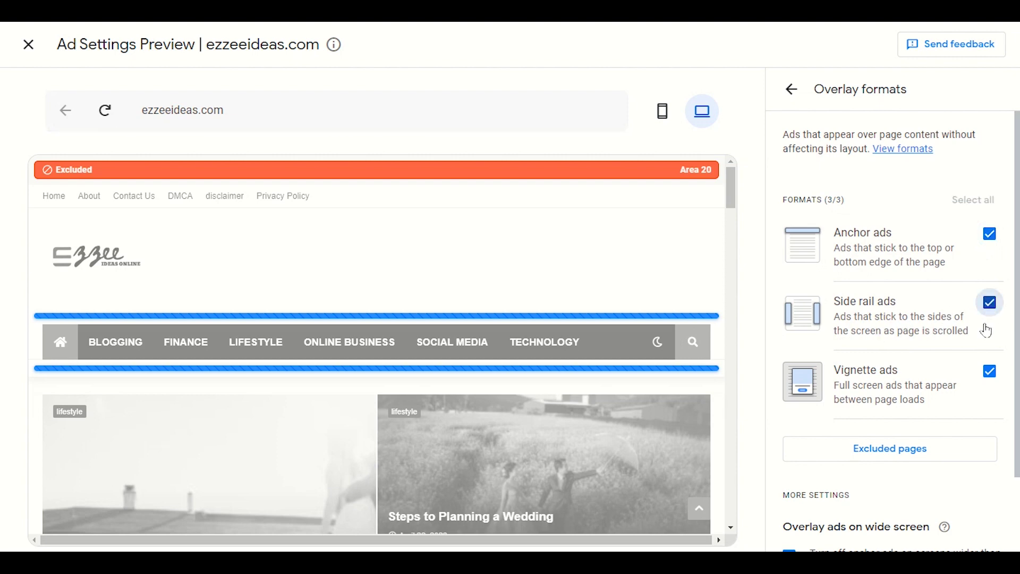
# Switch to the live ezzeeideas.com homepage and examine both side margins and the ad placements from the header down to the Technology section
pyautogui.scroll(-3, 608, 348)
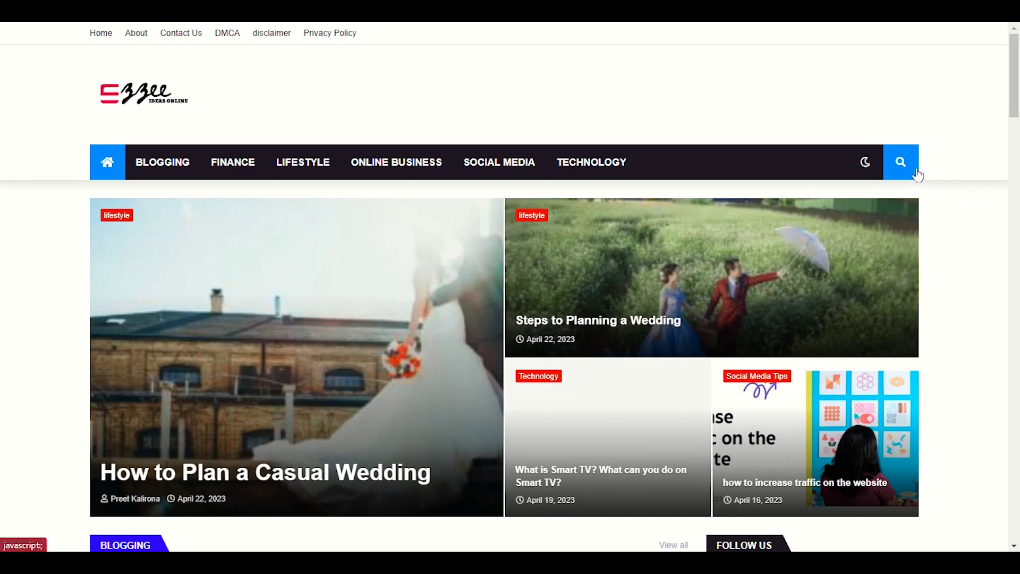
pyautogui.scroll(-5, 42, 266)
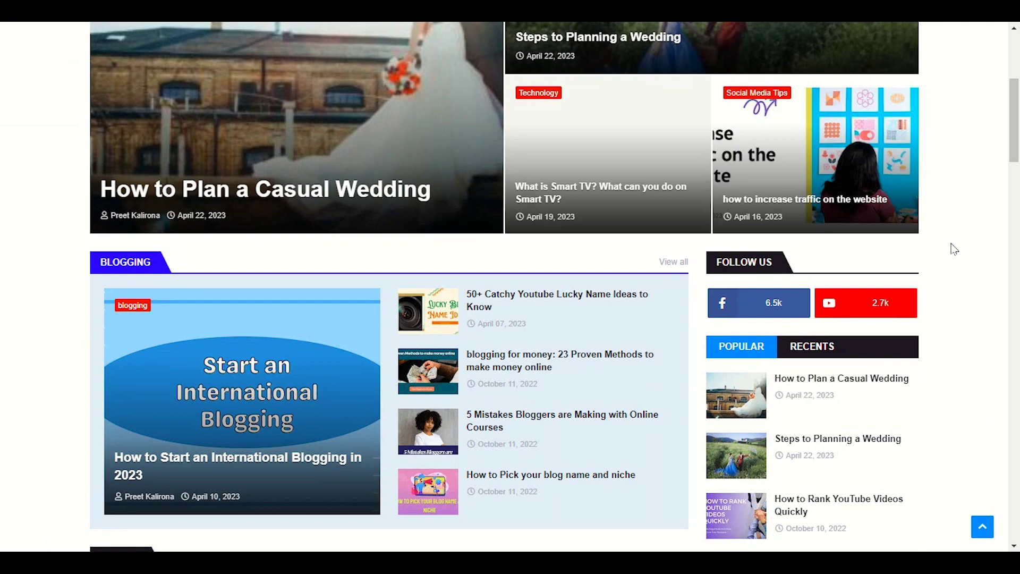
pyautogui.scroll(5, 954, 249)
pyautogui.scroll(-10, 955, 249)
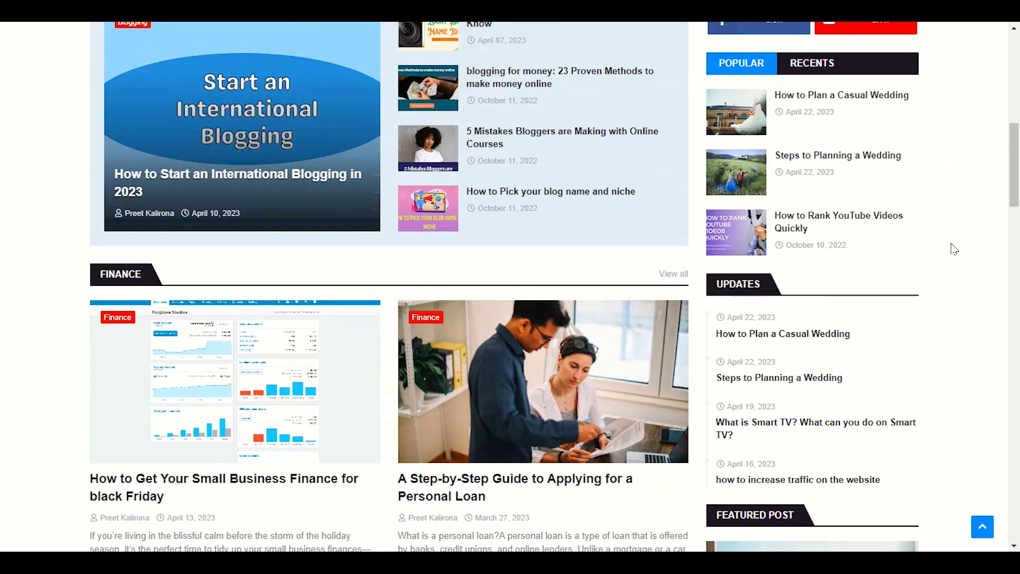
pyautogui.scroll(10, 955, 249)
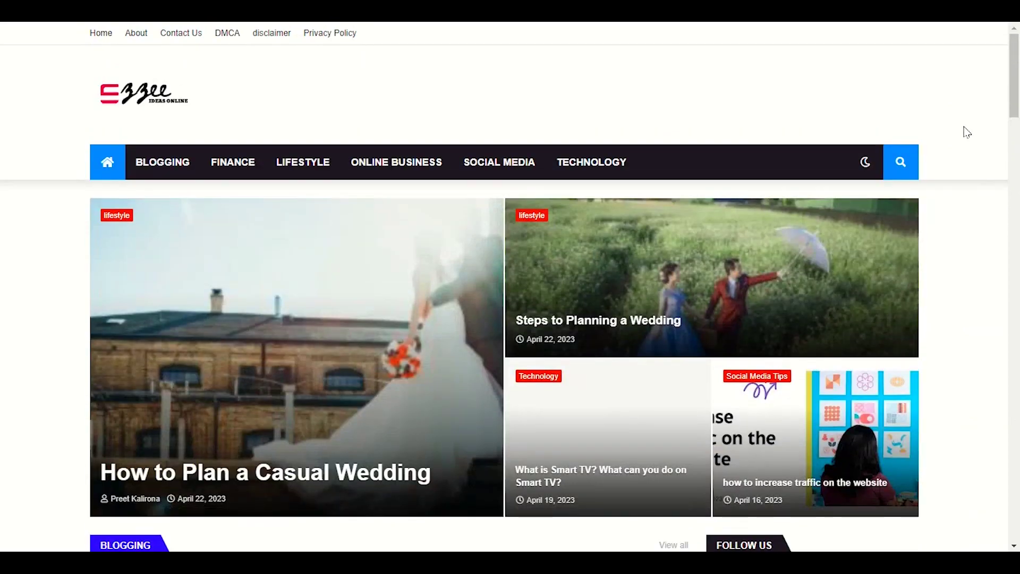
pyautogui.scroll(-8, 963, 205)
pyautogui.scroll(8, 964, 222)
pyautogui.scroll(-3, 959, 134)
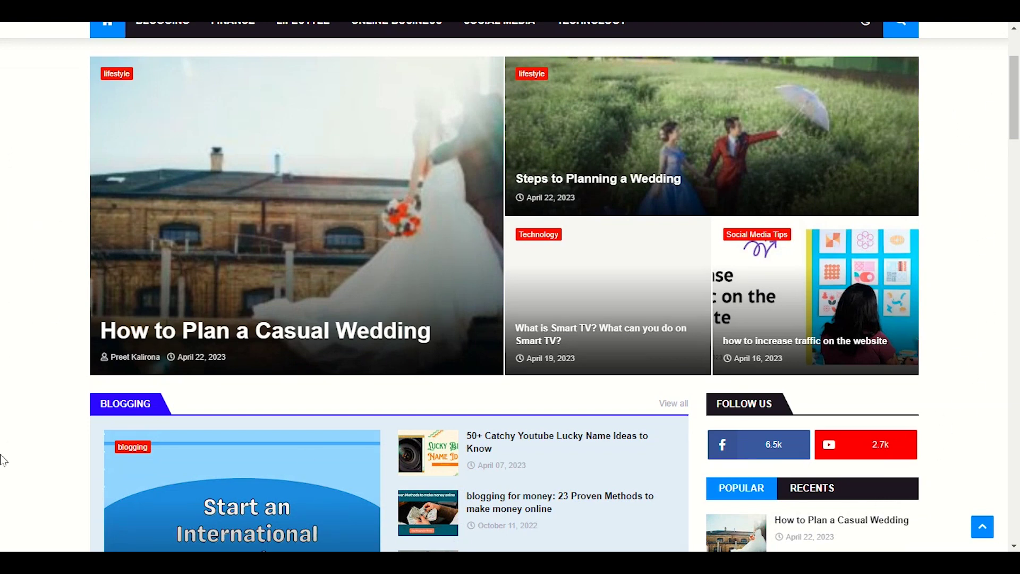
pyautogui.scroll(-8, 30, 204)
pyautogui.scroll(5, 34, 211)
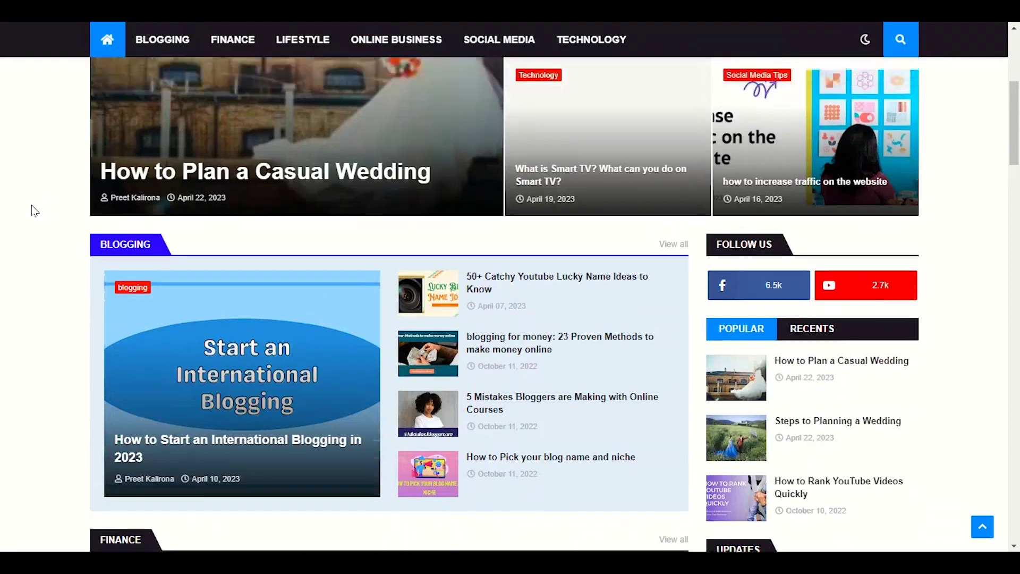
pyautogui.scroll(6, 32, 212)
pyautogui.scroll(-1, 48, 186)
pyautogui.scroll(-5, 984, 281)
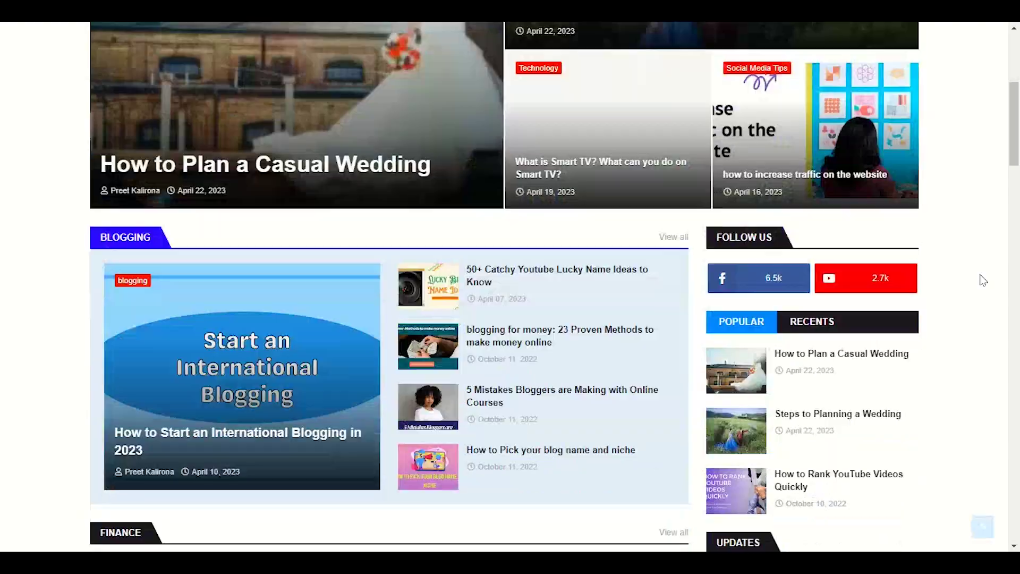
pyautogui.scroll(-9, 981, 278)
pyautogui.scroll(10, 981, 277)
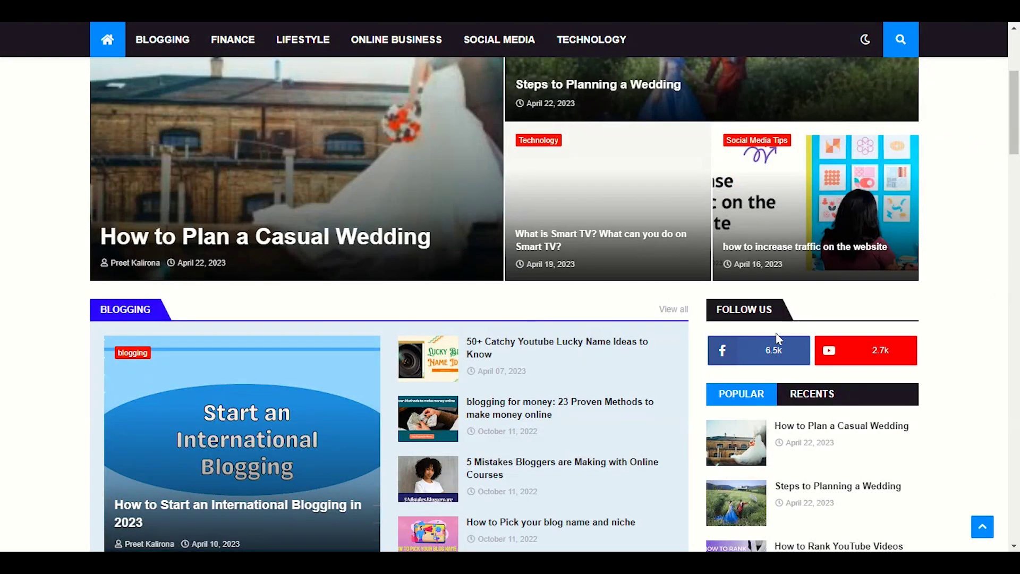
pyautogui.scroll(-15, 777, 334)
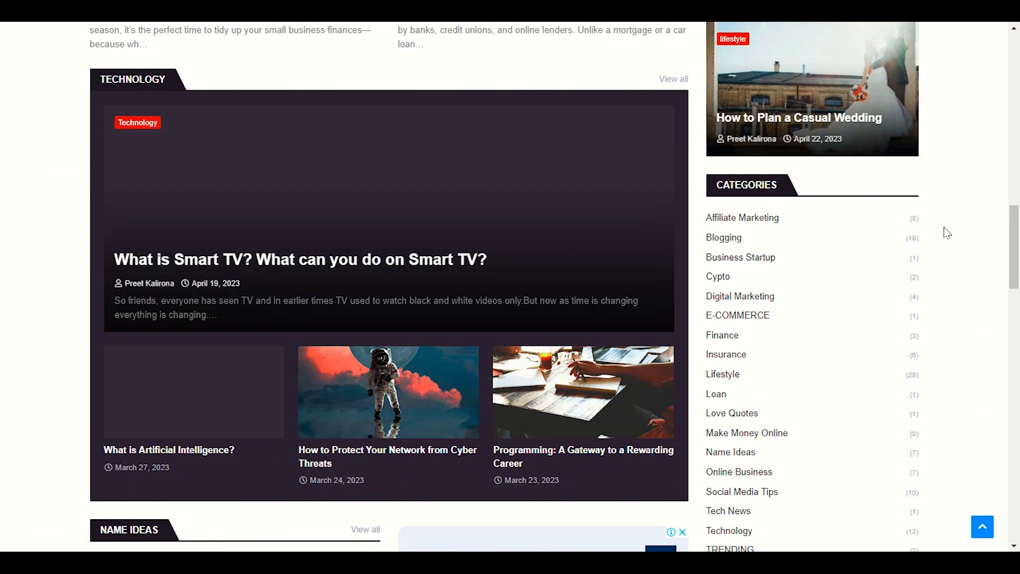
pyautogui.scroll(10, 903, 329)
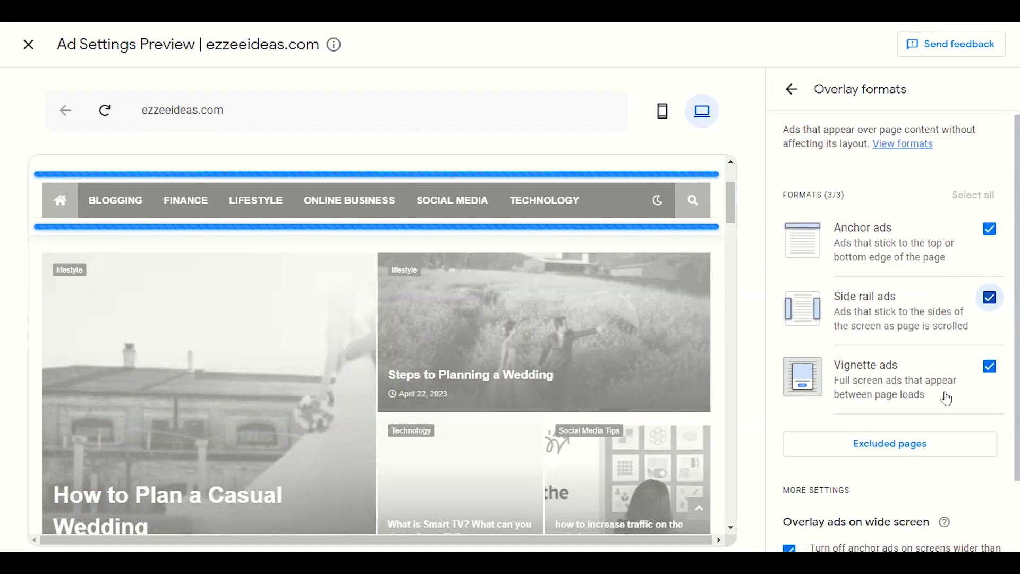
# Review the overlay formats and their wide-screen options, and check the desktop preview from the header to the Blogging section
pyautogui.scroll(-2, 948, 394)
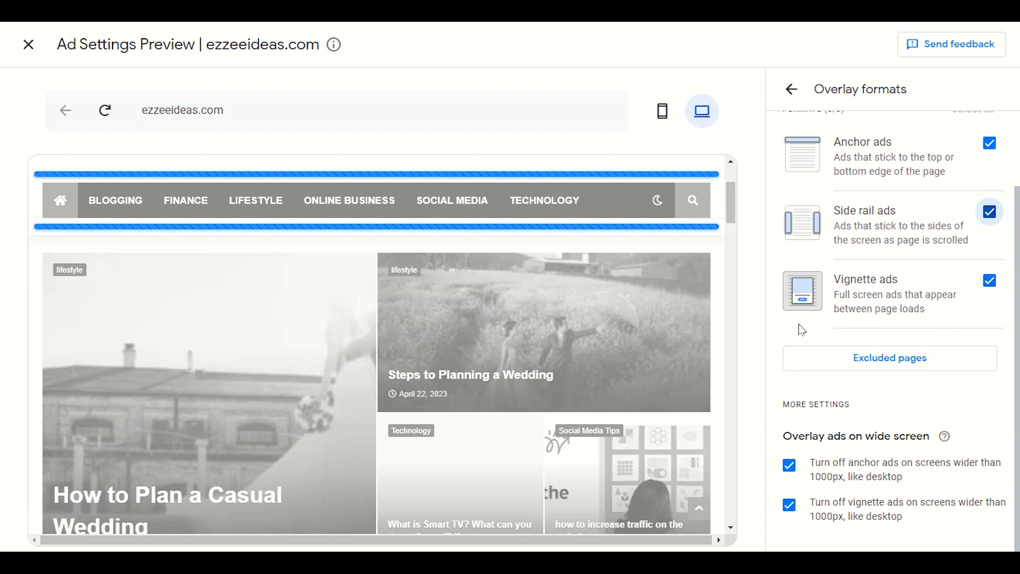
pyautogui.scroll(-8, 524, 372)
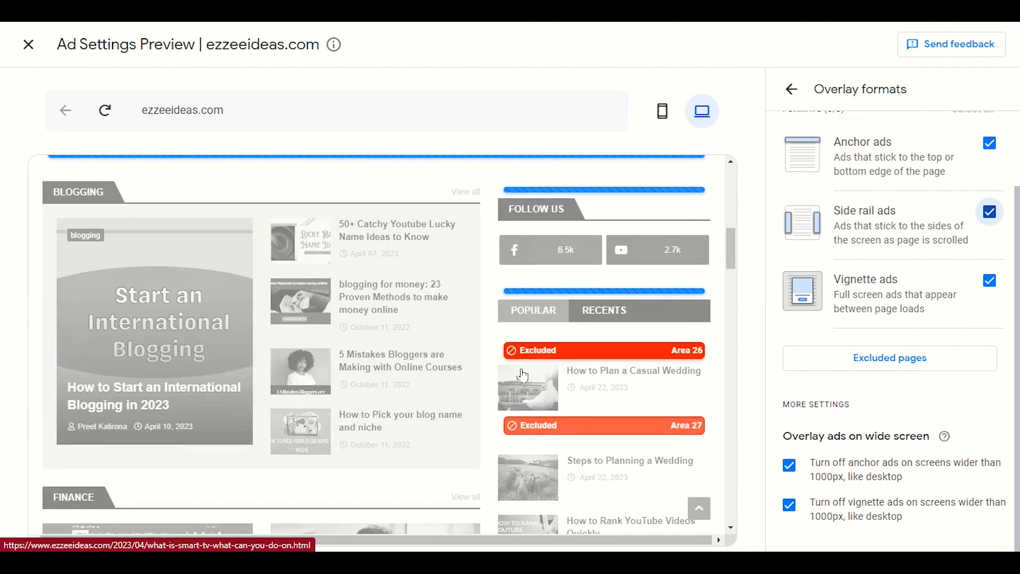
pyautogui.scroll(10, 525, 373)
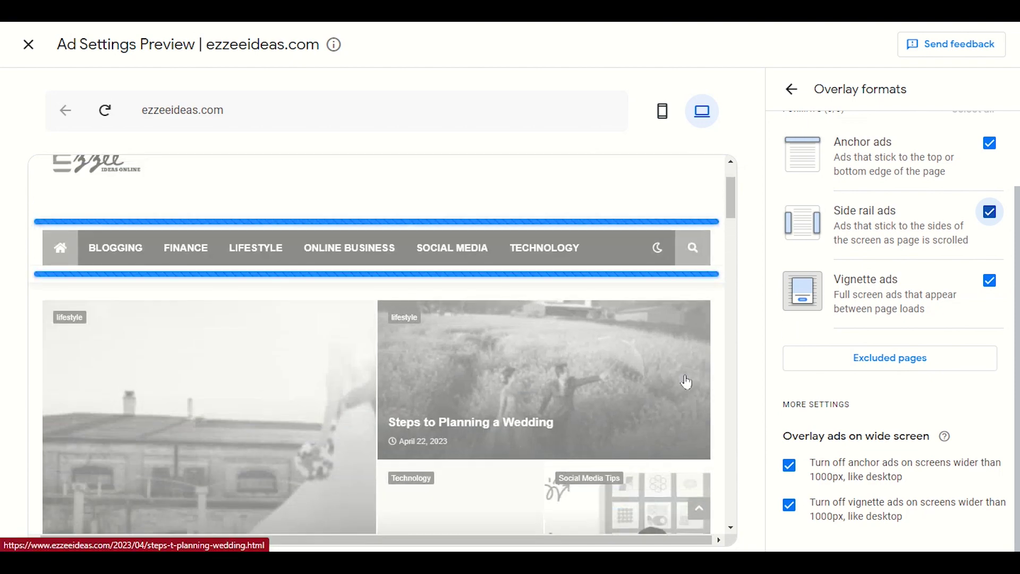
pyautogui.scroll(2, 911, 313)
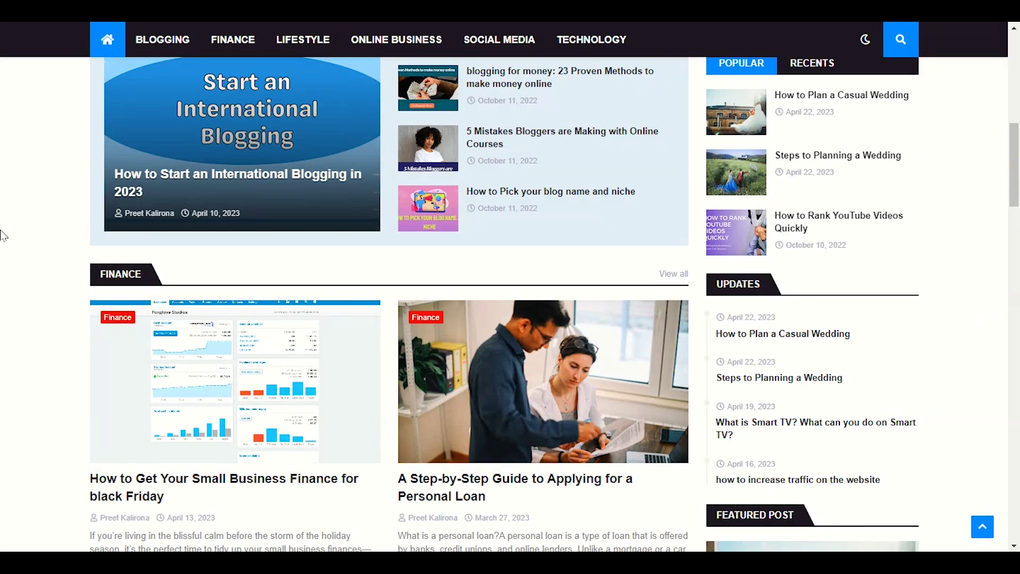
# Switch to the live homepage, open the "How to Plan a Casual Wedding" article to check for vignette ads, and return to the homepage
pyautogui.scroll(10, 1, 236)
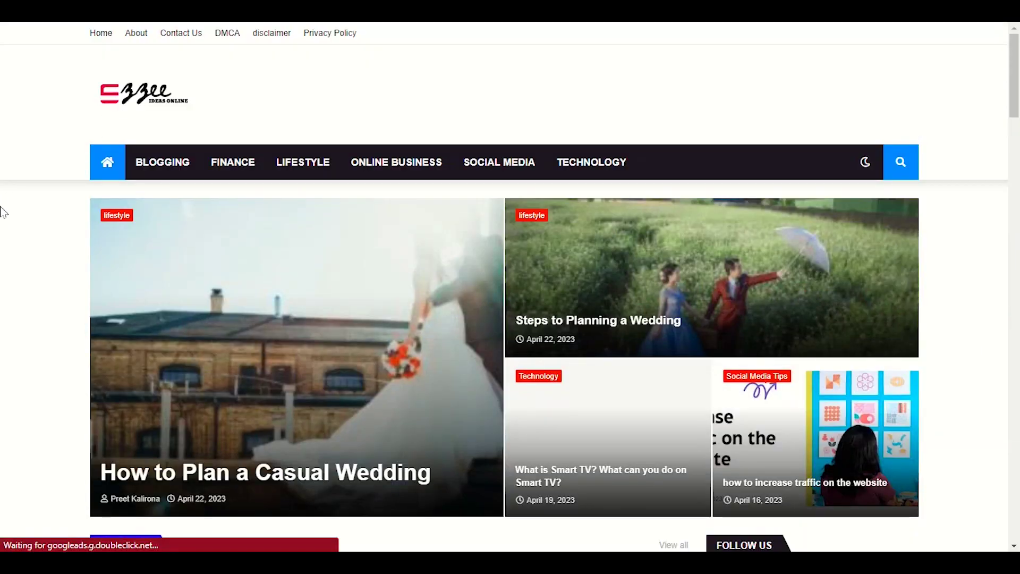
pyautogui.scroll(-1, 1, 218)
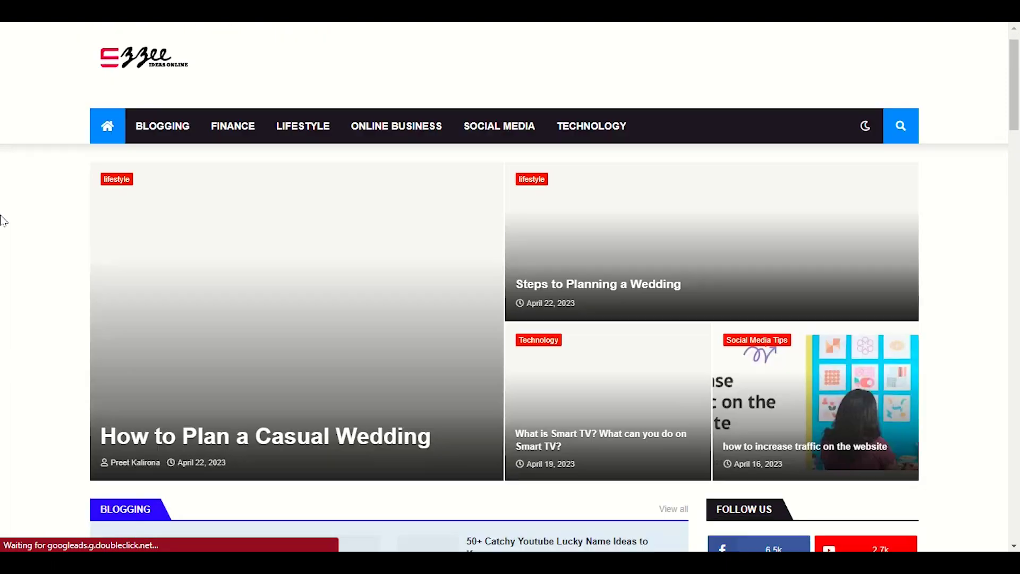
pyautogui.scroll(-4, 1, 221)
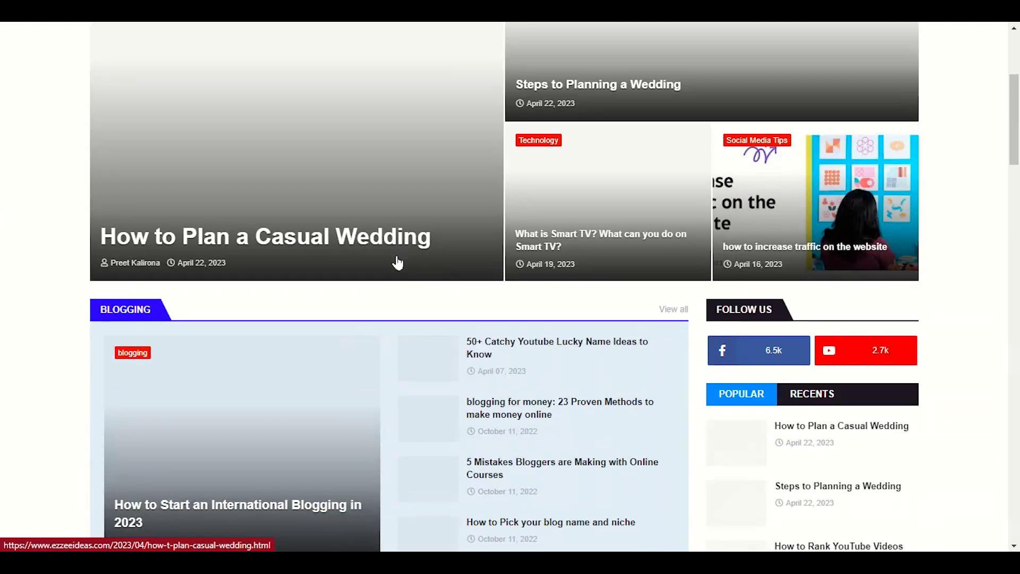
pyautogui.click(397, 258)
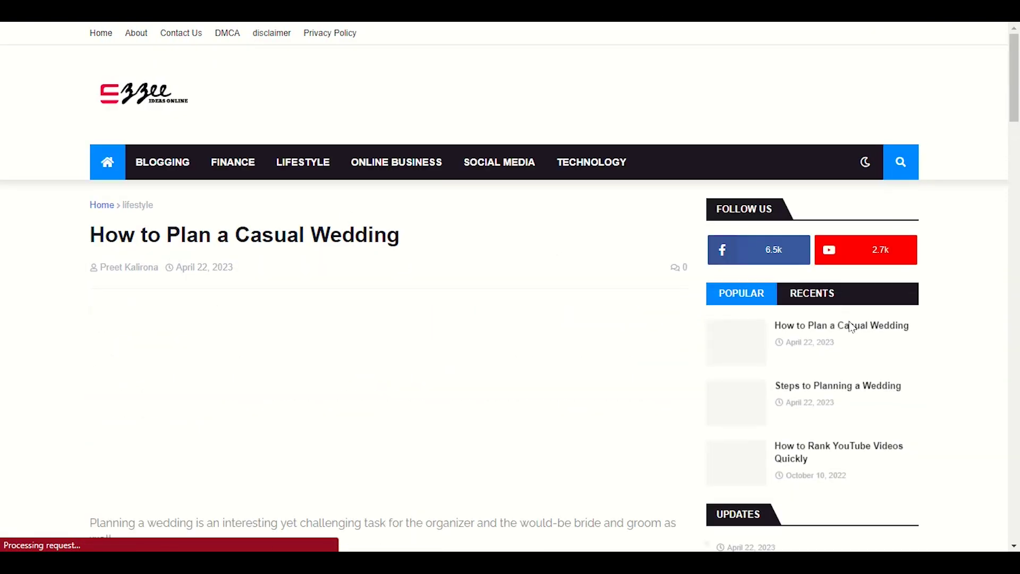
pyautogui.click(855, 332)
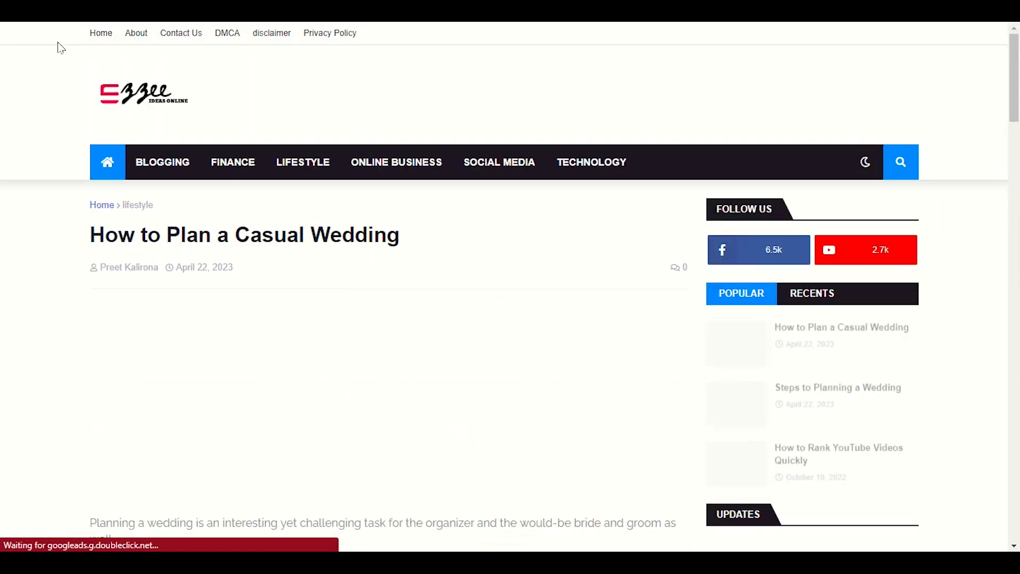
pyautogui.click(53, 137)
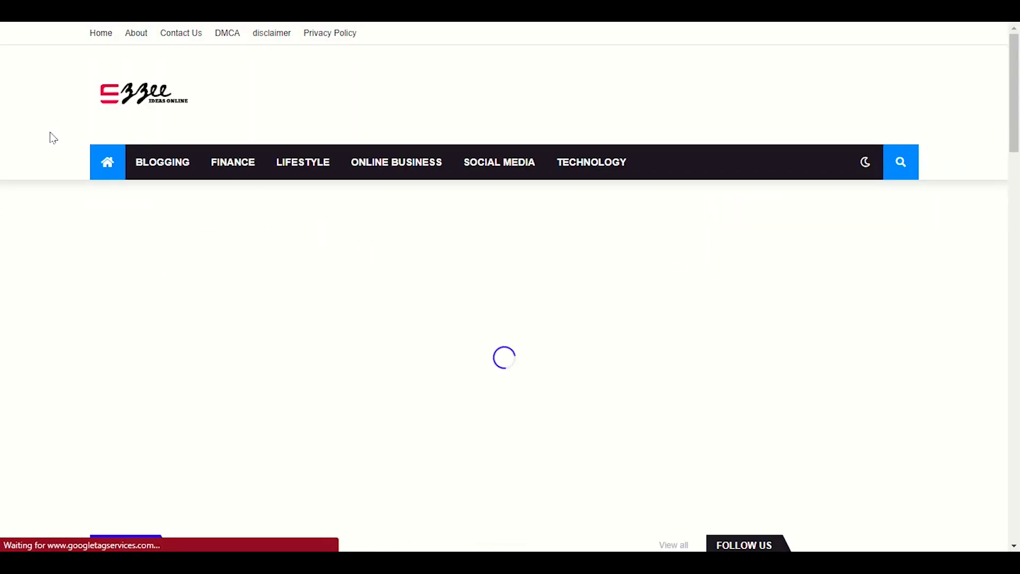
# Check vignette ads by opening the Smart TV article, continuing to "How to Plan a Casual Wedding" from the Popular list, and going back
pyautogui.scroll(-5, 32, 186)
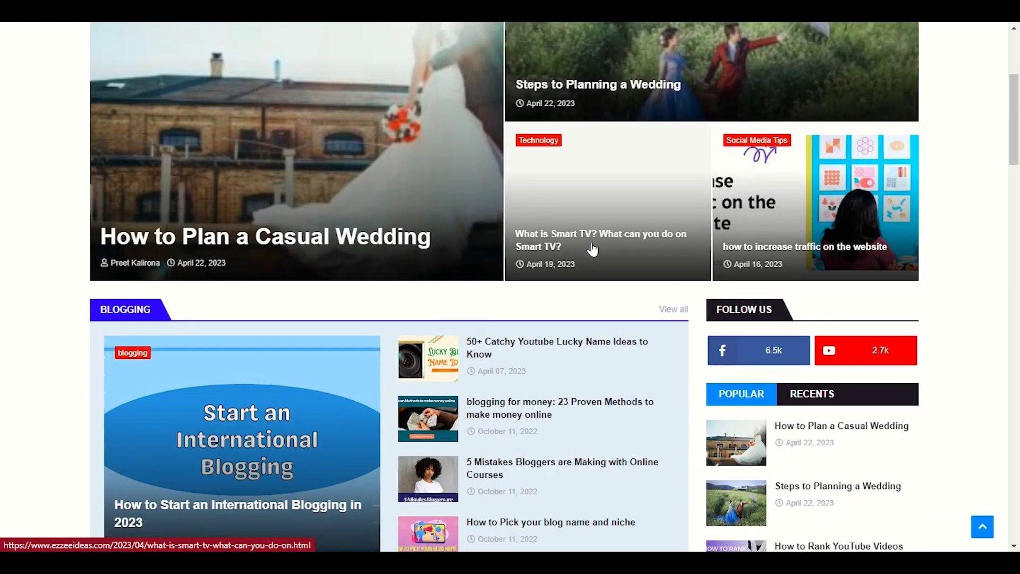
pyautogui.click(578, 280)
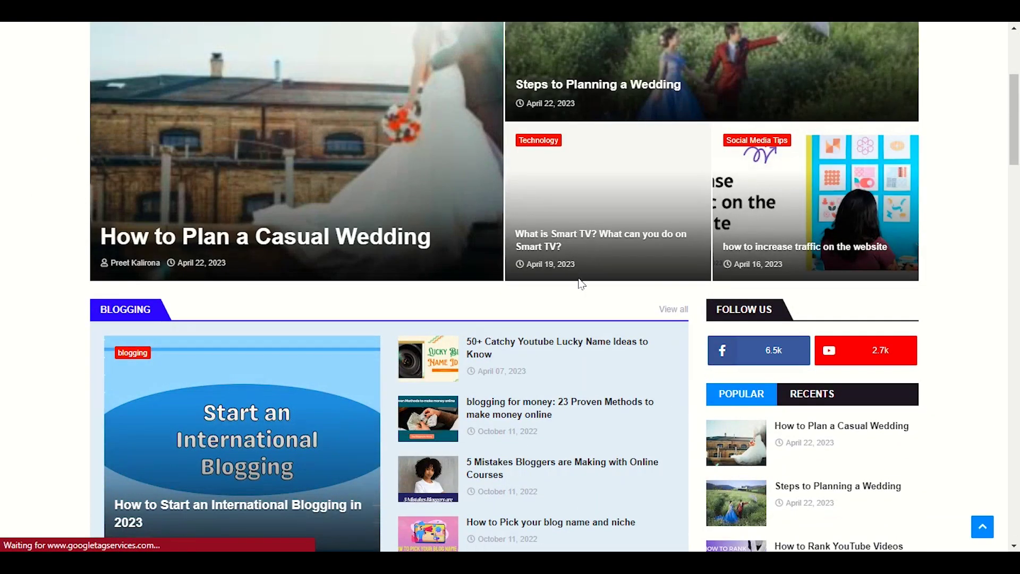
pyautogui.scroll(-5, 579, 287)
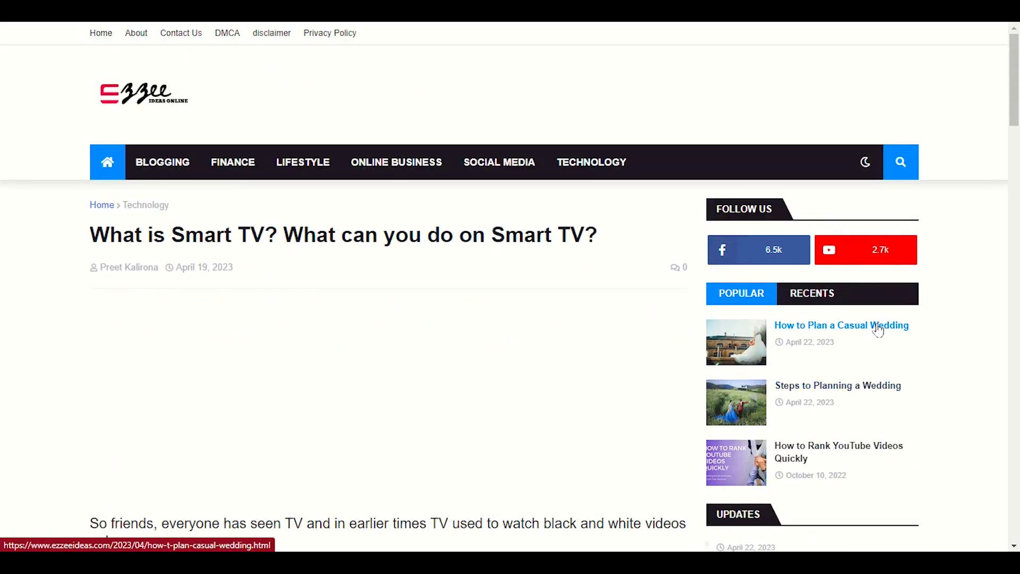
pyautogui.click(824, 336)
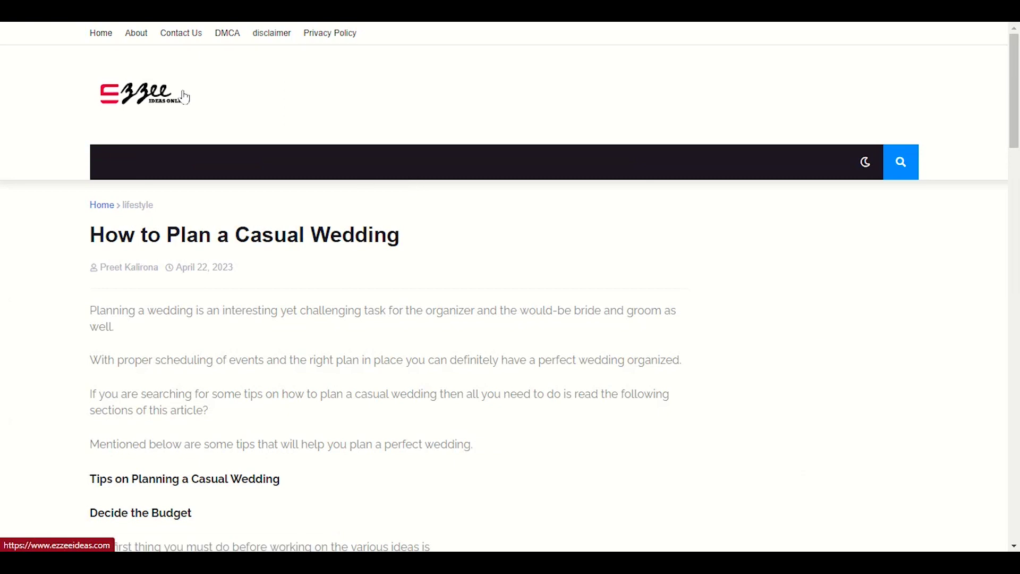
pyautogui.hotkey('alt', 'Left')
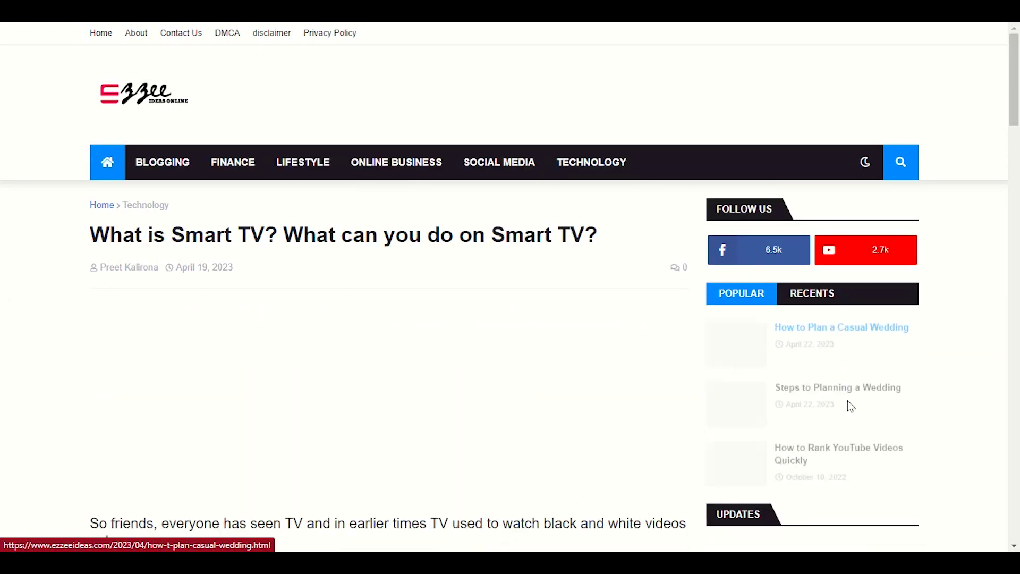
# Open "How to Rank YouTube Videos Quickly" from the Popular list and examine the ad placements throughout the article
pyautogui.click(842, 448)
pyautogui.scroll(-6, 638, 409)
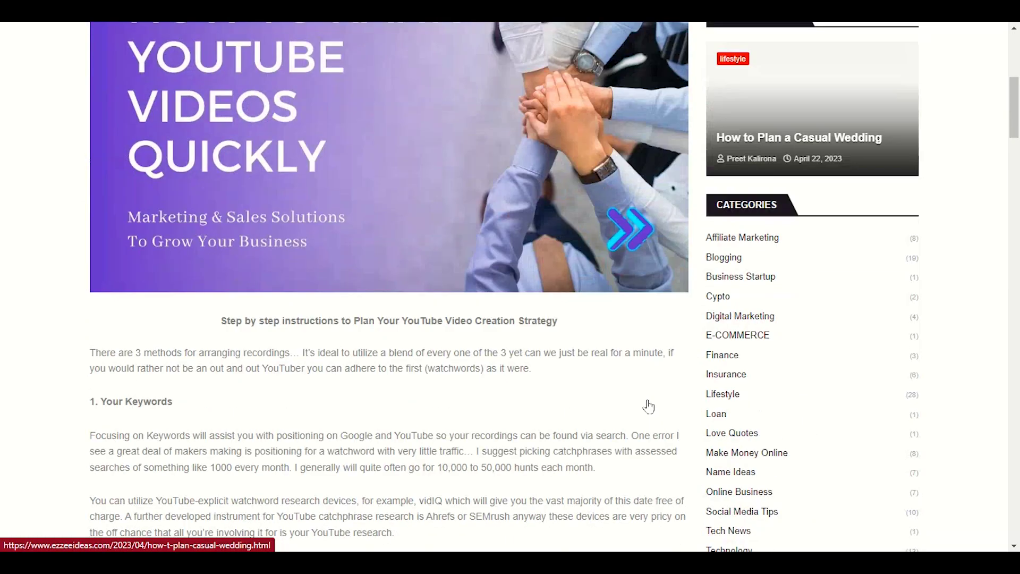
pyautogui.scroll(-20, 615, 421)
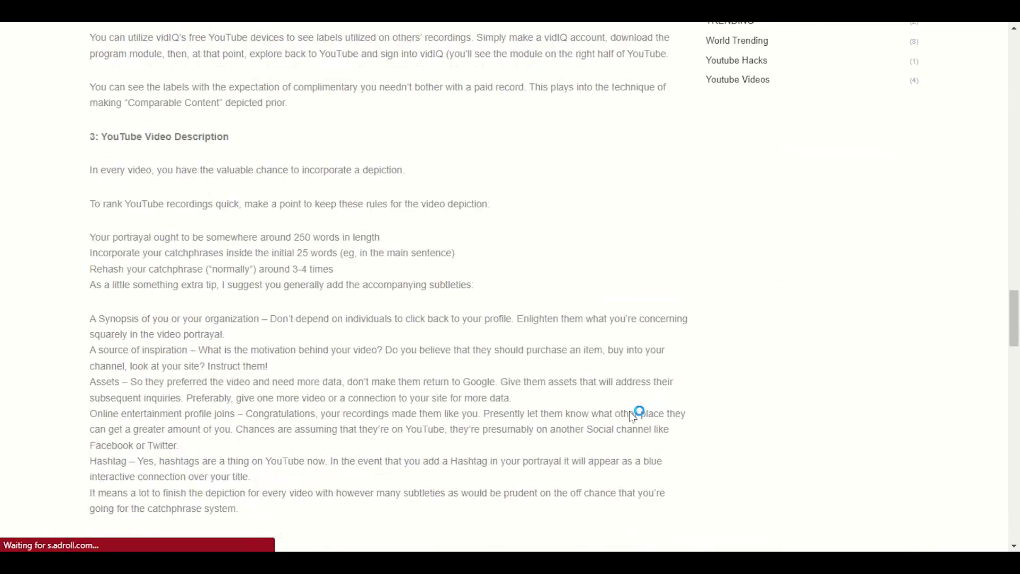
pyautogui.scroll(20, 627, 409)
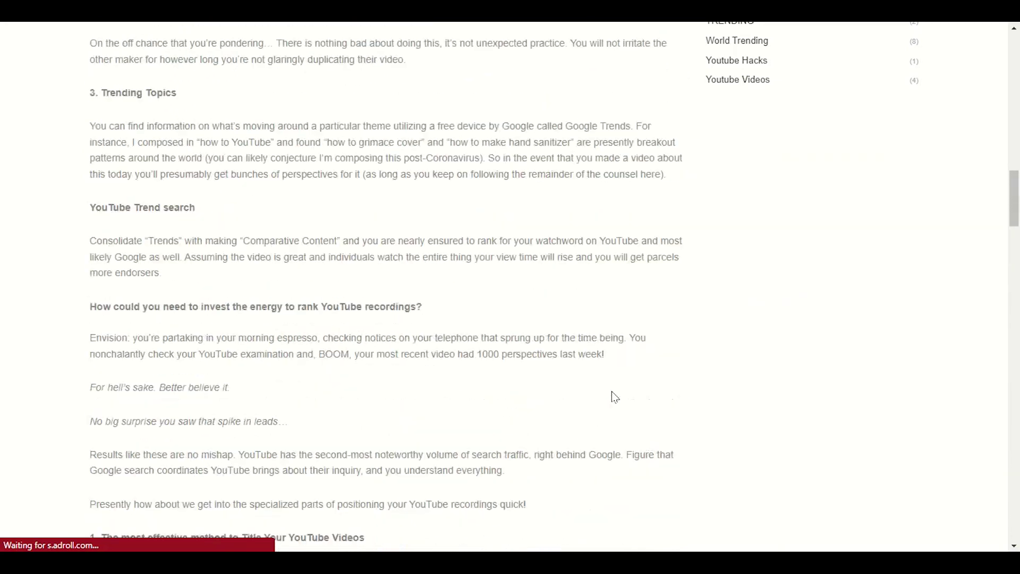
pyautogui.scroll(12, 614, 394)
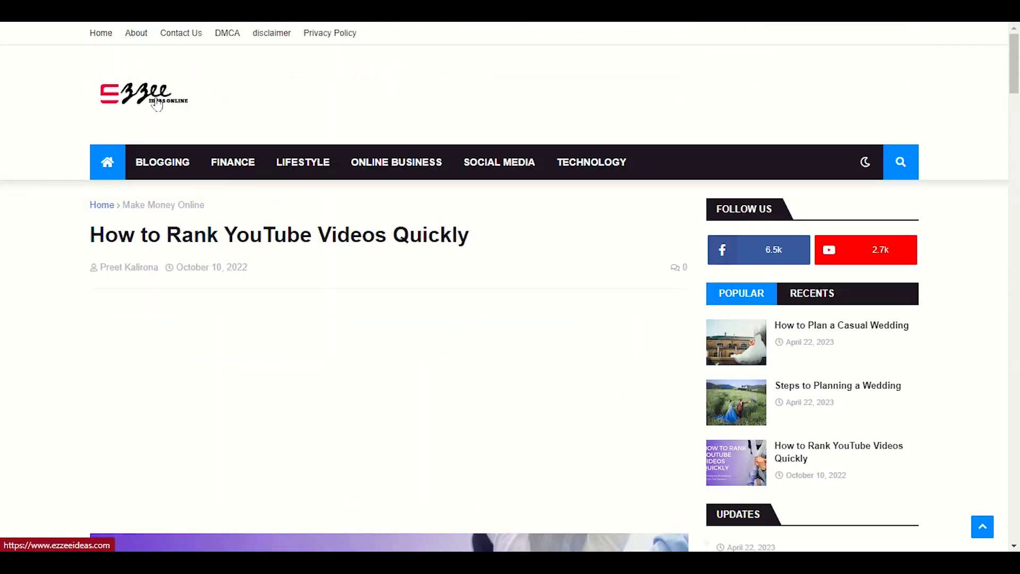
# Return to the live homepage, open the "how to increase traffic on the website" article and check its ad placements
pyautogui.click(155, 106)
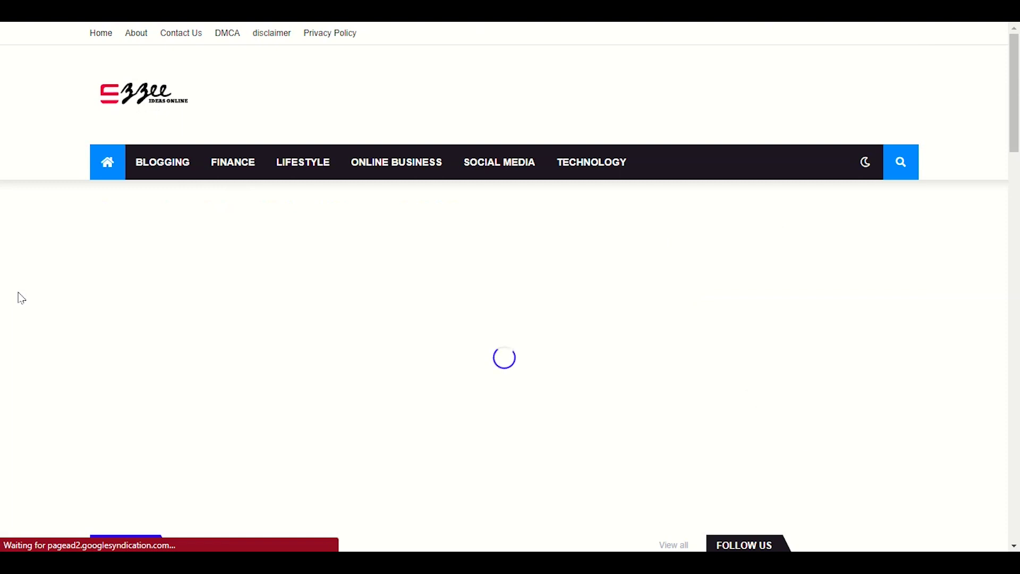
pyautogui.scroll(-3, 346, 357)
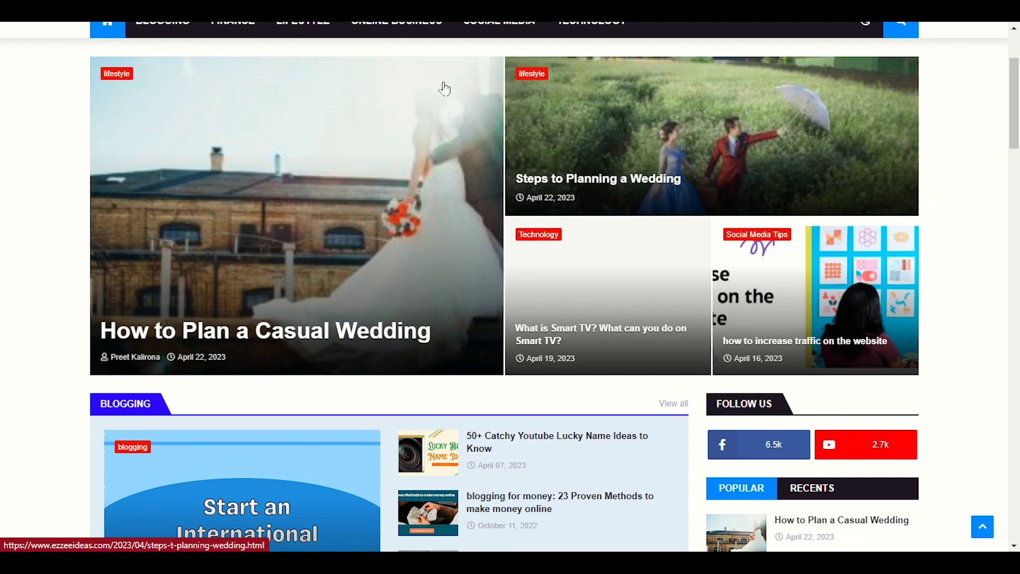
pyautogui.click(337, 365)
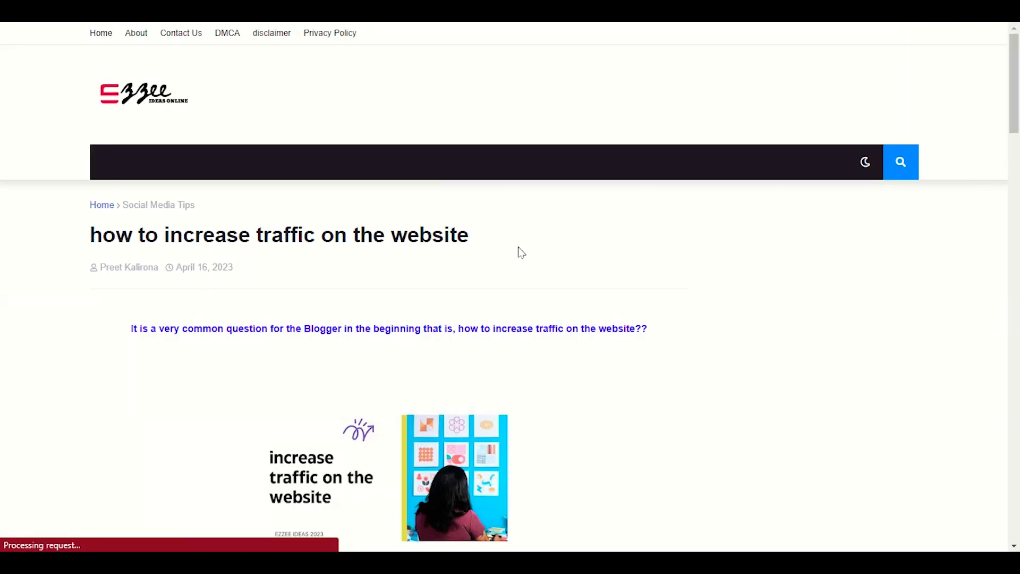
pyautogui.scroll(-5, 515, 271)
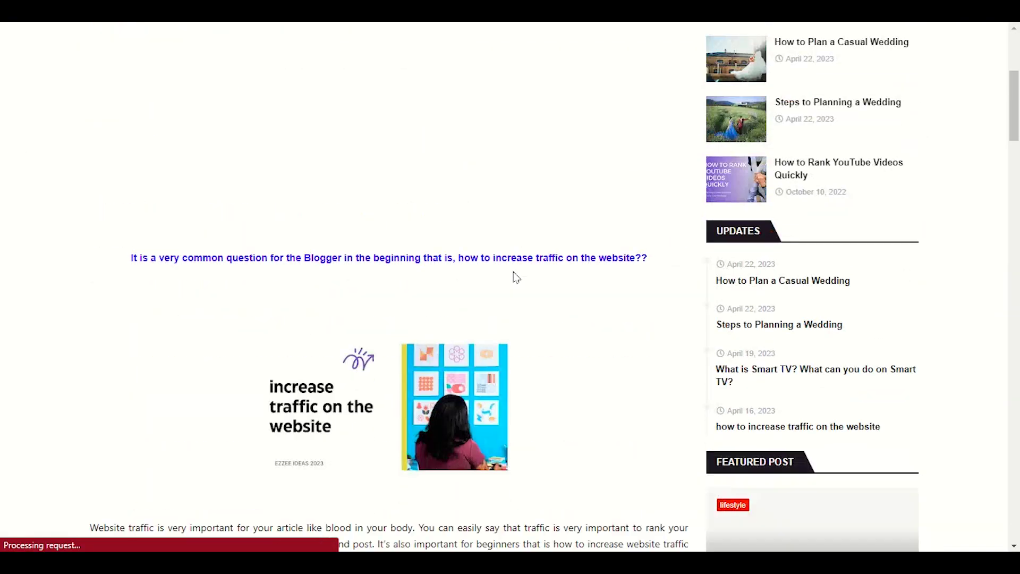
pyautogui.scroll(5, 513, 268)
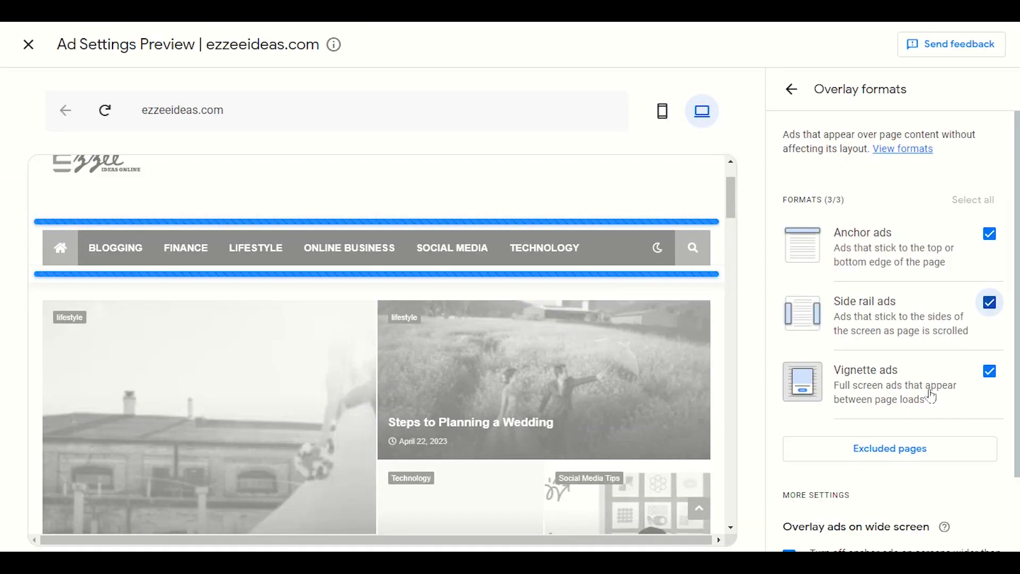
# Switch back to the AdSense ad settings preview, review the overlay formats and open the in-page format settings
pyautogui.scroll(-2, 931, 398)
pyautogui.scroll(1, 932, 417)
pyautogui.scroll(1, 934, 419)
pyautogui.click(792, 90)
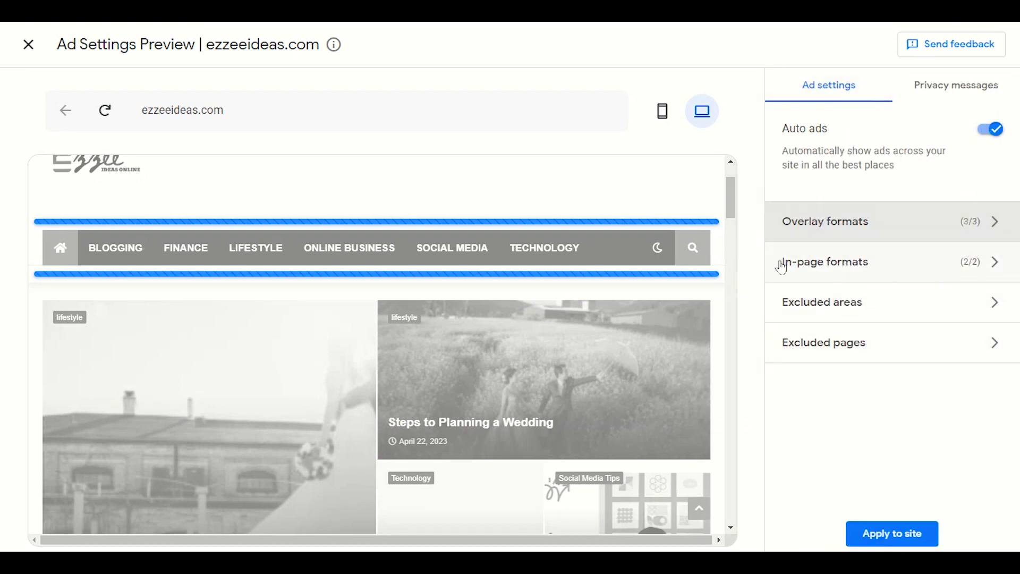
pyautogui.click(848, 272)
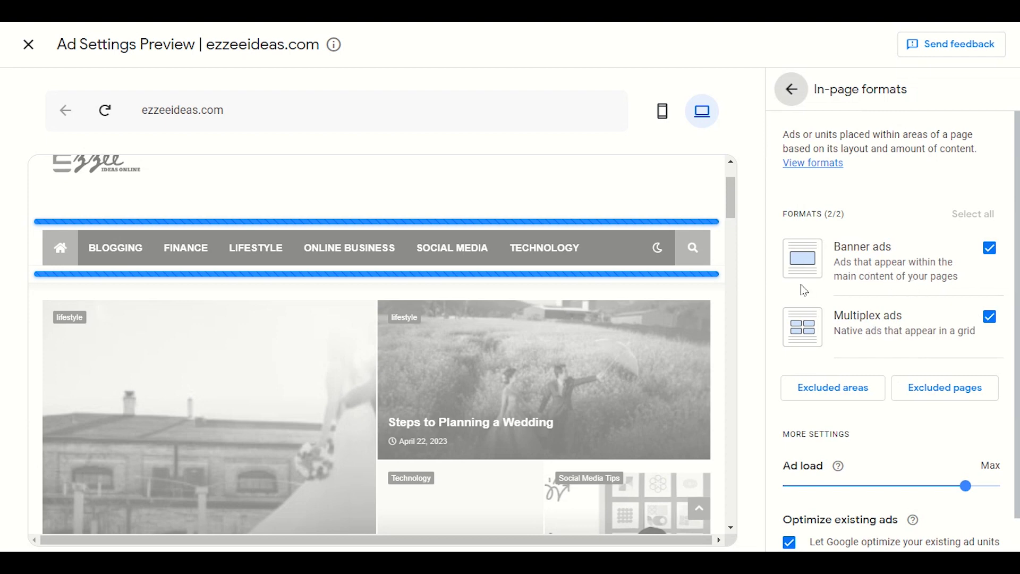
# Examine the in-page ad placements in the desktop preview, from below the featured posts down to the Name Ideas and Business sections
pyautogui.scroll(-4, 569, 357)
pyautogui.scroll(-4, 563, 416)
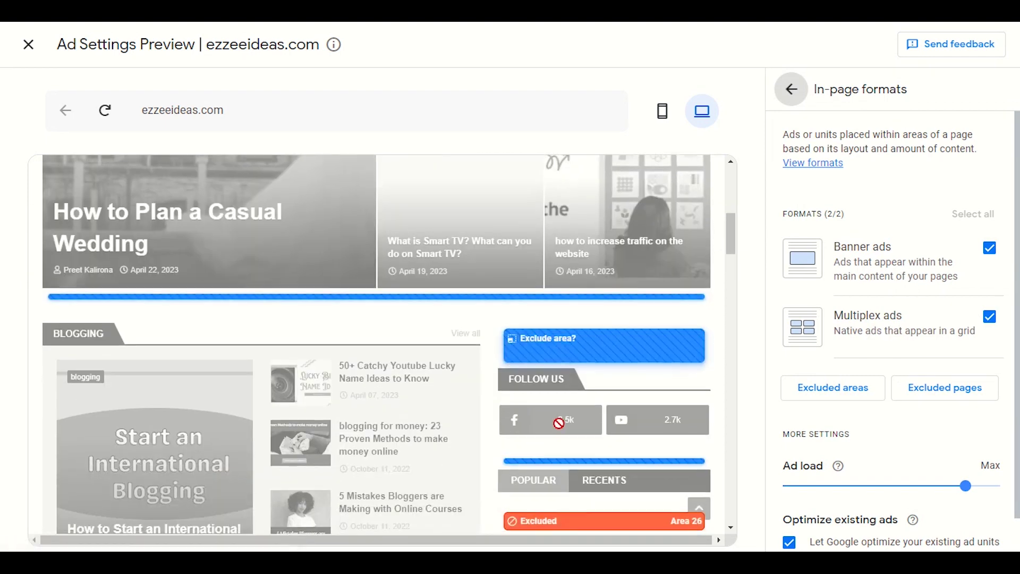
pyautogui.scroll(2, 555, 430)
pyautogui.scroll(2, 552, 430)
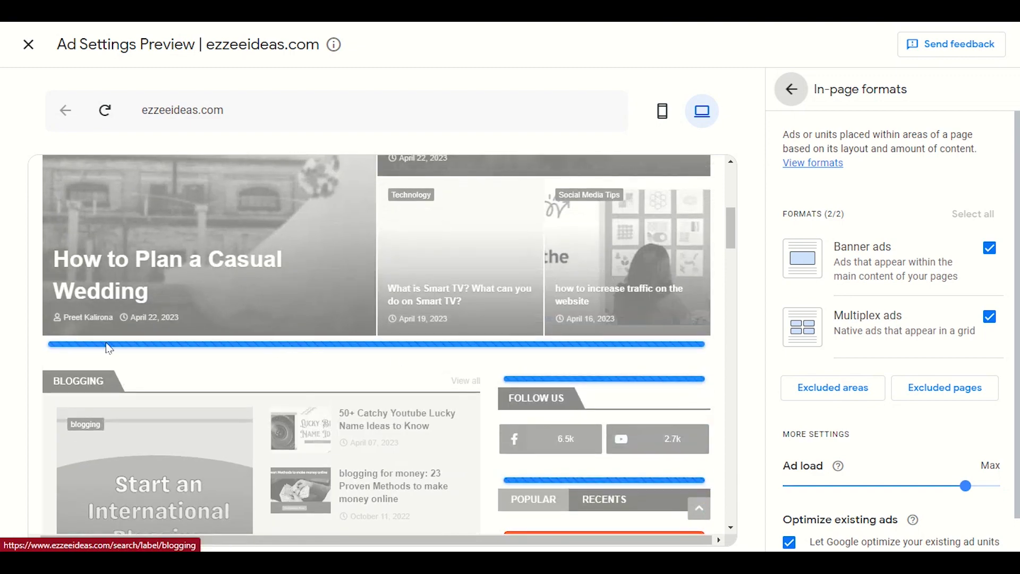
pyautogui.click(349, 351)
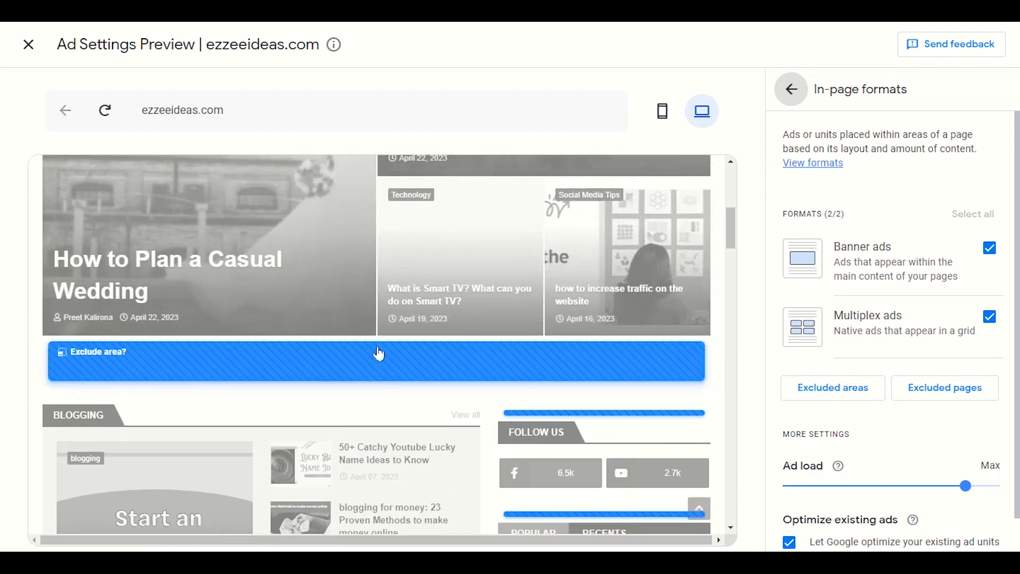
pyautogui.scroll(-15, 319, 357)
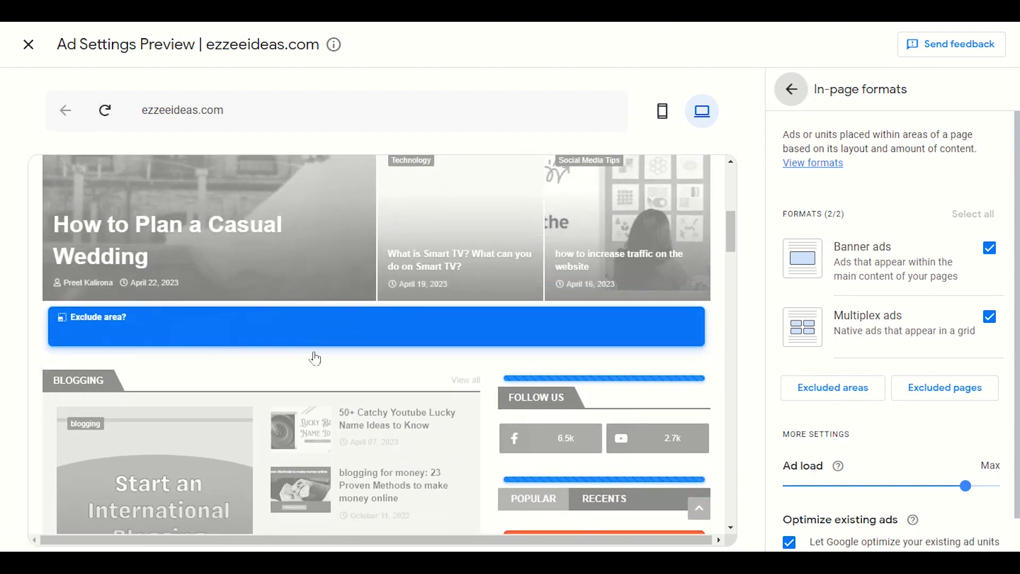
pyautogui.scroll(-12, 319, 372)
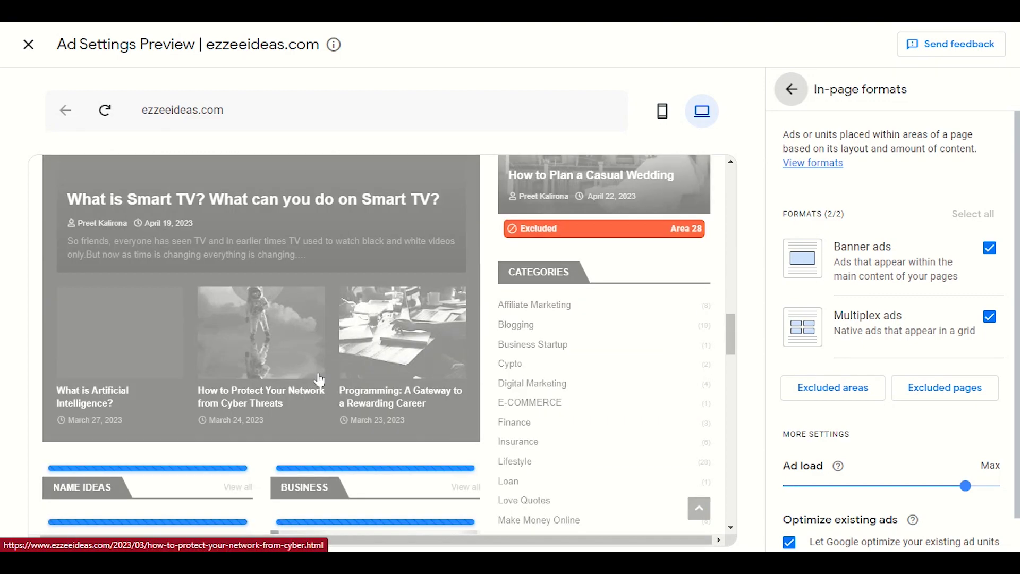
pyautogui.scroll(3, 734, 314)
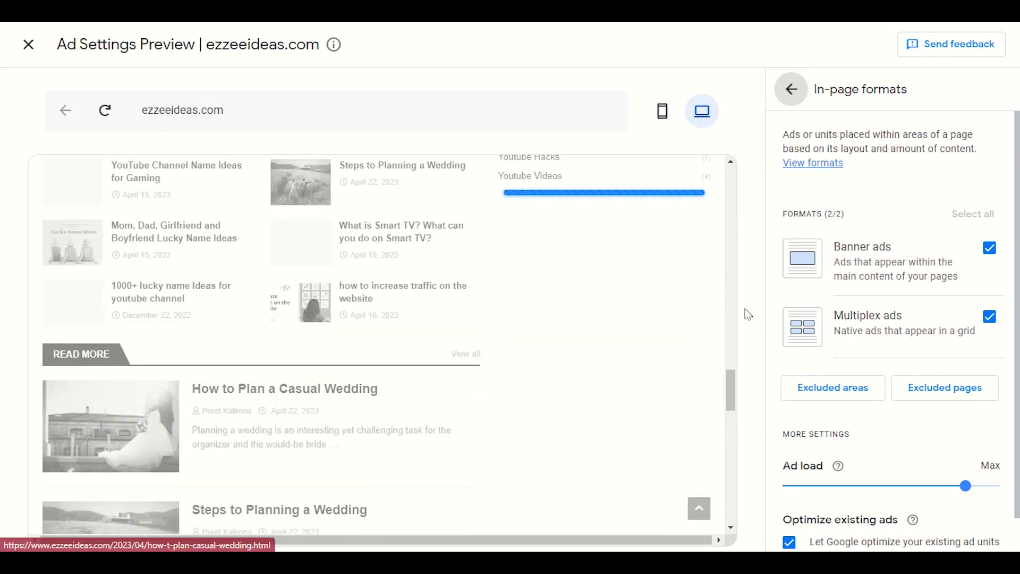
pyautogui.scroll(5, 563, 385)
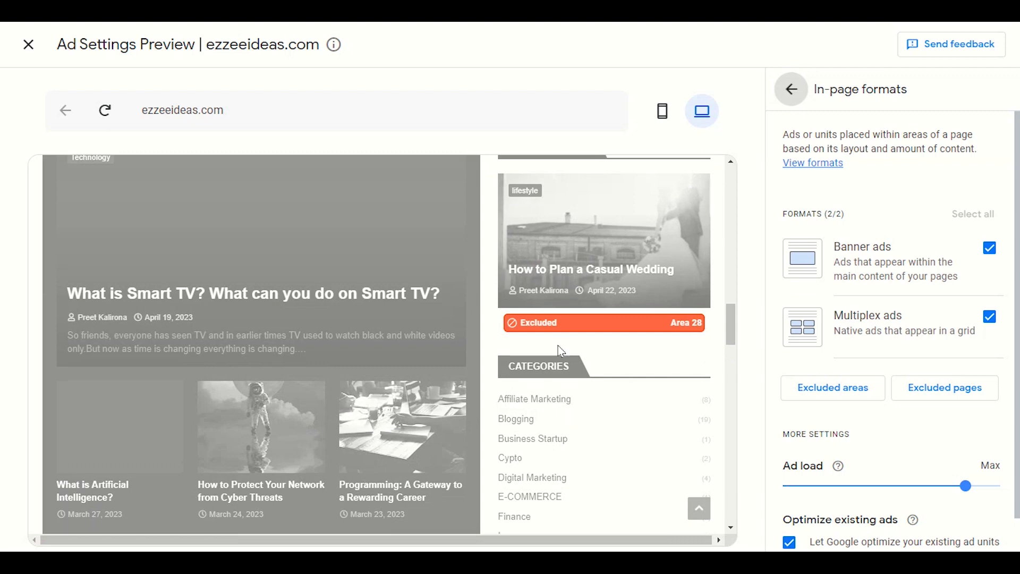
pyautogui.scroll(-4, 525, 354)
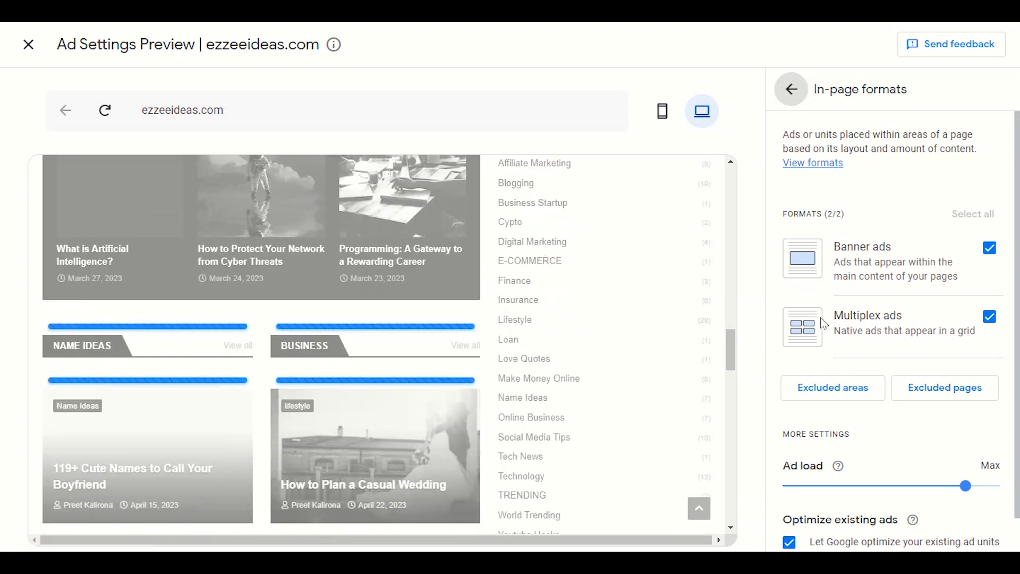
pyautogui.moveTo(170, 327)
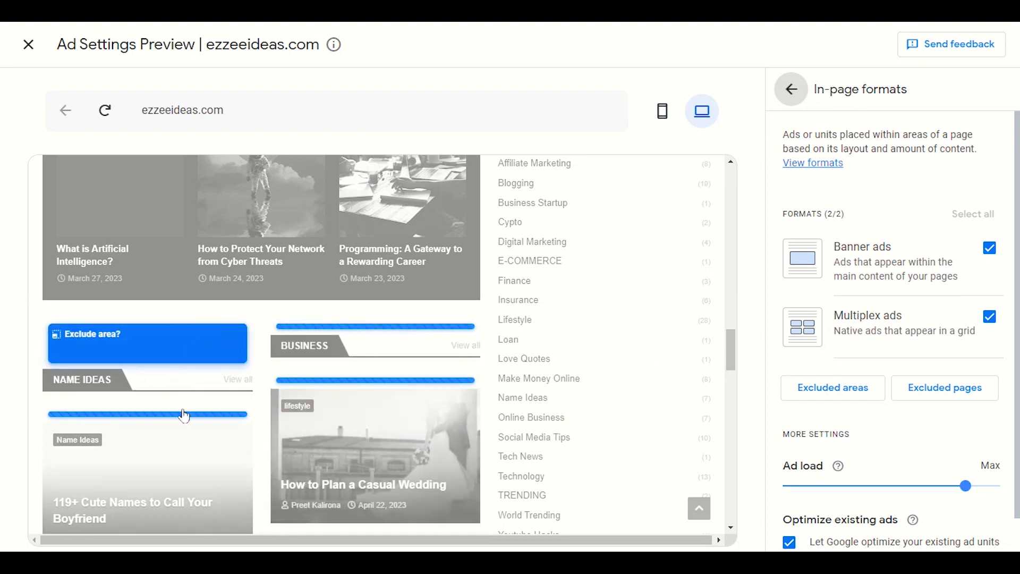
# Set the in-page ad load slightly higher, close to the maximum, checking the preview's ad placements
pyautogui.moveTo(184, 413)
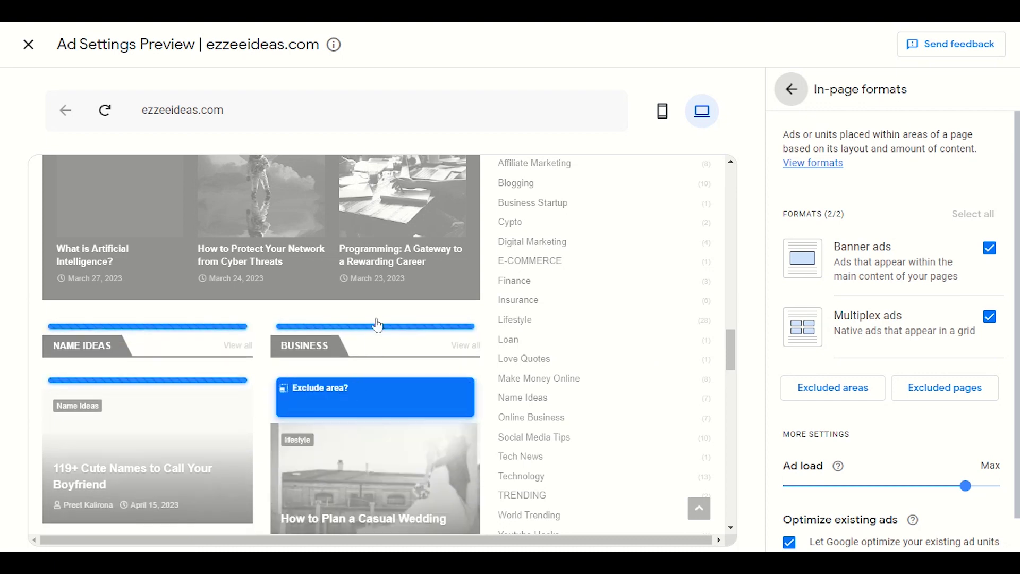
pyautogui.moveTo(170, 392)
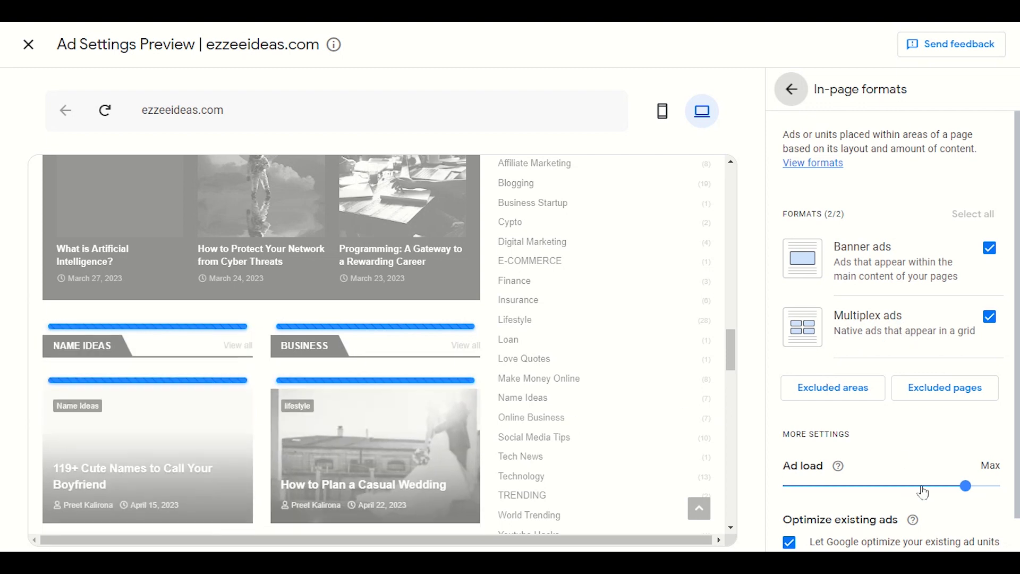
pyautogui.moveTo(966, 486); pyautogui.dragTo(980, 489)
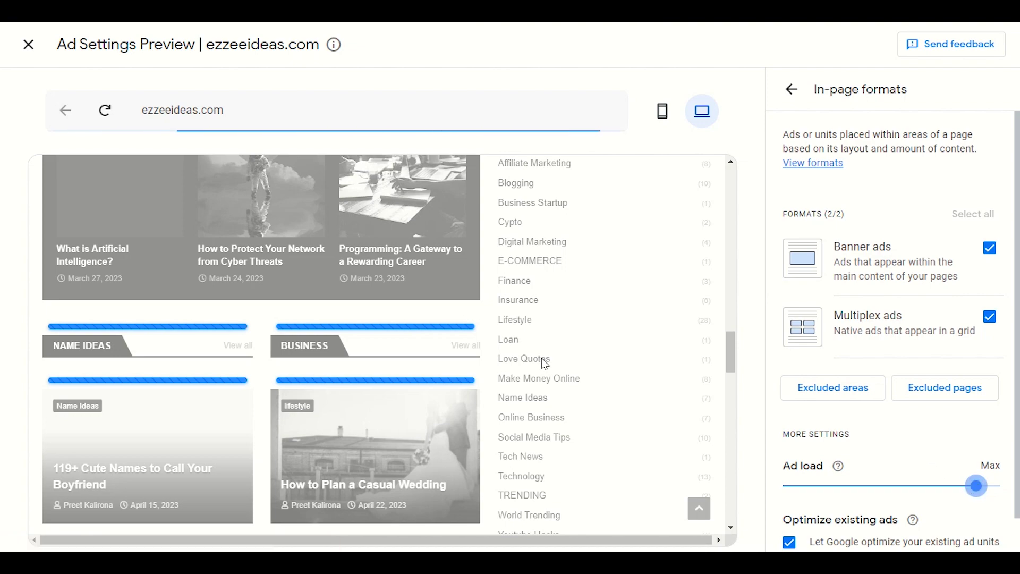
pyautogui.scroll(-10, 542, 364)
pyautogui.scroll(10, 542, 368)
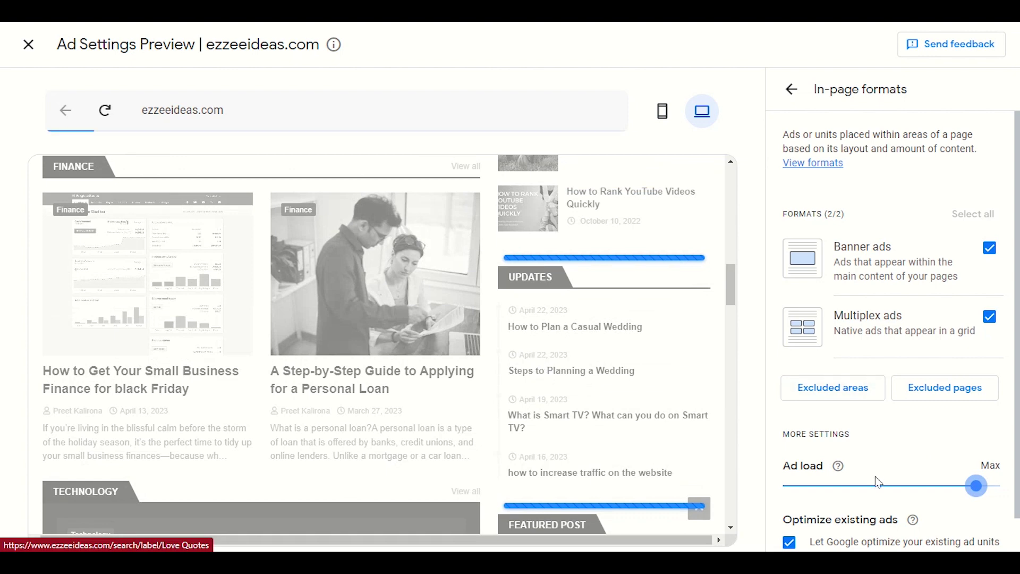
pyautogui.click(877, 487)
pyautogui.moveTo(891, 487); pyautogui.dragTo(964, 485)
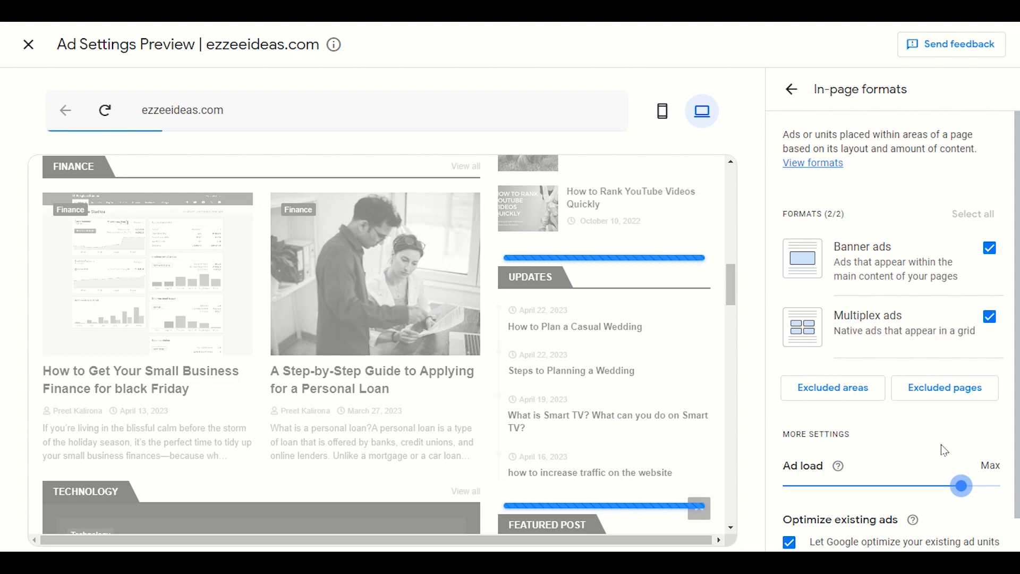
pyautogui.click(980, 486)
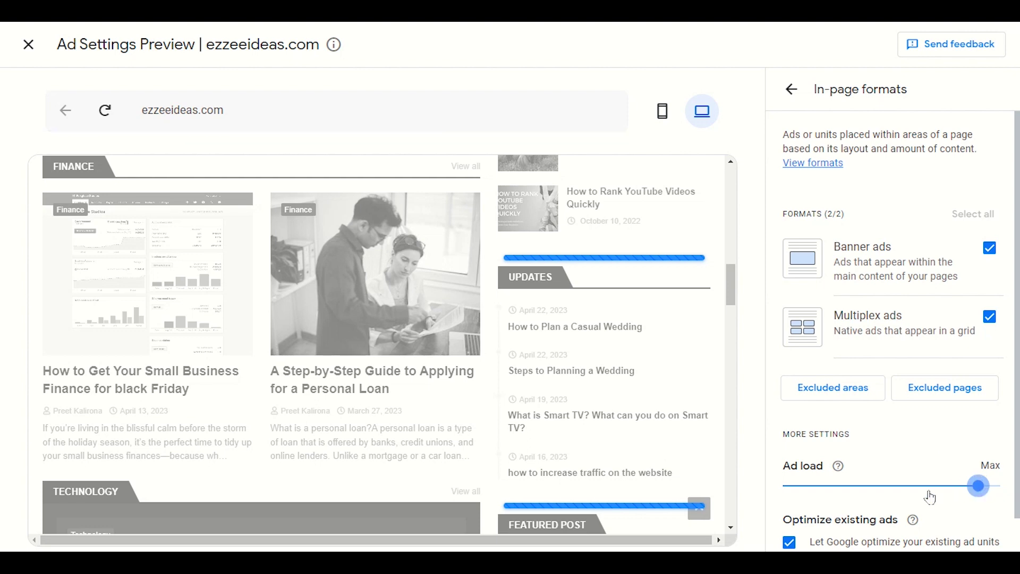
# Return to the main ad settings and apply them to the site with the "Apply now" option
pyautogui.scroll(-1, 904, 500)
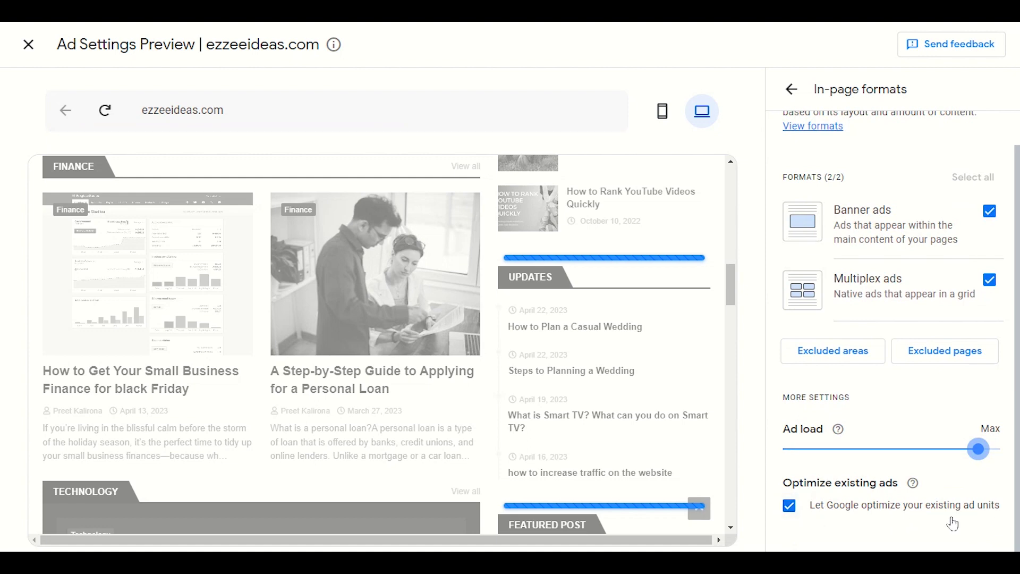
pyautogui.scroll(1, 914, 463)
pyautogui.click(791, 89)
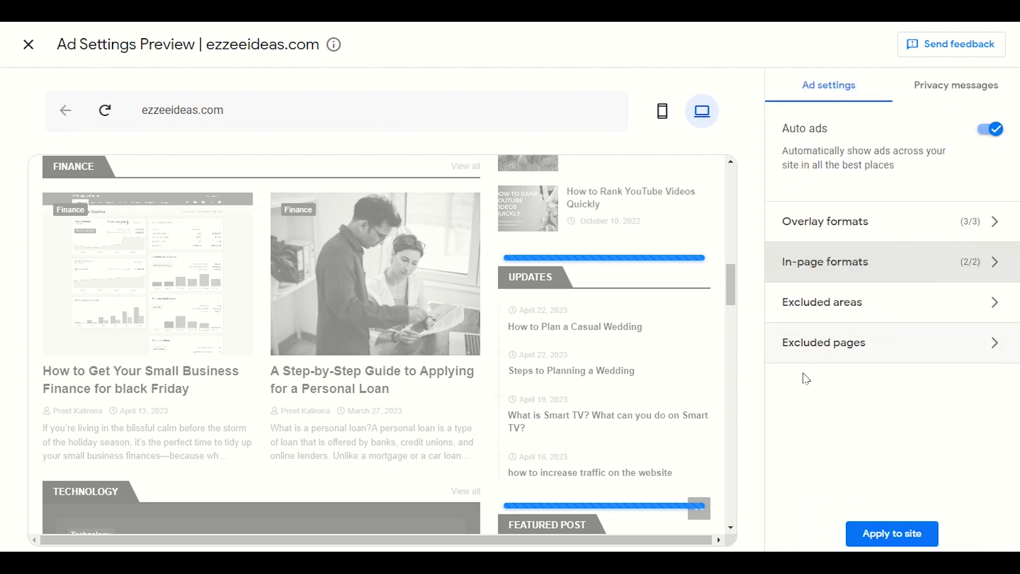
pyautogui.click(876, 535)
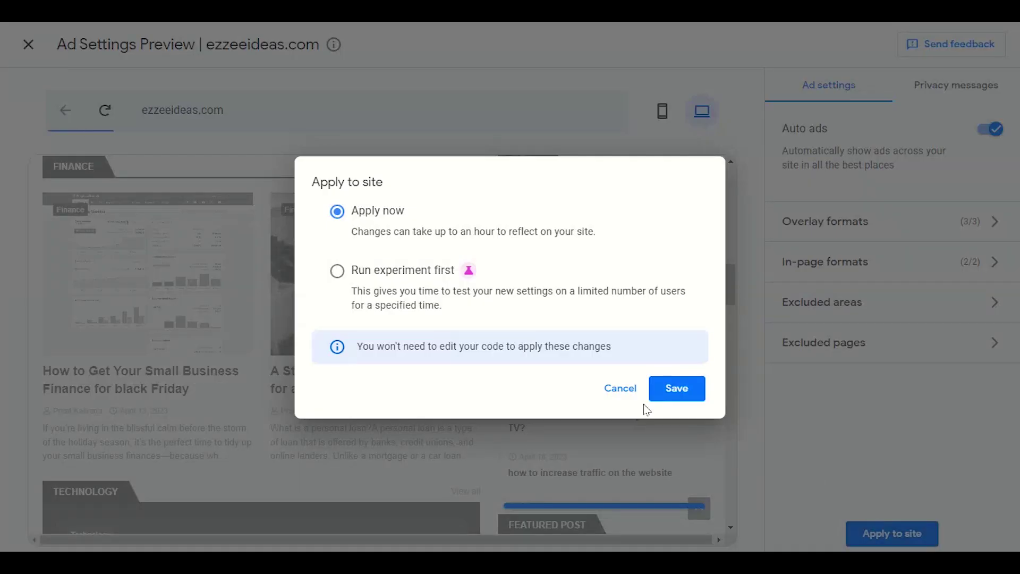
pyautogui.click(675, 389)
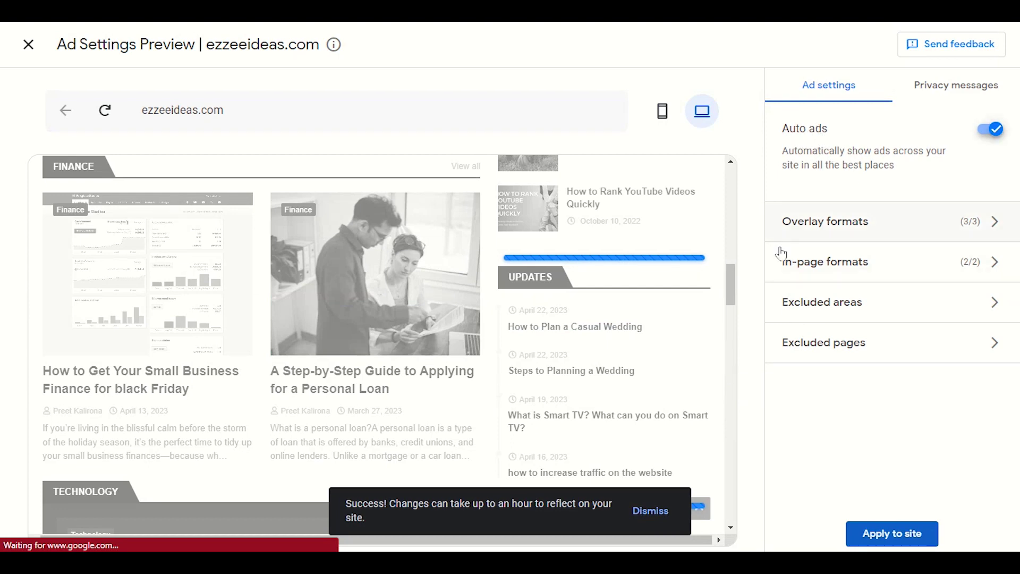
pyautogui.scroll(10, 630, 392)
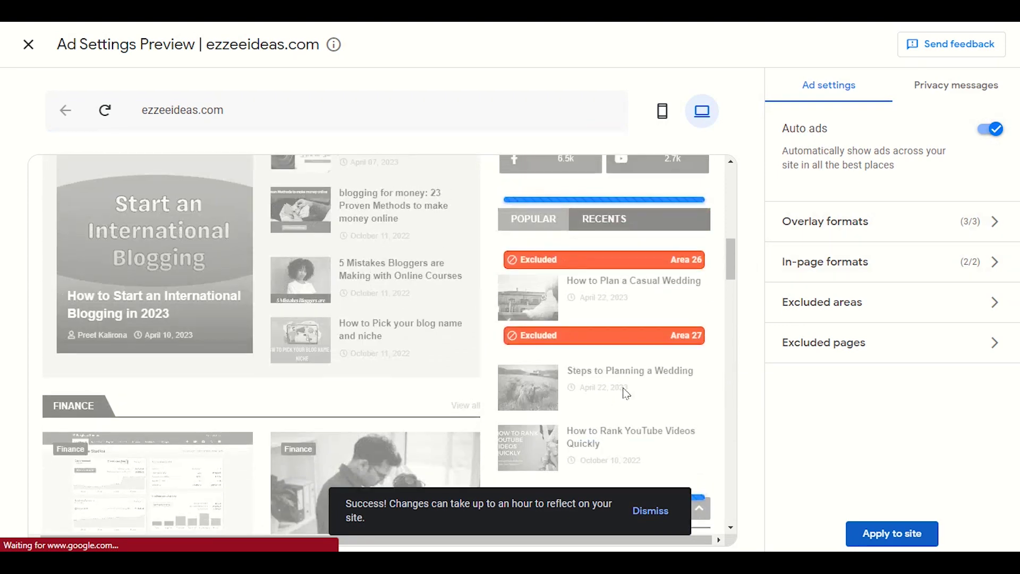
pyautogui.scroll(-3, 626, 393)
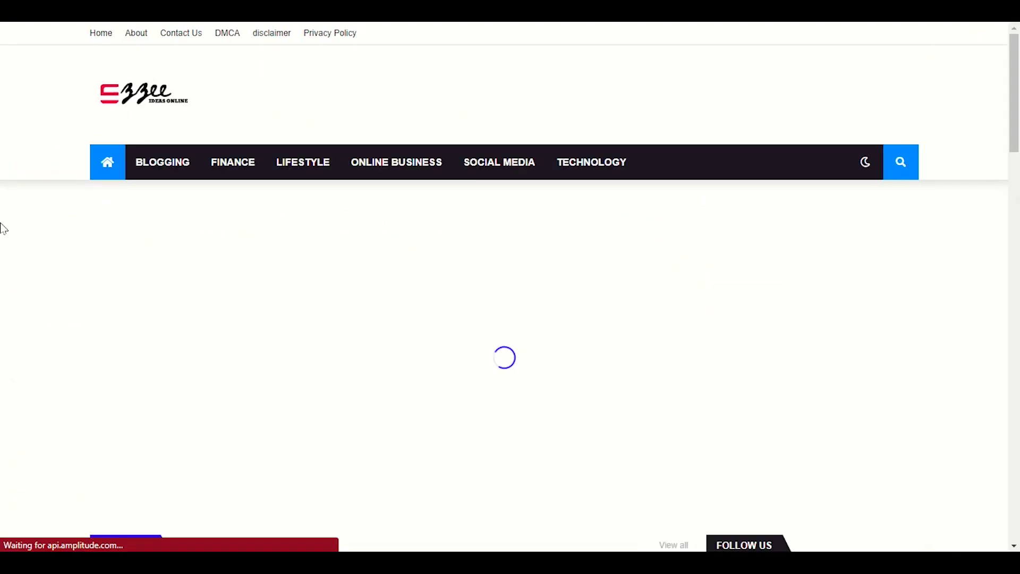
# Switch to the live homepage and examine its ad placements down to the Name Ideas and Business sections
pyautogui.scroll(-5, 4, 234)
pyautogui.scroll(-10, 3, 236)
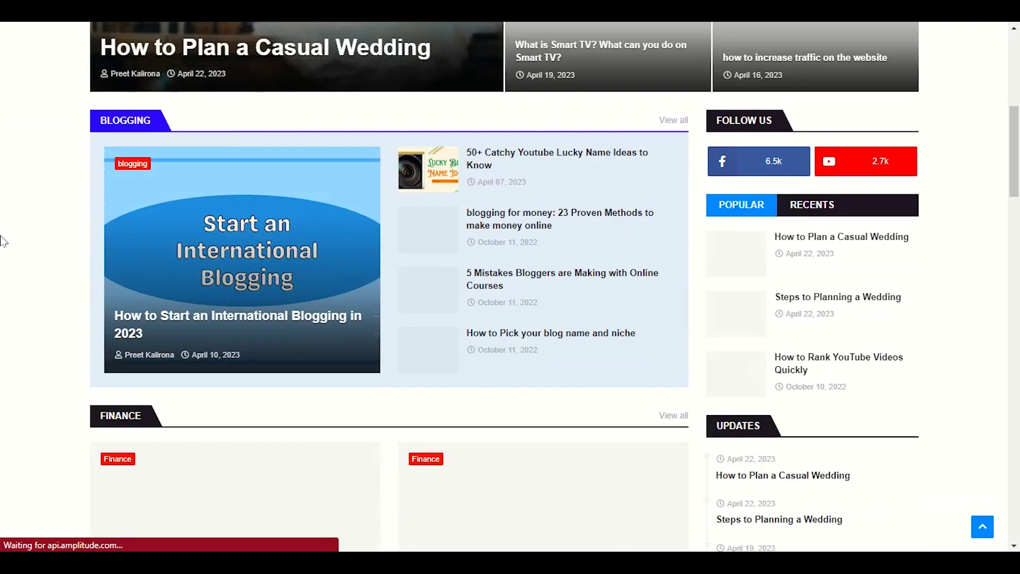
pyautogui.scroll(10, 3, 245)
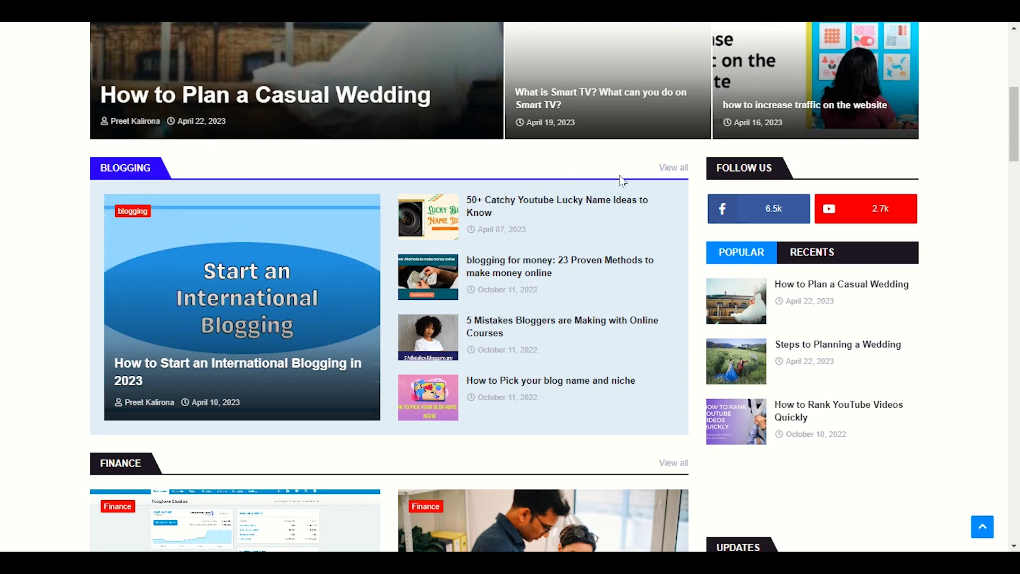
pyautogui.scroll(-20, 536, 448)
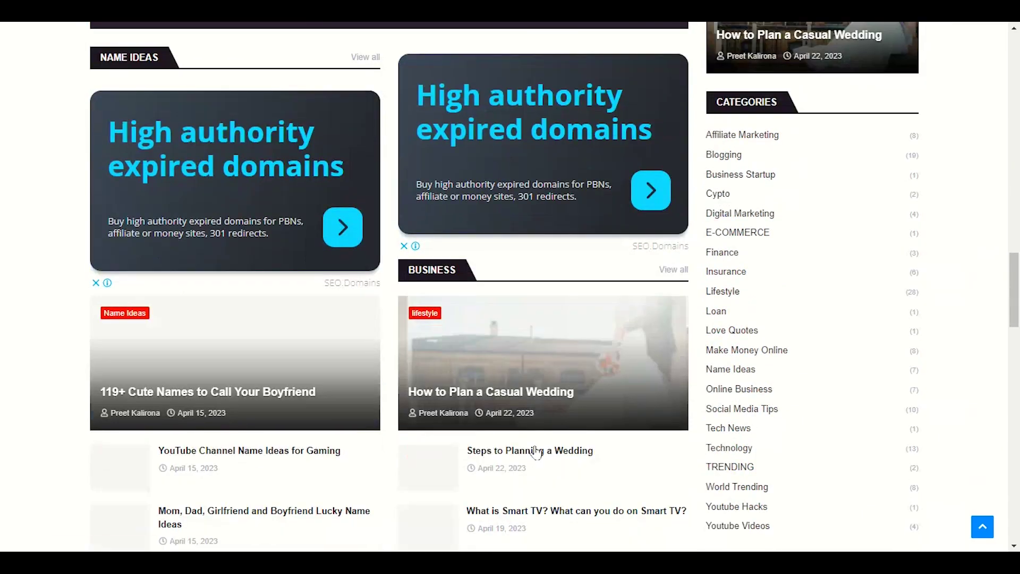
pyautogui.scroll(4, 582, 196)
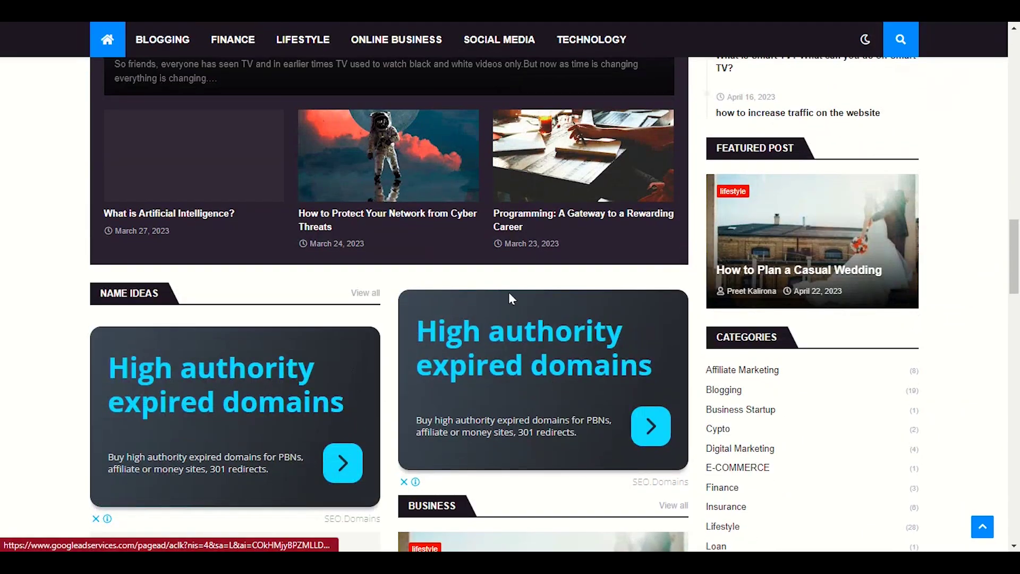
pyautogui.scroll(-3, 594, 317)
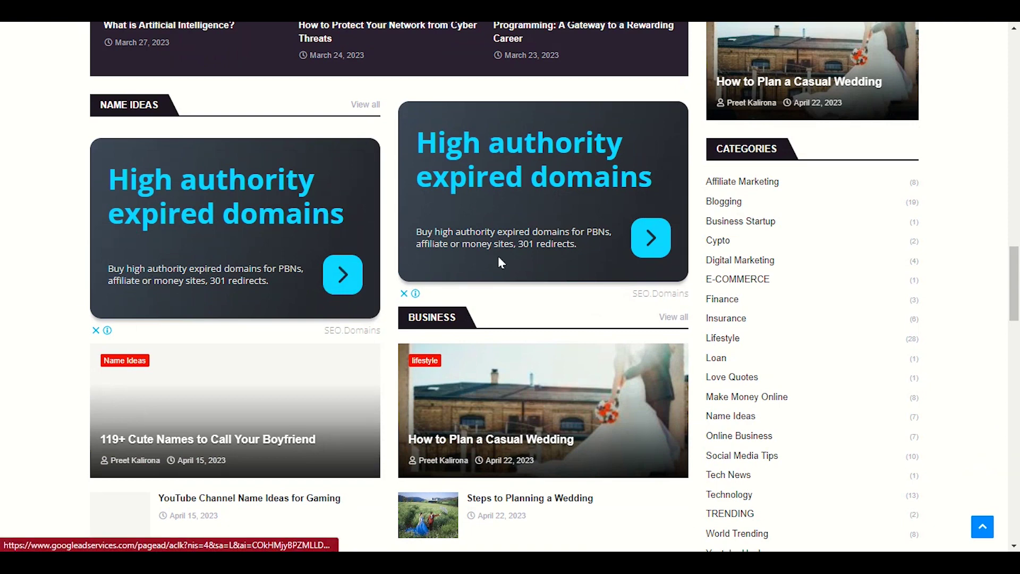
pyautogui.scroll(2, 502, 263)
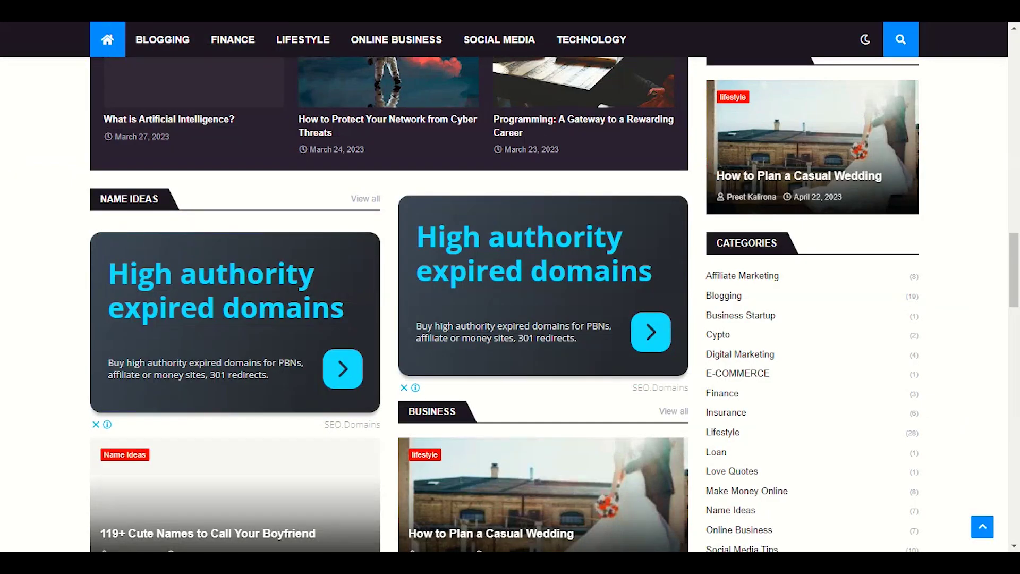
# Examine the live homepage ads from the Read More list to the footer, and recheck the Name Ideas and Business ads
pyautogui.scroll(-8, 22, 272)
pyautogui.scroll(-12, 22, 270)
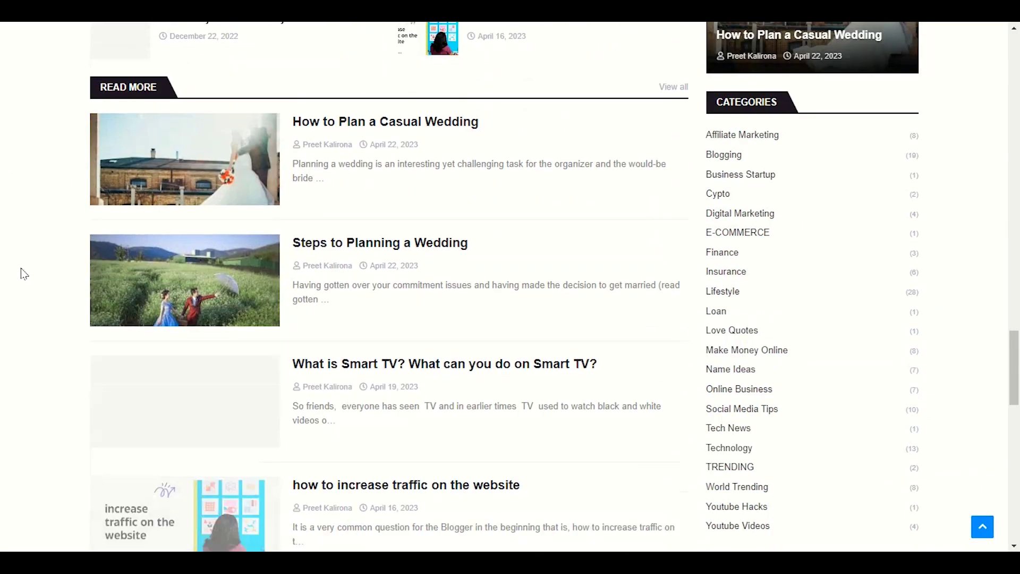
pyautogui.scroll(-2, 21, 270)
pyautogui.scroll(-3, 20, 272)
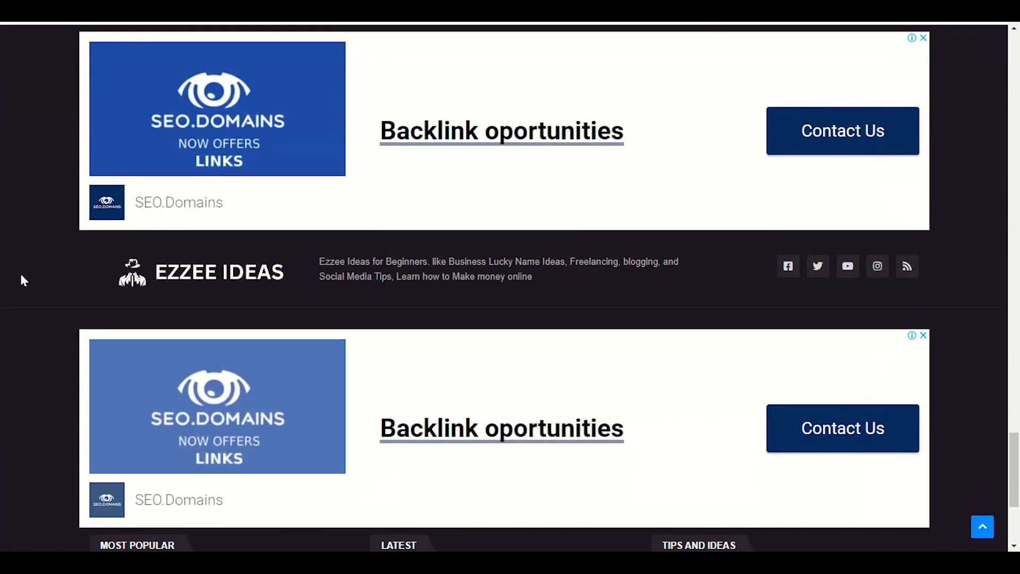
pyautogui.scroll(1, 20, 274)
pyautogui.scroll(-3, 121, 144)
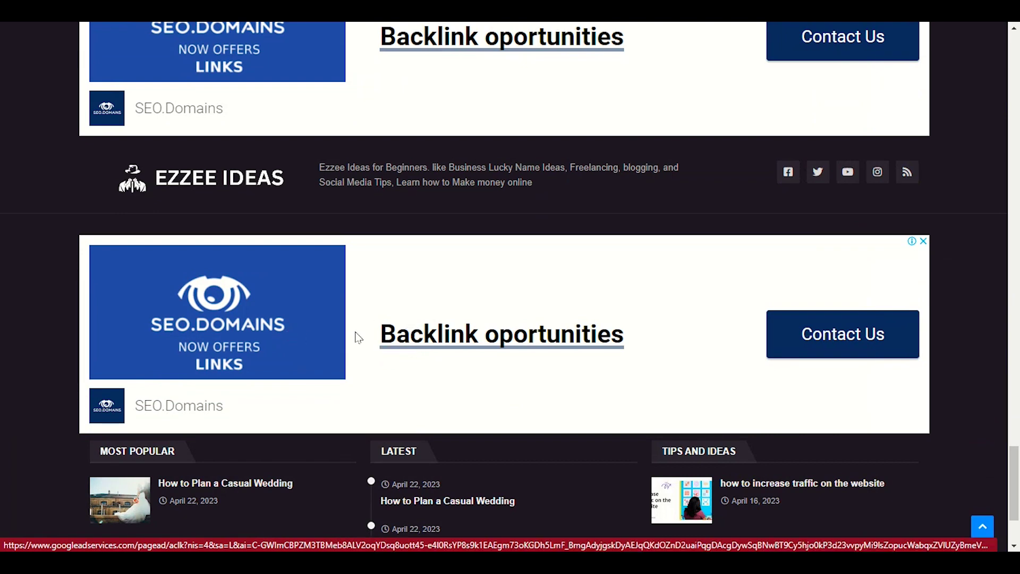
pyautogui.scroll(1, 673, 197)
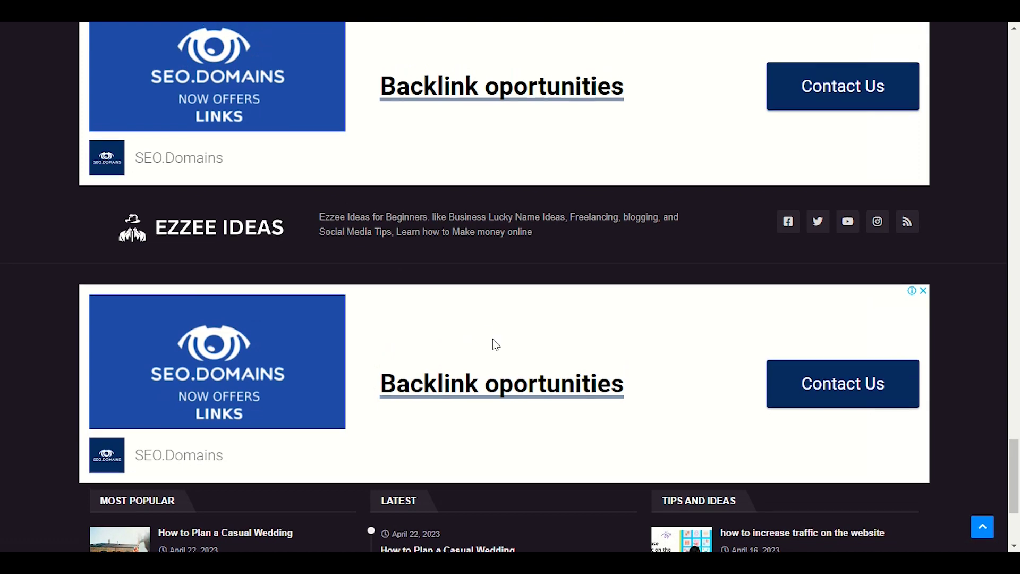
pyautogui.scroll(2, 492, 340)
pyautogui.scroll(-3, 494, 316)
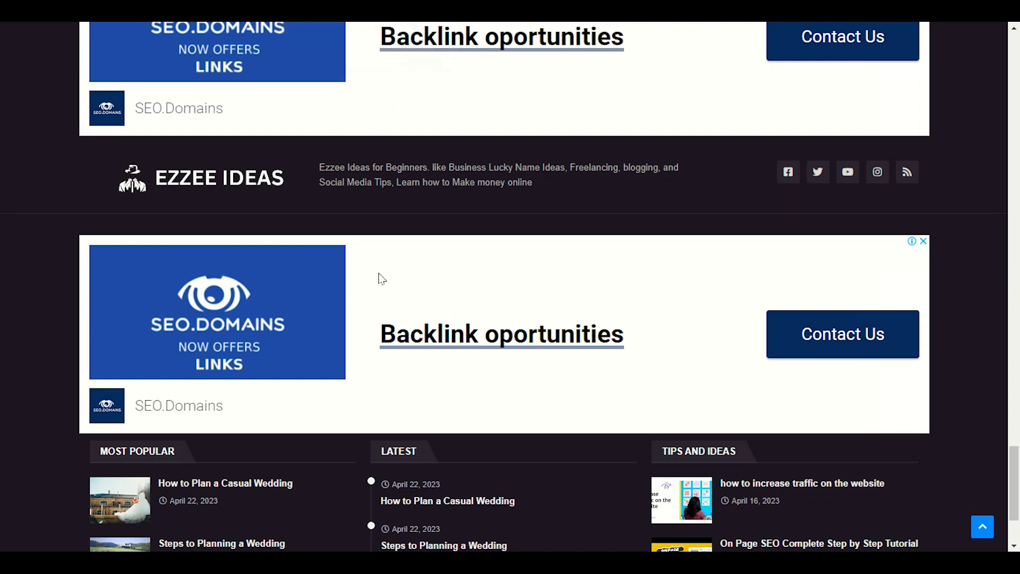
pyautogui.scroll(15, 466, 332)
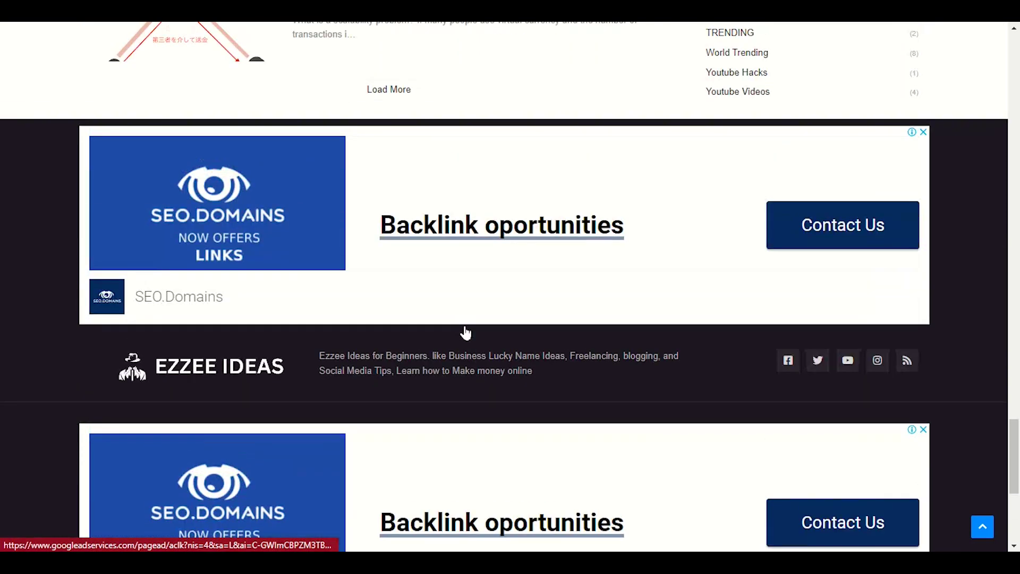
pyautogui.scroll(15, 466, 234)
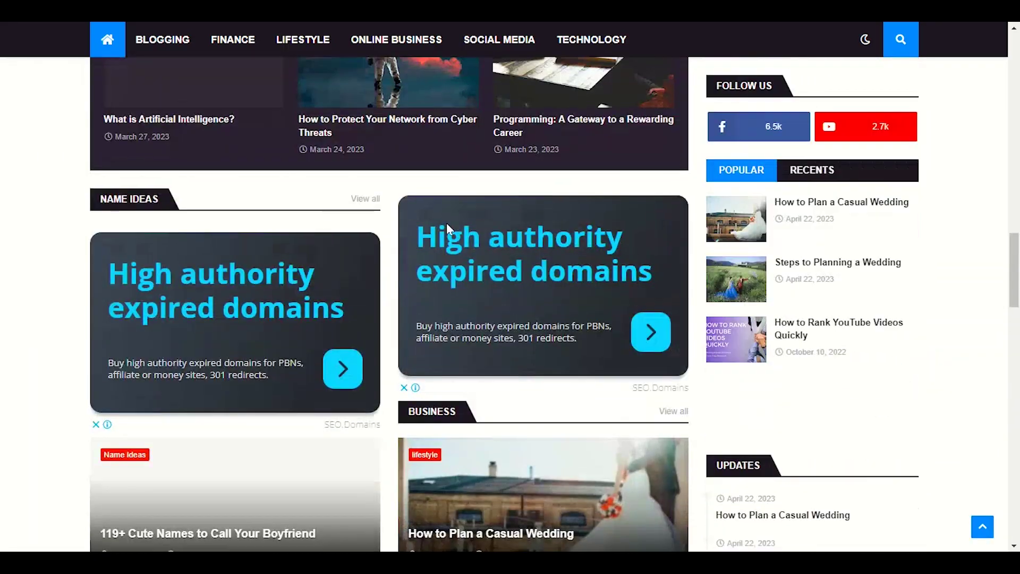
pyautogui.scroll(5, 414, 199)
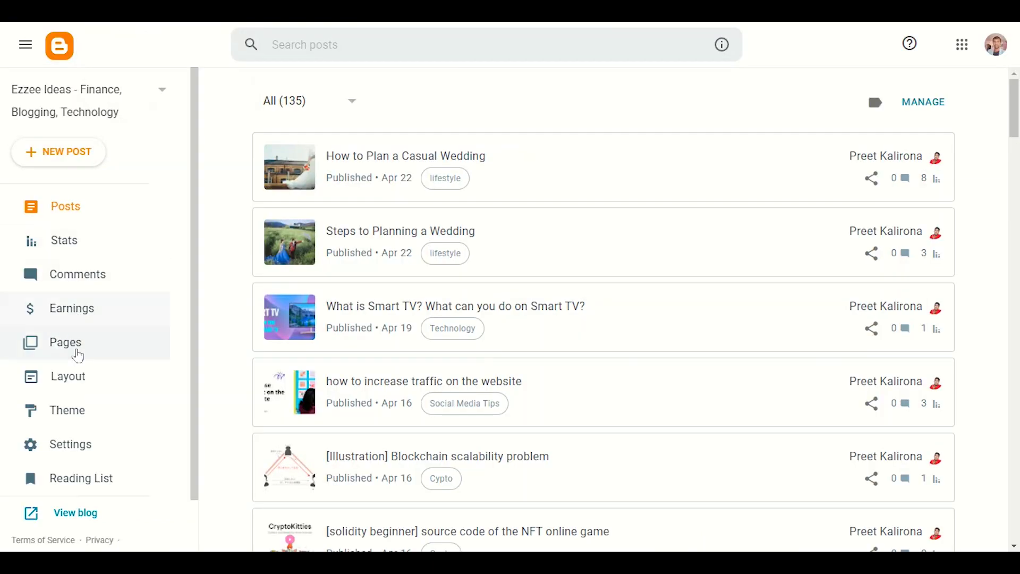
# In Blogger's layout, view the AdSense gadget's ad unit formats for Content Blocks 1 and cancel without adding it
pyautogui.click(91, 372)
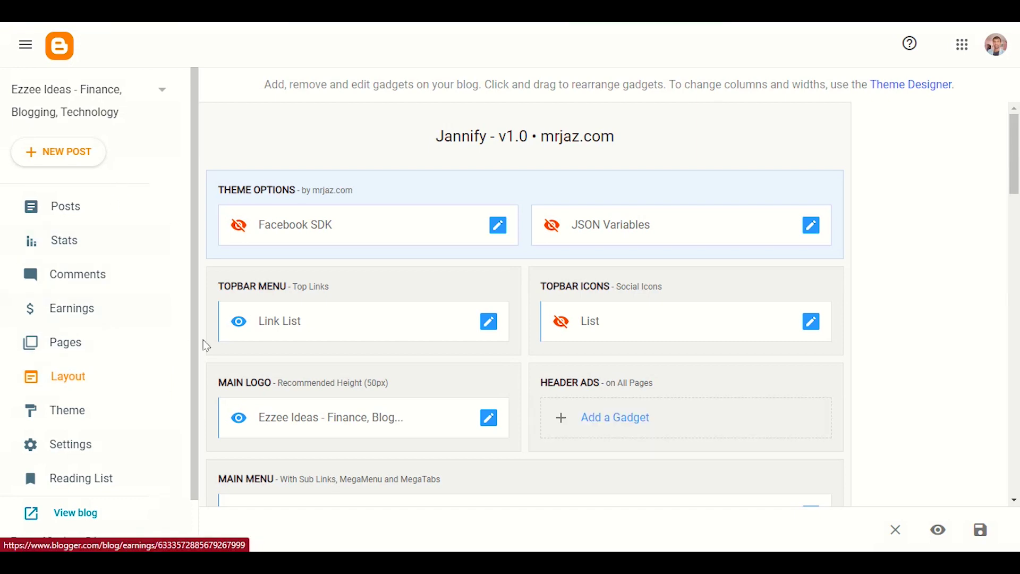
pyautogui.scroll(-5, 269, 367)
pyautogui.scroll(-3, 269, 361)
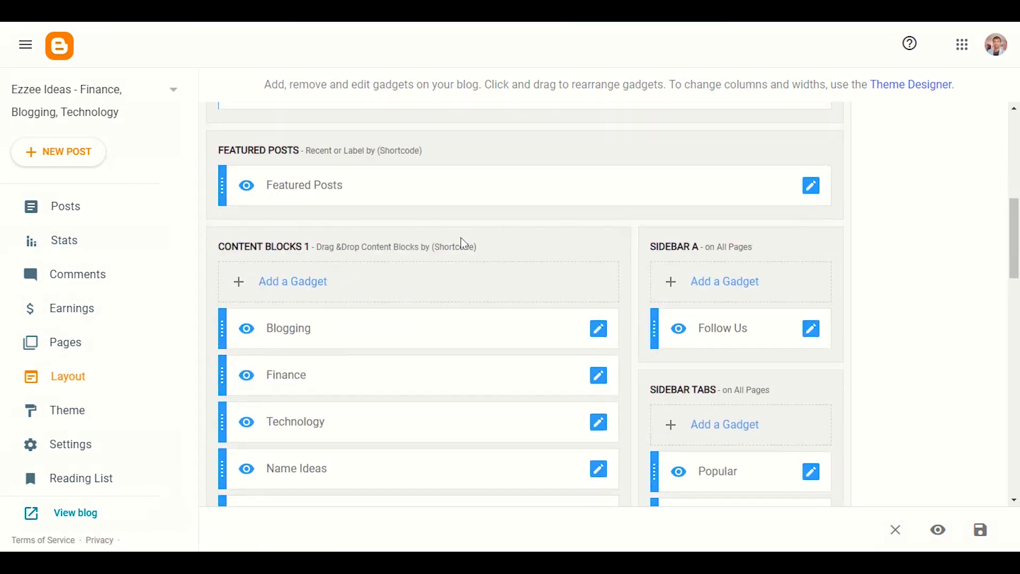
pyautogui.click(299, 289)
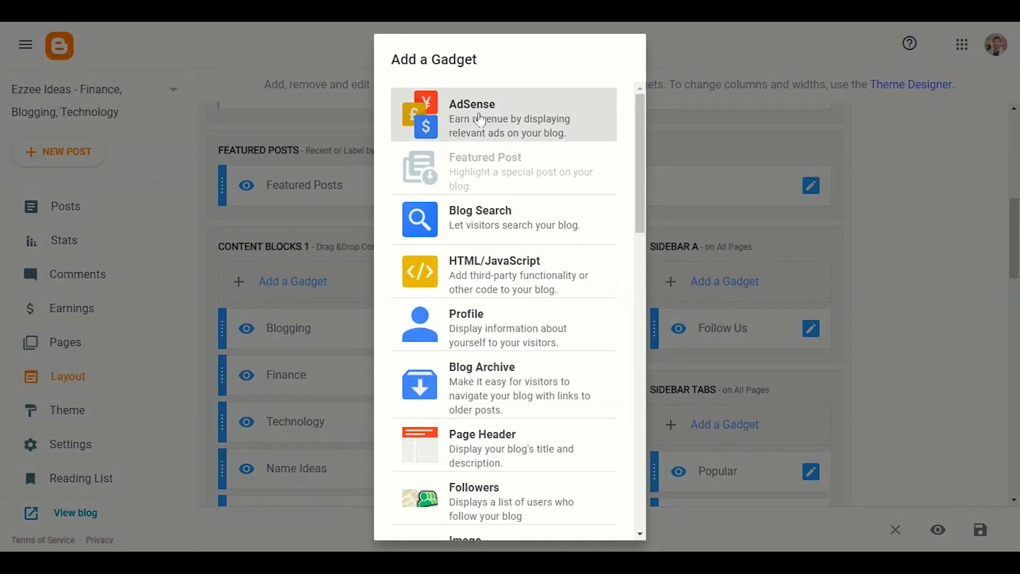
pyautogui.click(480, 119)
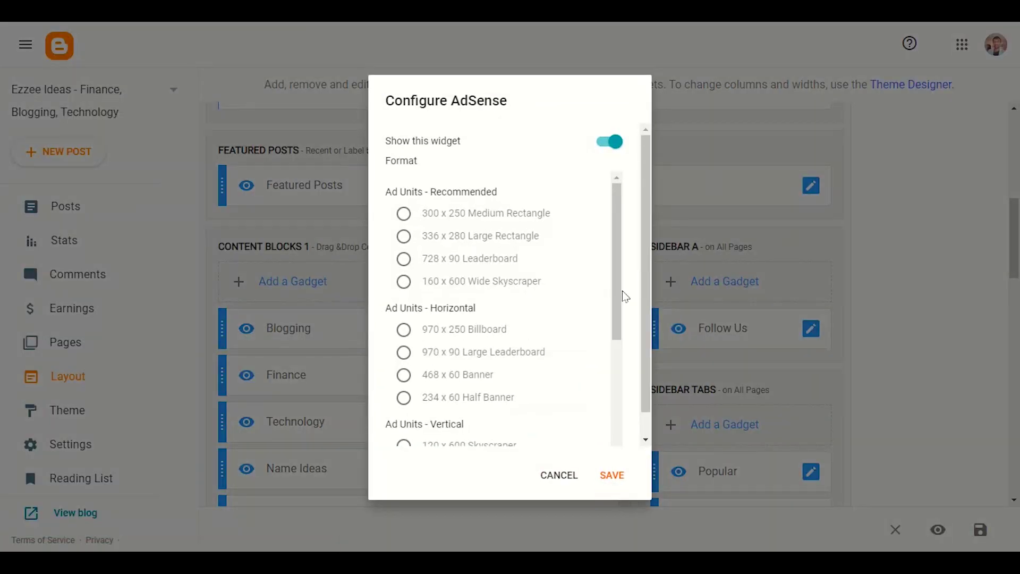
pyautogui.click(573, 483)
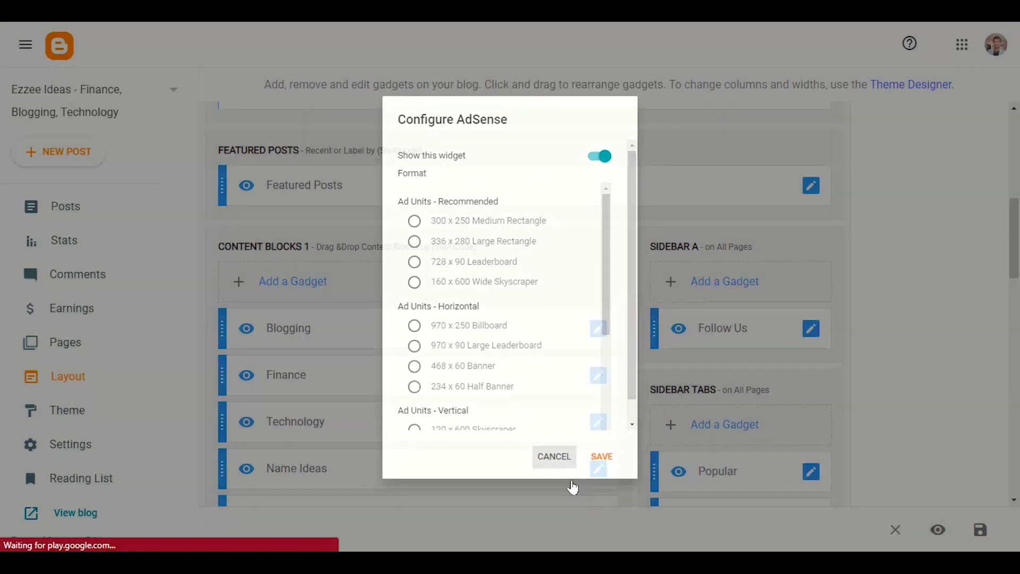